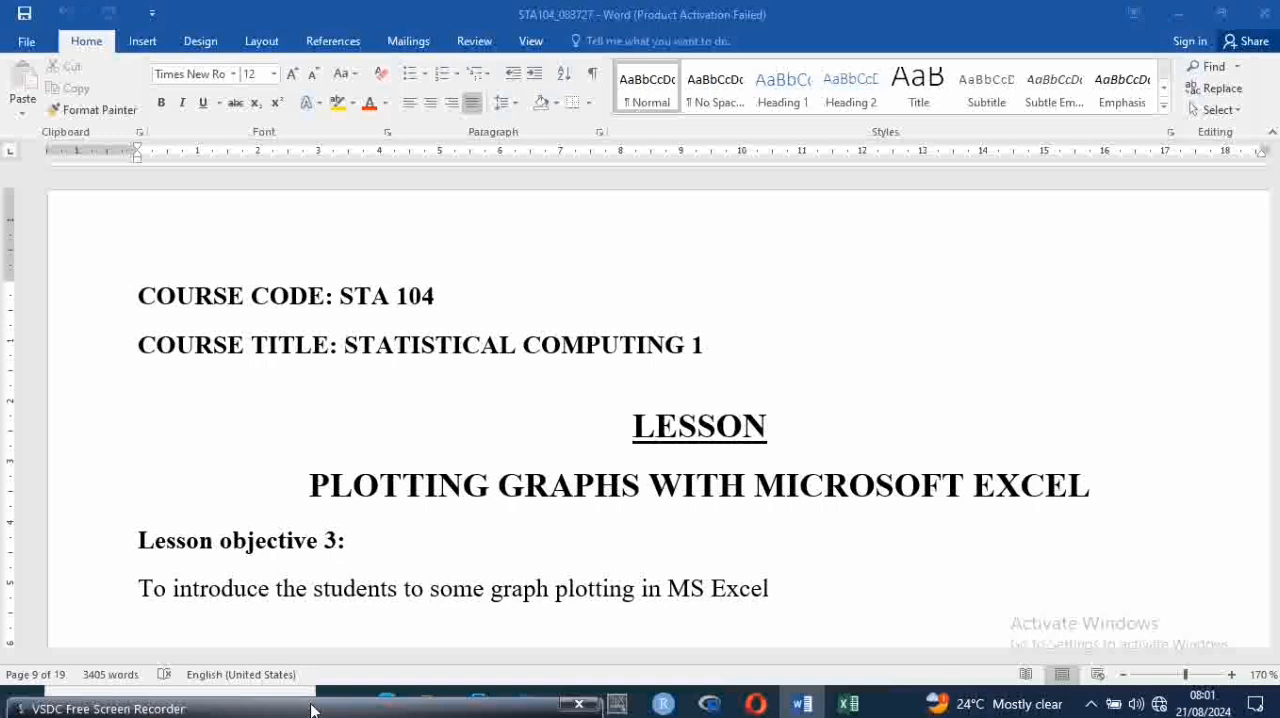
# Review the lesson objective, the list of lesson contents and the five steps under PLOTTING BAR CHARTS in the lesson document
pyautogui.click(586, 561)
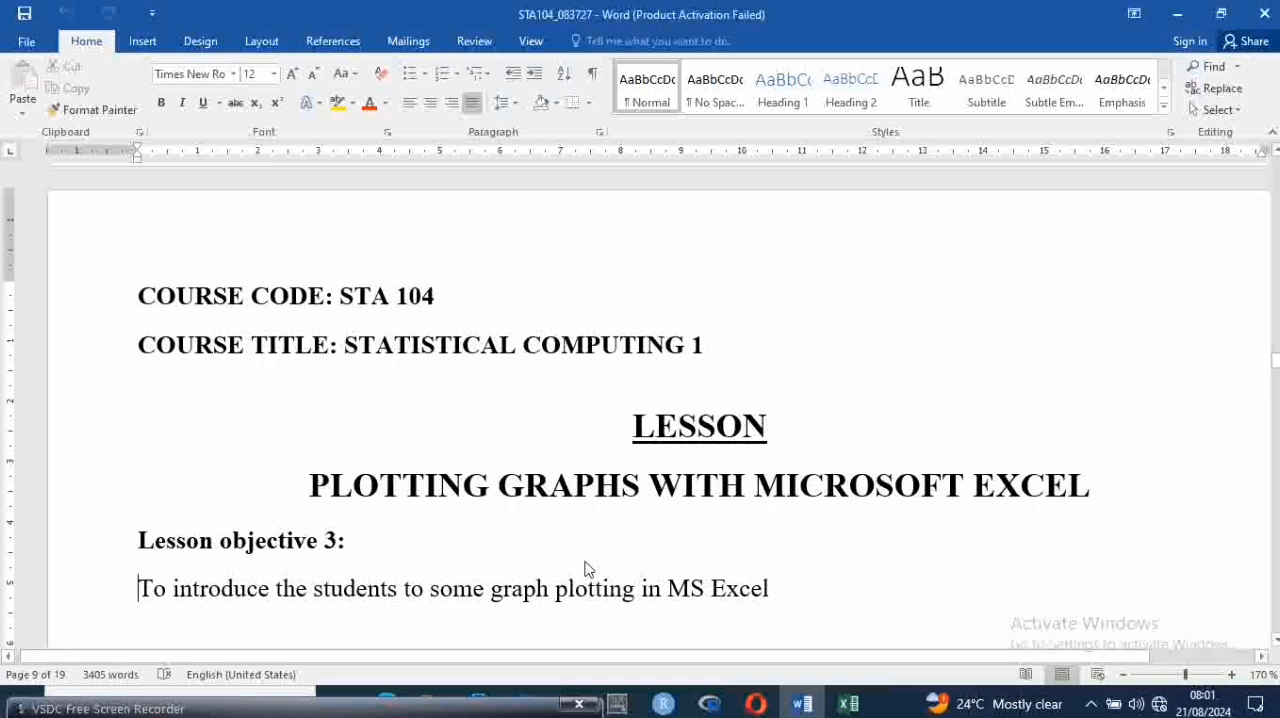
pyautogui.press('Down')
pyautogui.press('Down')
pyautogui.press('Down')
pyautogui.press('Down')
pyautogui.press('Down')
pyautogui.press('Down')
pyautogui.press('Down')
pyautogui.press('Down')
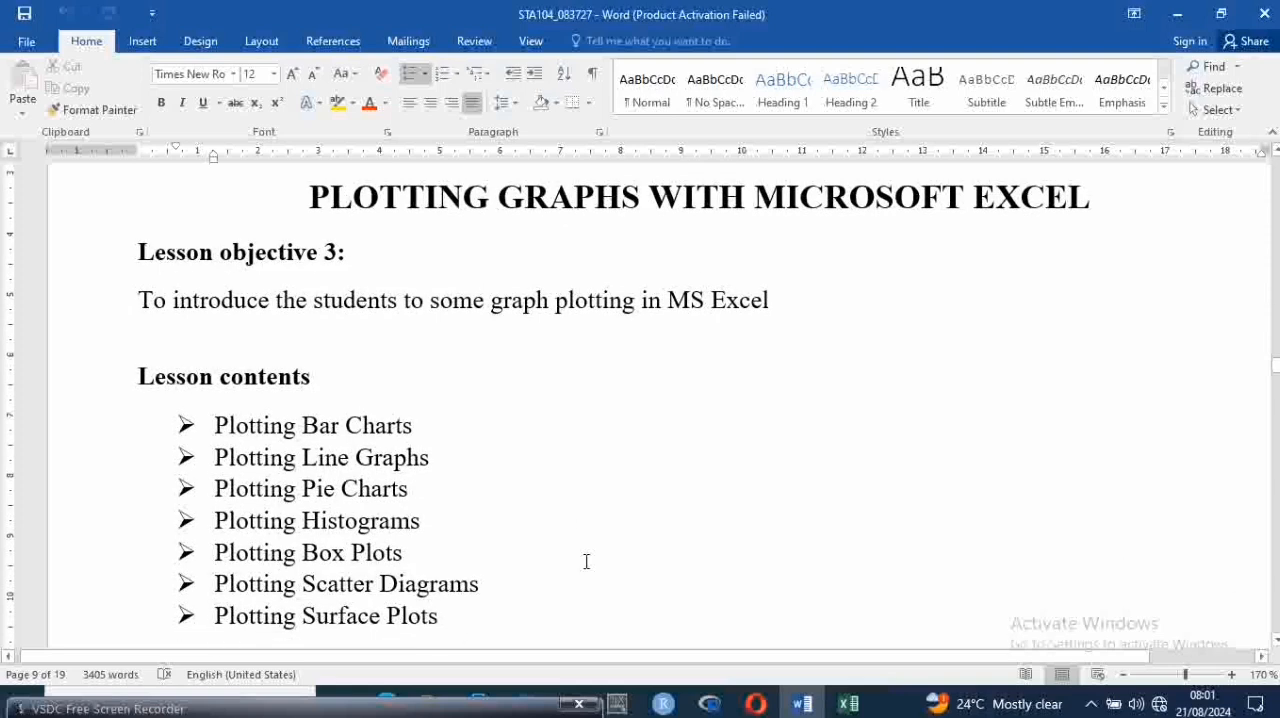
pyautogui.press('Down')
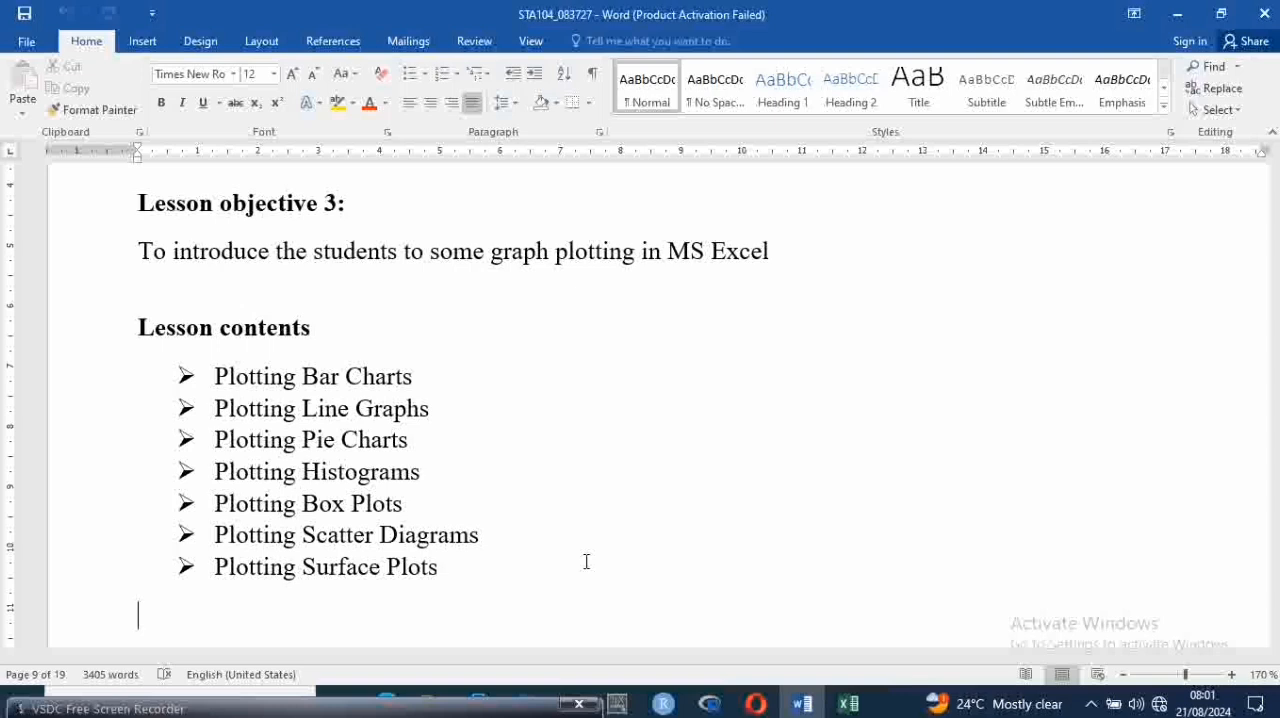
pyautogui.scroll(-4, 586, 561)
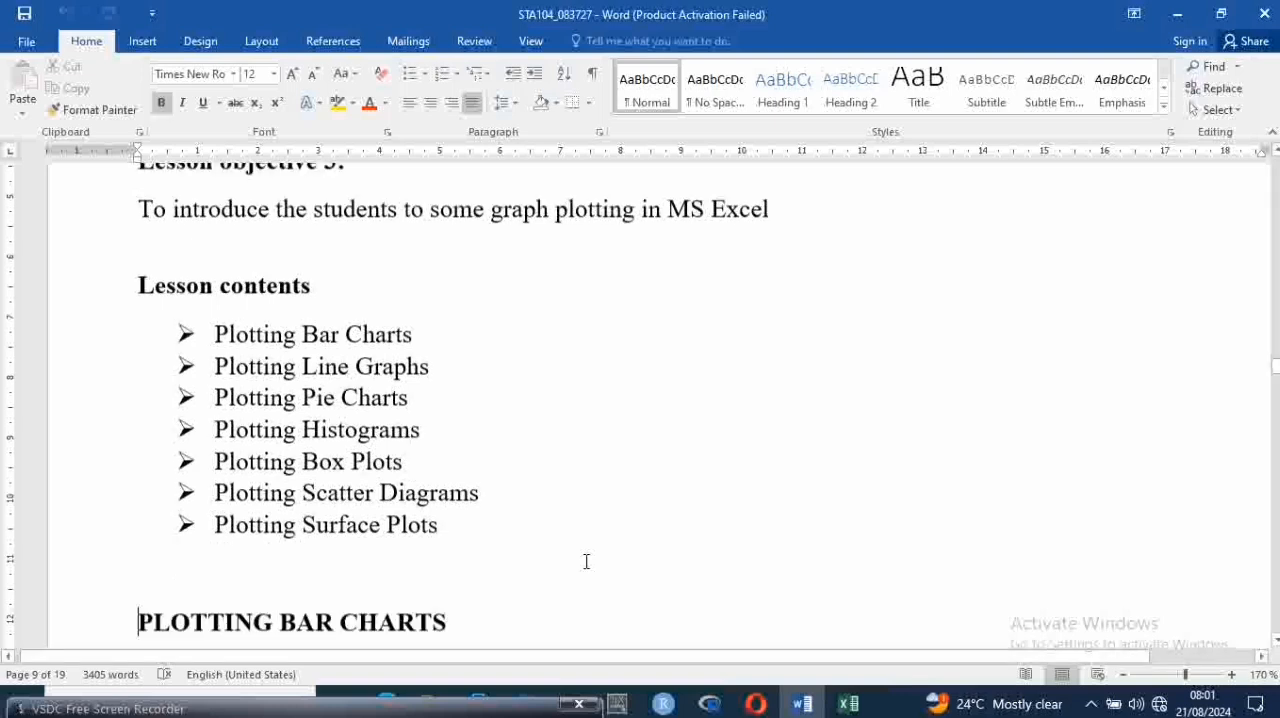
pyautogui.press('Down')
pyautogui.press('Down')
pyautogui.press('Down')
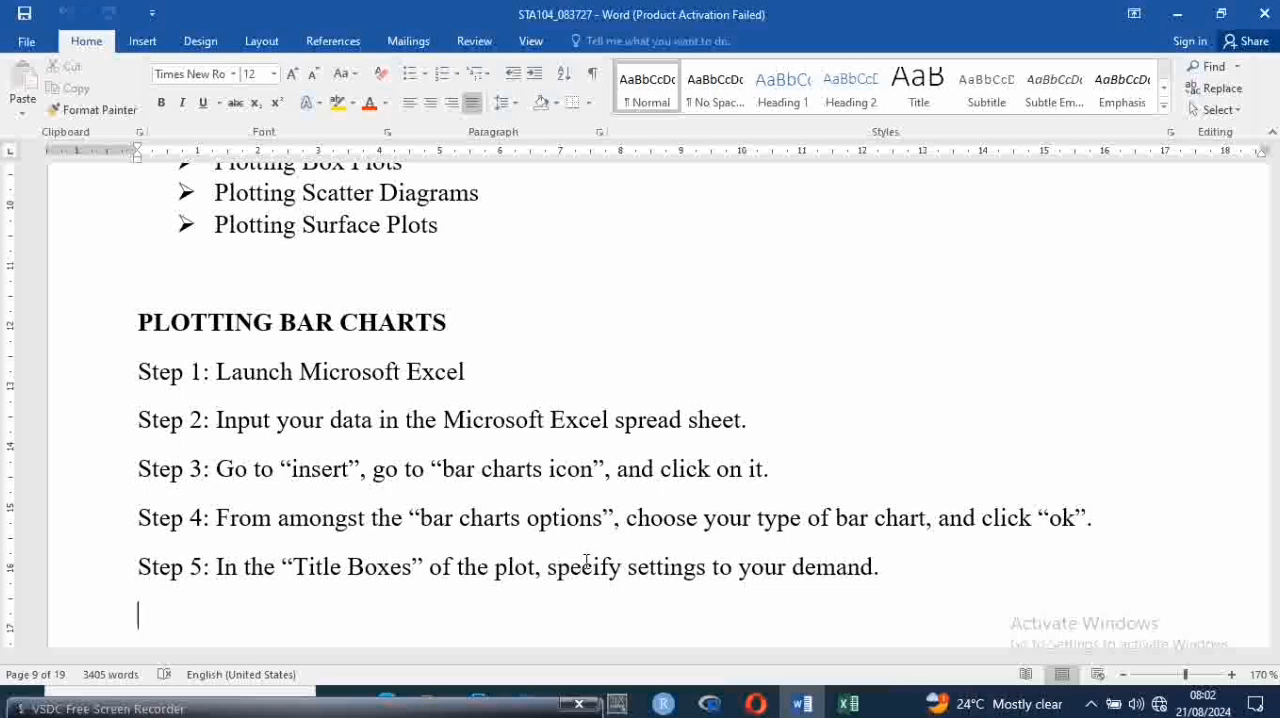
pyautogui.press('Down')
pyautogui.press('Up')
pyautogui.press('Up')
pyautogui.press('Up')
pyautogui.press('Up')
pyautogui.press('Up')
pyautogui.press('Up')
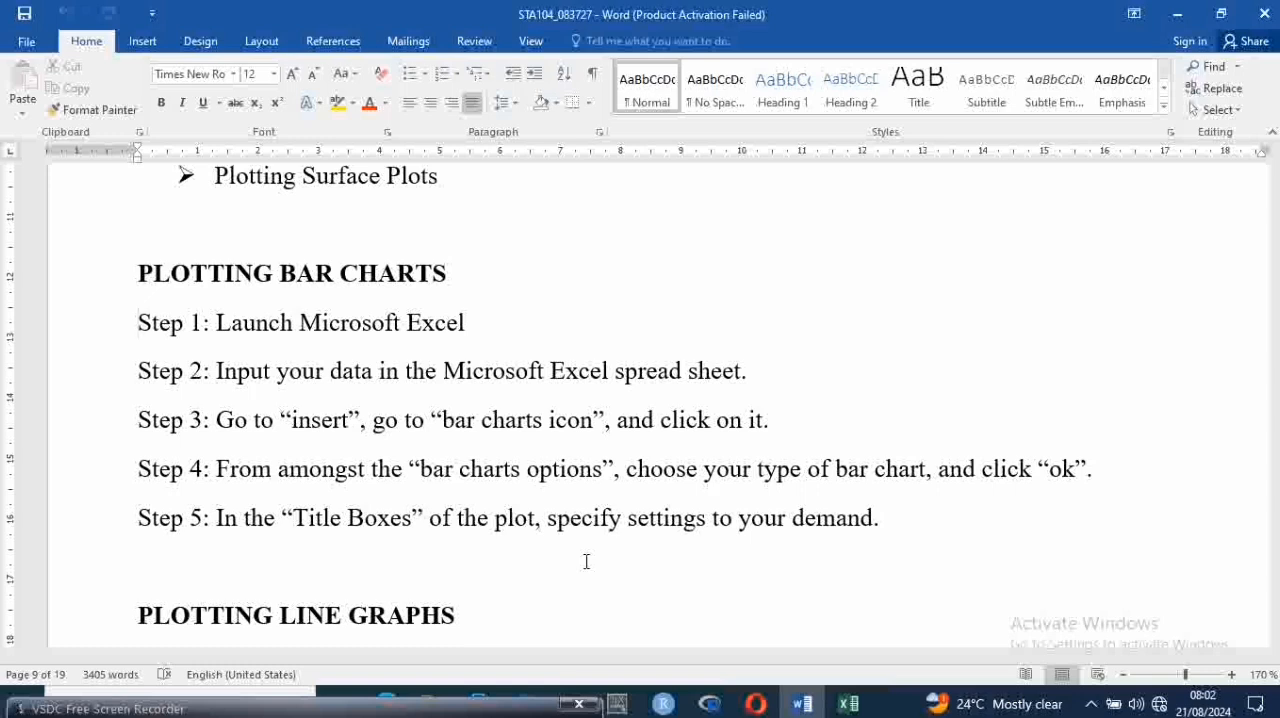
pyautogui.click(586, 561)
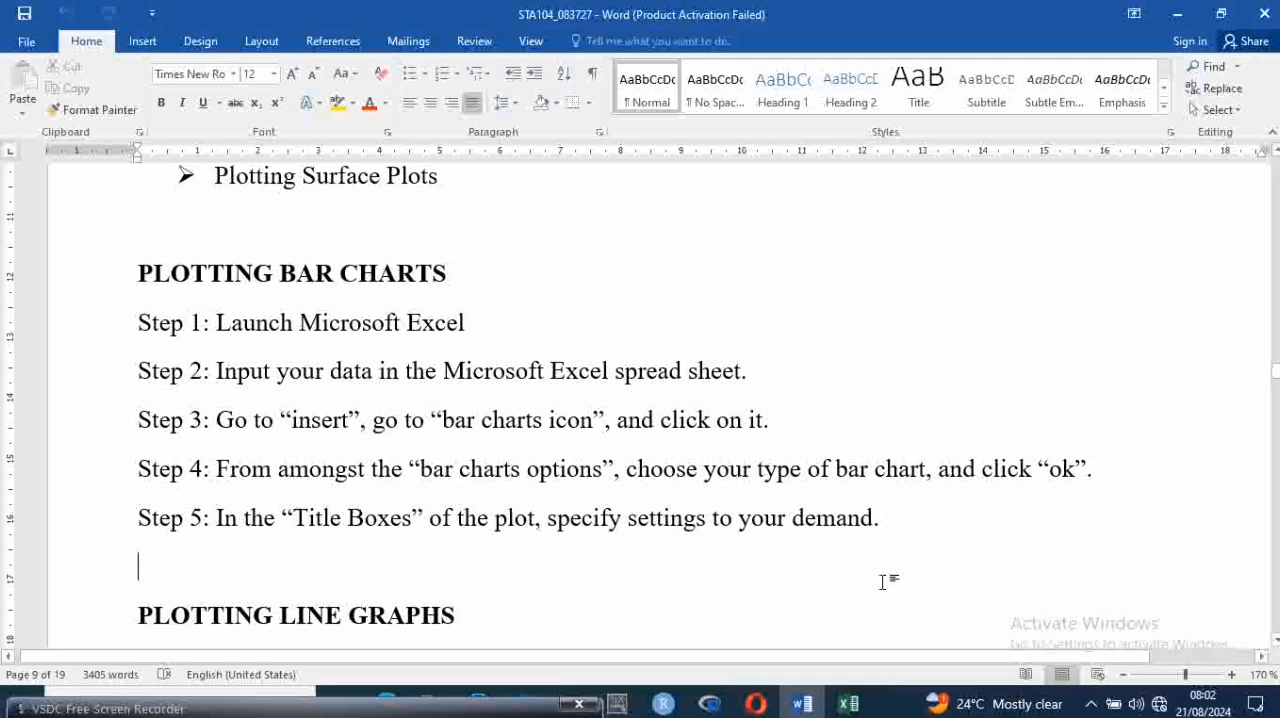
# Switch from the Word lesson document to the blank Book1 workbook in Excel
pyautogui.click(858, 708)
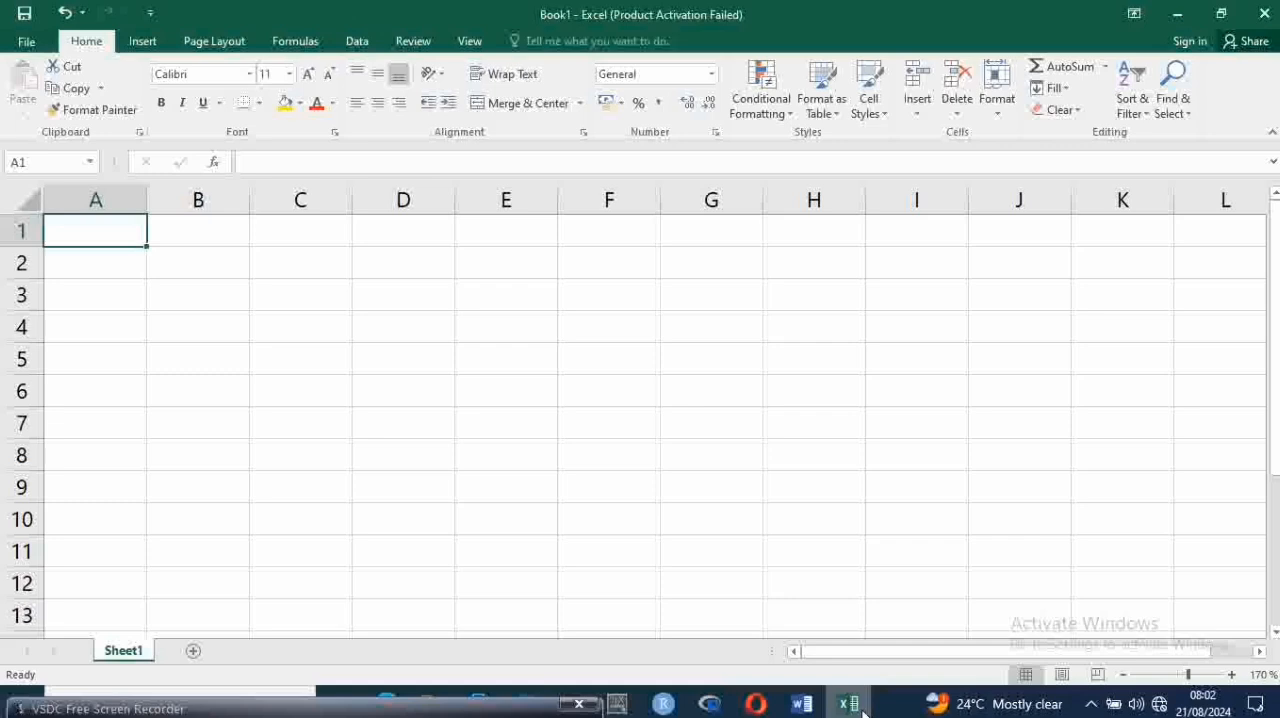
pyautogui.click(860, 708)
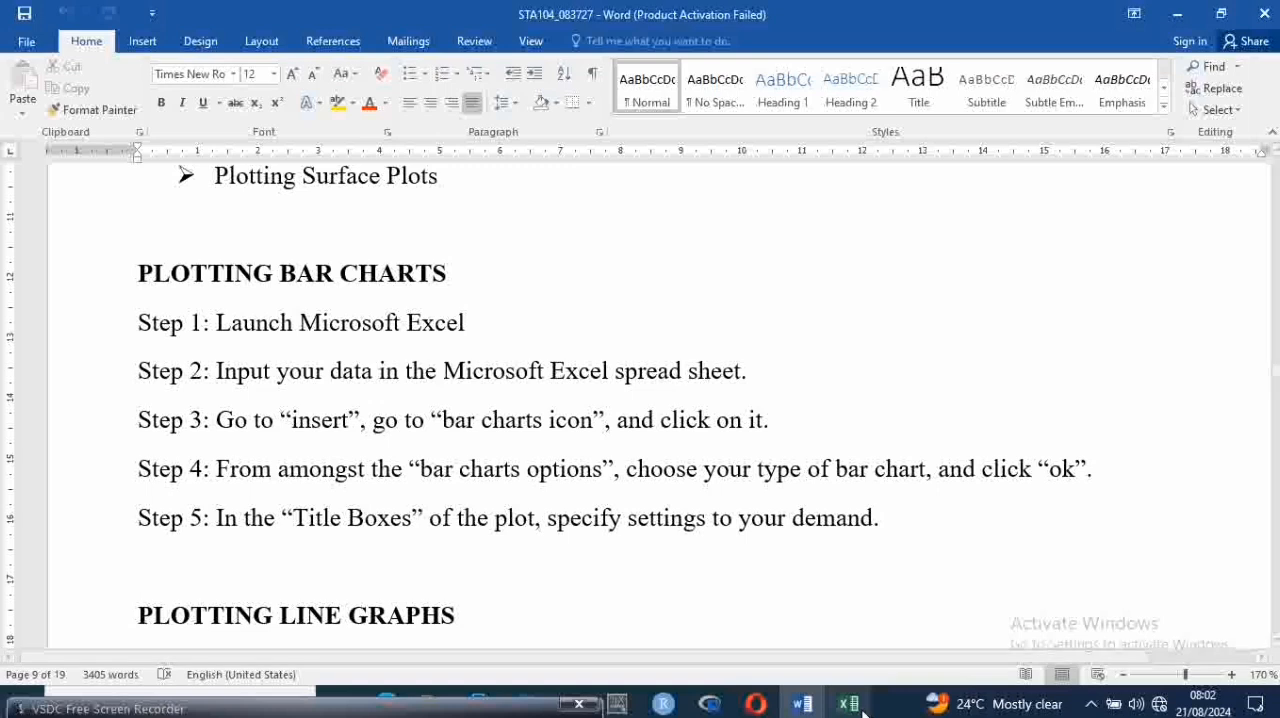
pyautogui.click(860, 708)
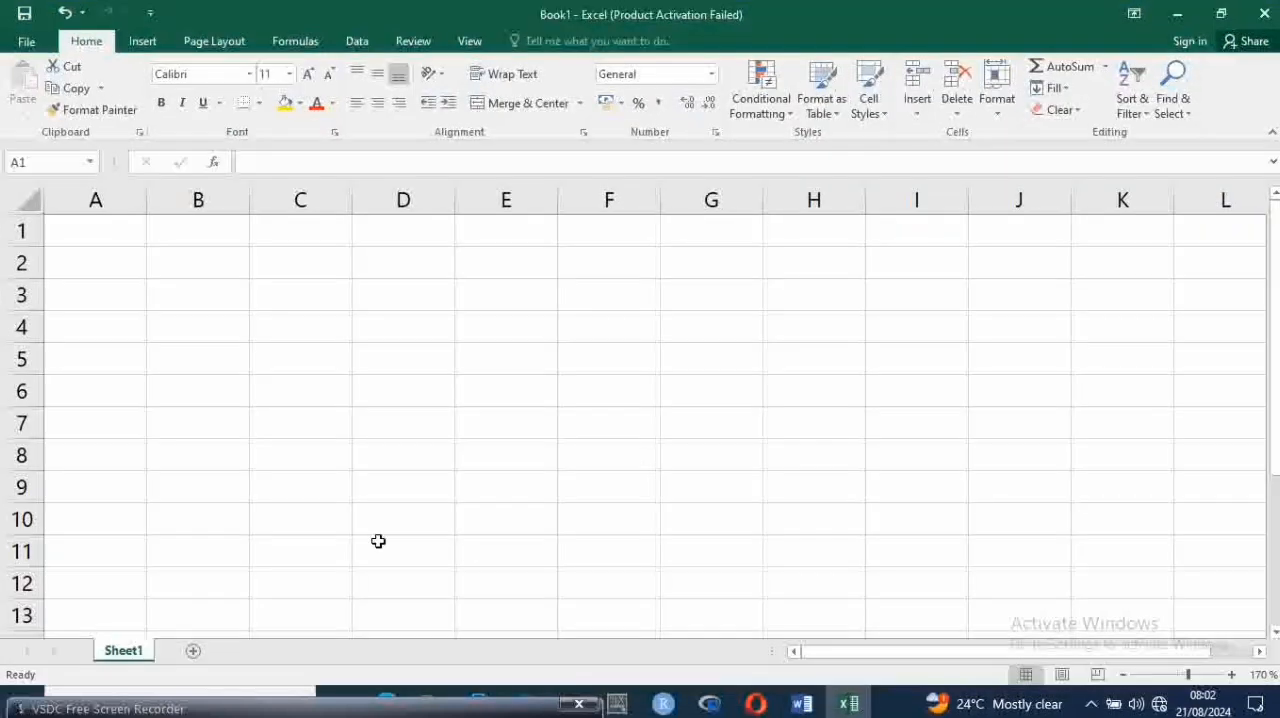
# Enter the headings X, Y and X in cells A1 to C1 and make them bold
pyautogui.click(96, 235)
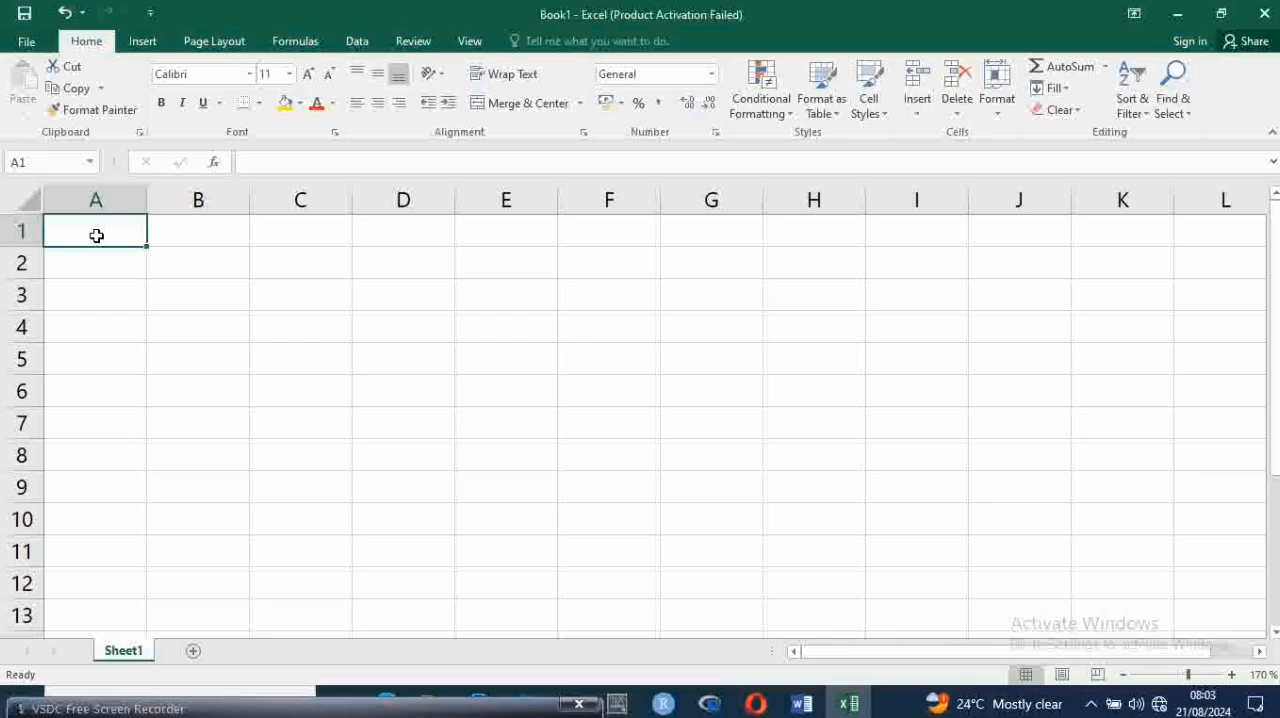
pyautogui.write('X')
pyautogui.press('Tab')
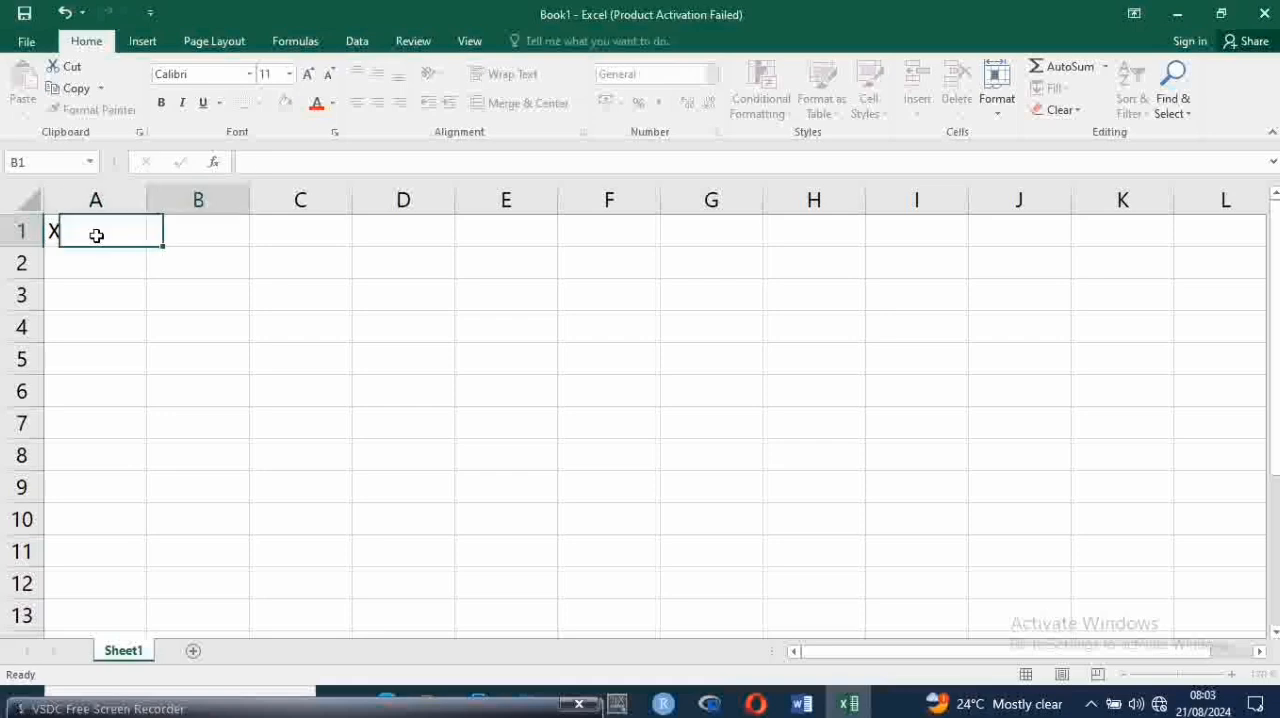
pyautogui.write('Y')
pyautogui.press('Tab')
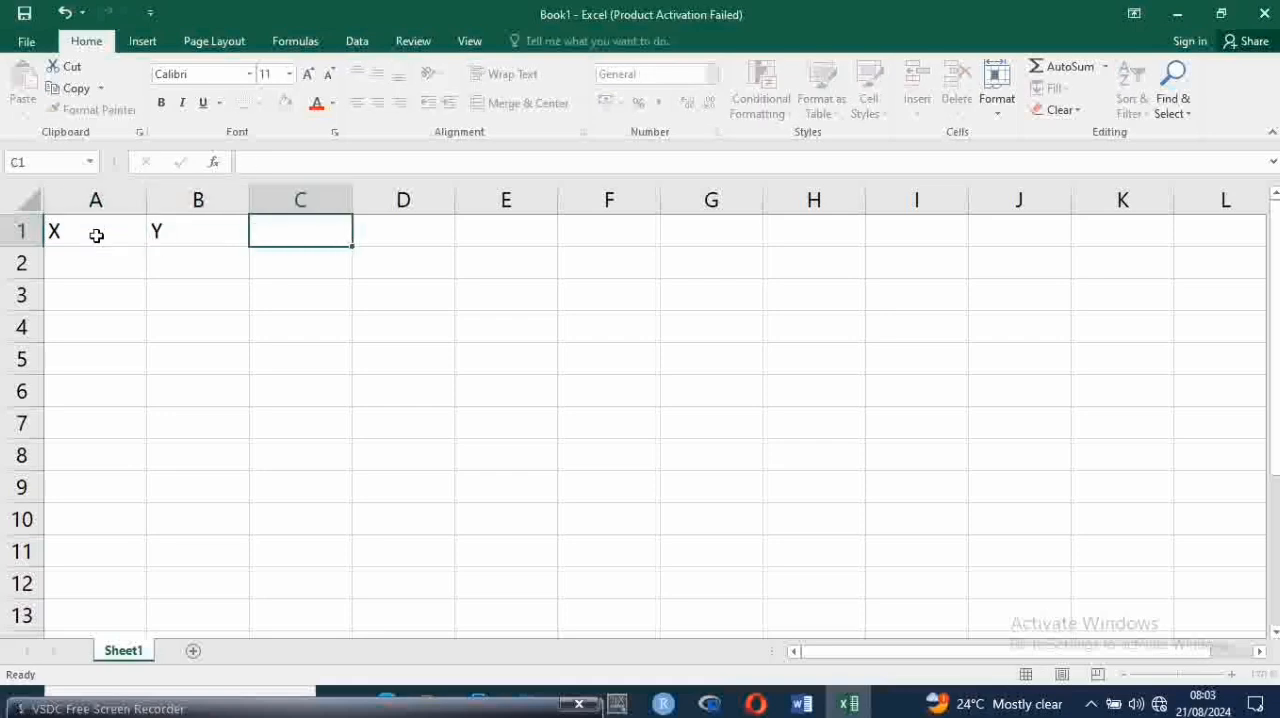
pyautogui.write('X')
pyautogui.keyDown('shift'); pyautogui.click(96, 235); pyautogui.keyUp('shift')
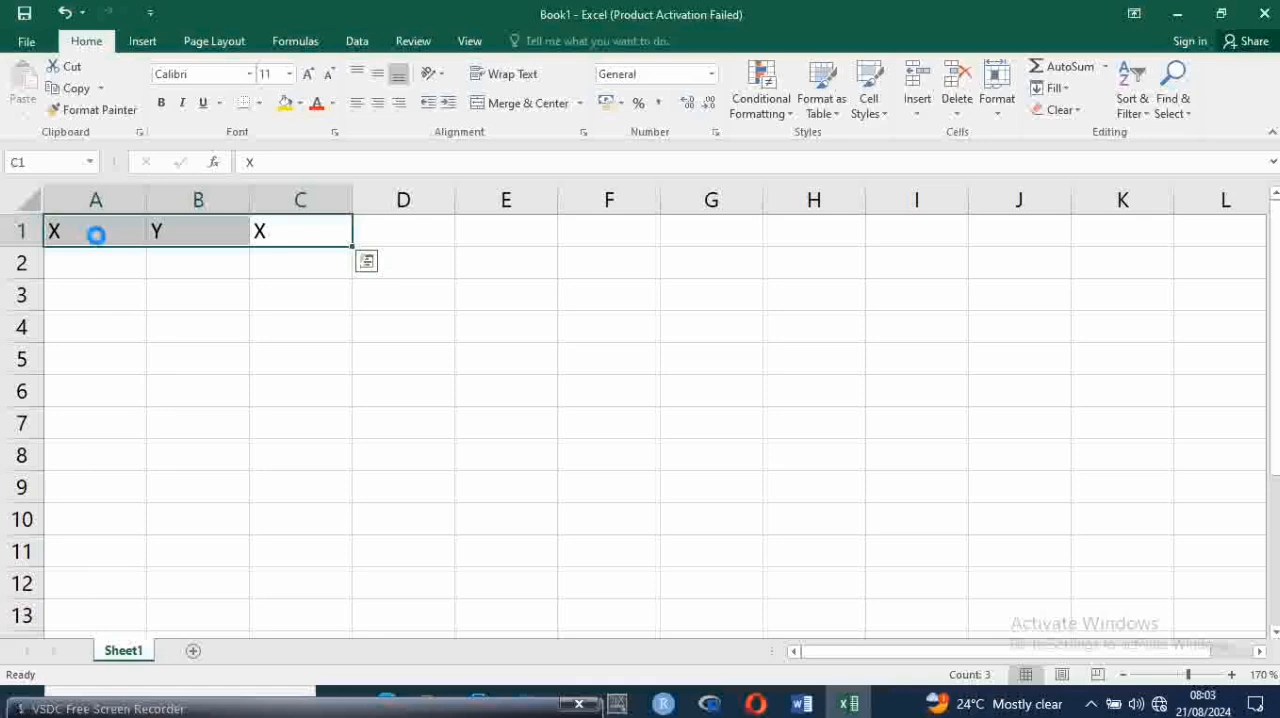
pyautogui.hotkey('ctrl', 'b')
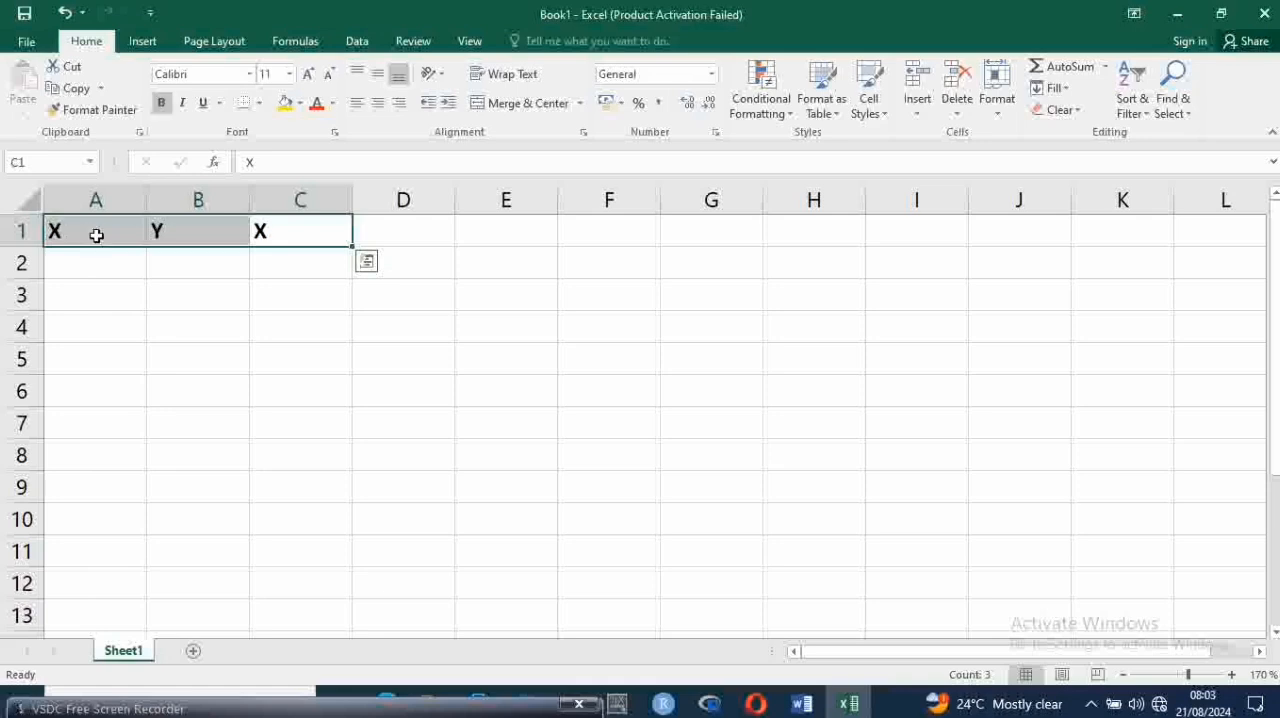
# Enter the values 4, 4, 5 and 6 in cells A2 to A5 under the first X heading
pyautogui.press('Down')
pyautogui.press('Left')
pyautogui.press('Left')
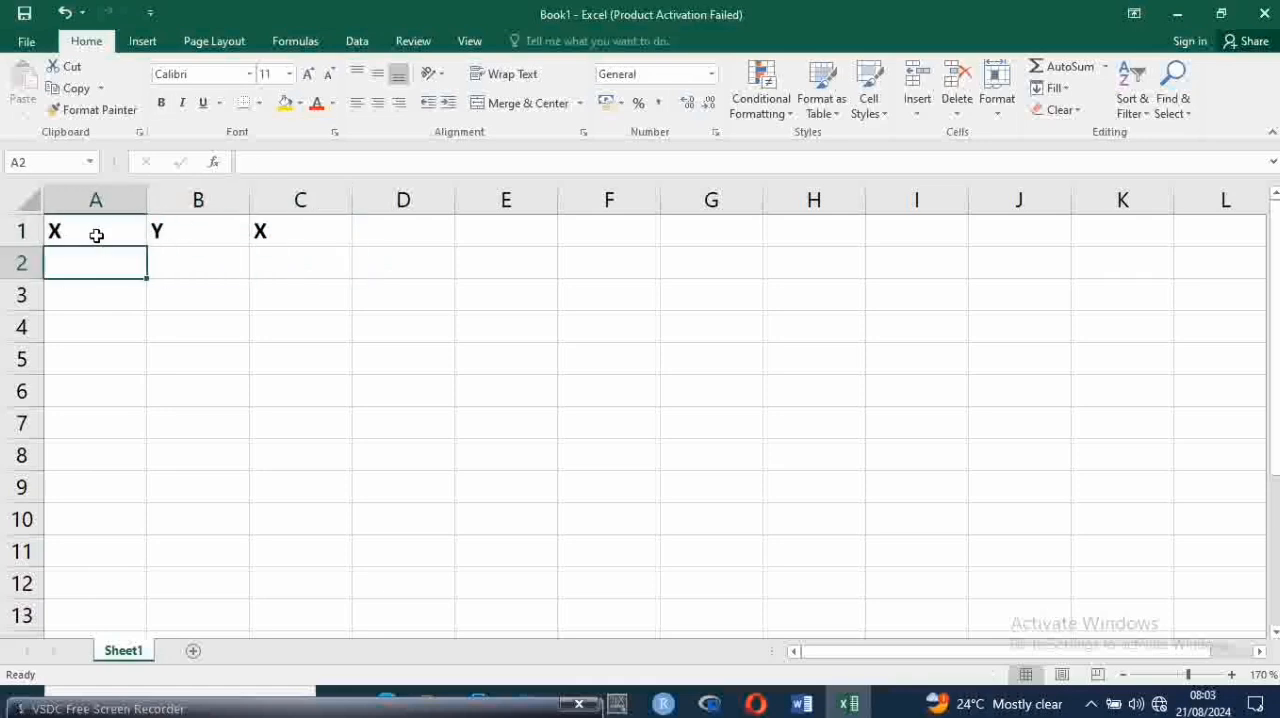
pyautogui.write('2')
pyautogui.press('Return')
pyautogui.write('3')
pyautogui.press('Return')
pyautogui.write('4')
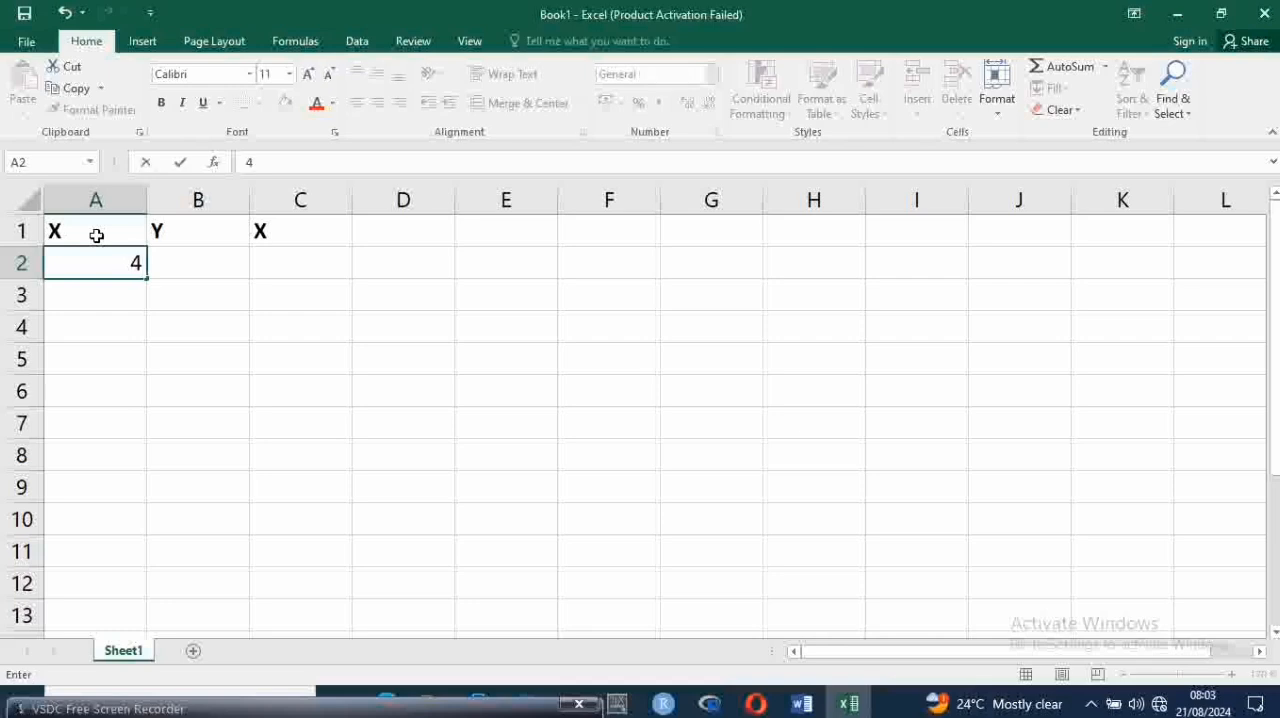
pyautogui.hotkey('ctrl', 'Return')
pyautogui.press('Down')
pyautogui.press('Down')
pyautogui.press('Up')
pyautogui.write('4')
pyautogui.press('Return')
pyautogui.write('5')
pyautogui.press('Return')
pyautogui.press('Up')
pyautogui.press('Down')
pyautogui.write('6')
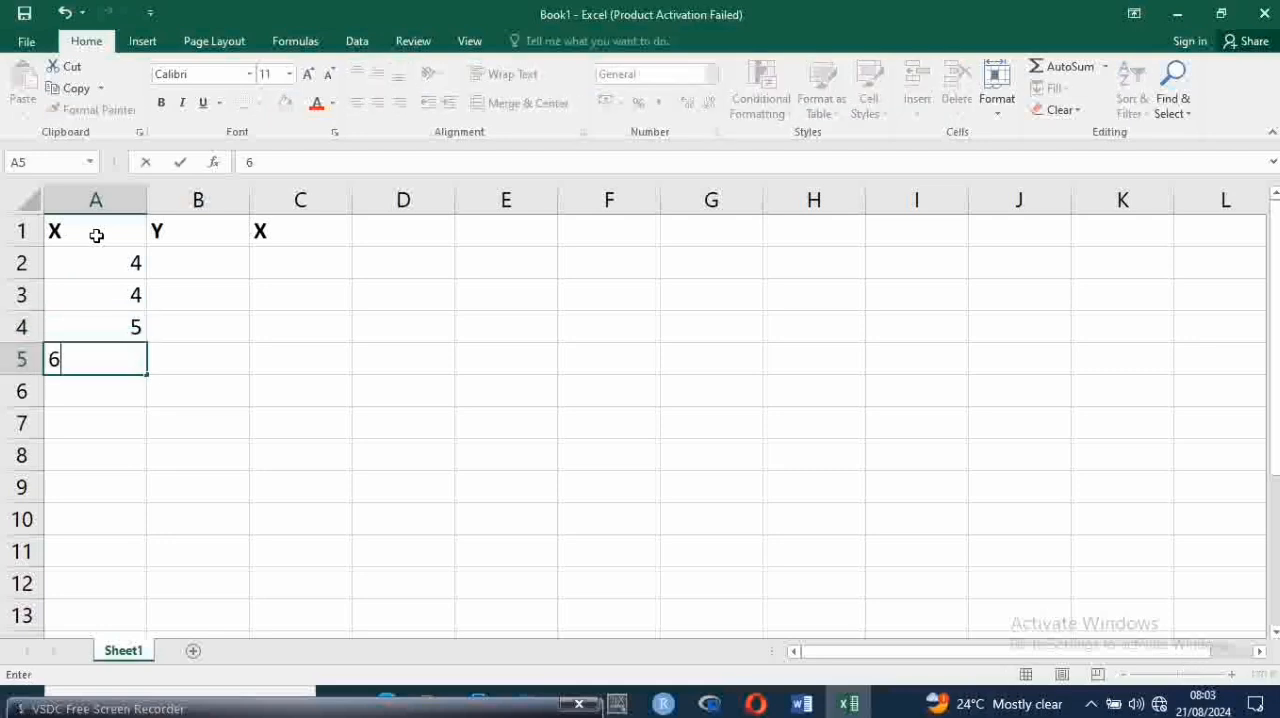
pyautogui.press('Return')
# Continue the data in column A with 7, 1, 2, 3 and 9 in cells A6 to A10
pyautogui.write('7')
pyautogui.press('Return')
pyautogui.write('1')
pyautogui.press('Return')
pyautogui.write('2')
pyautogui.press('Return')
pyautogui.write('3')
pyautogui.press('Return')
pyautogui.write('9')
pyautogui.press('Return')
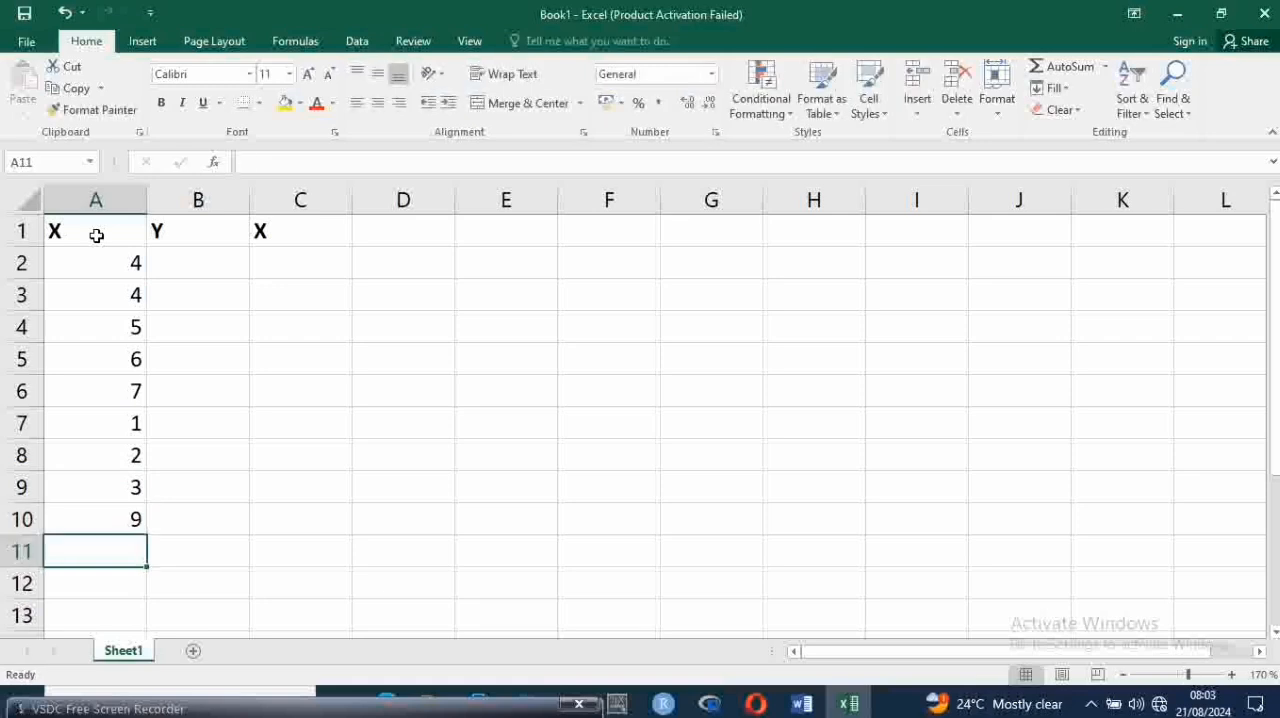
# Complete the X data with 8, 1, 2, 3, 6, 4 and 2 in cells A11 to A17
pyautogui.write('8')
pyautogui.press('Return')
pyautogui.write('1')
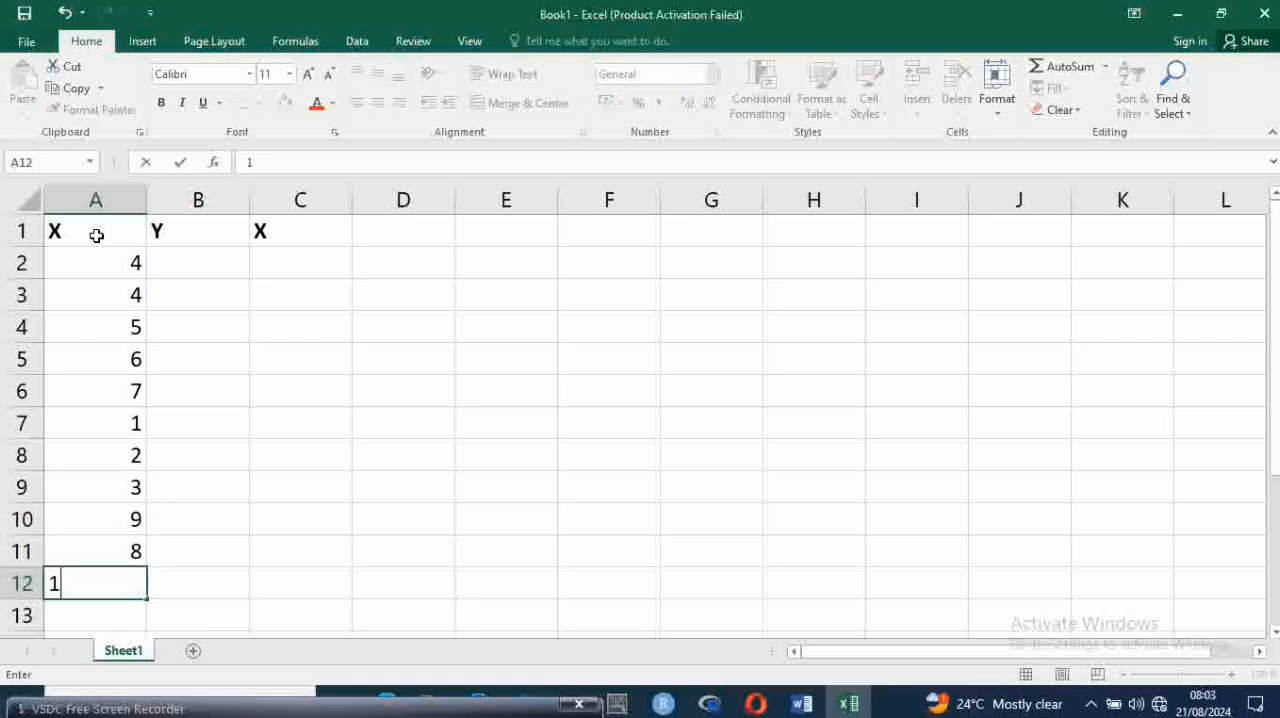
pyautogui.press('Return')
pyautogui.write('2')
pyautogui.press('Return')
pyautogui.write('3')
pyautogui.press('Return')
pyautogui.write('6')
pyautogui.press('Return')
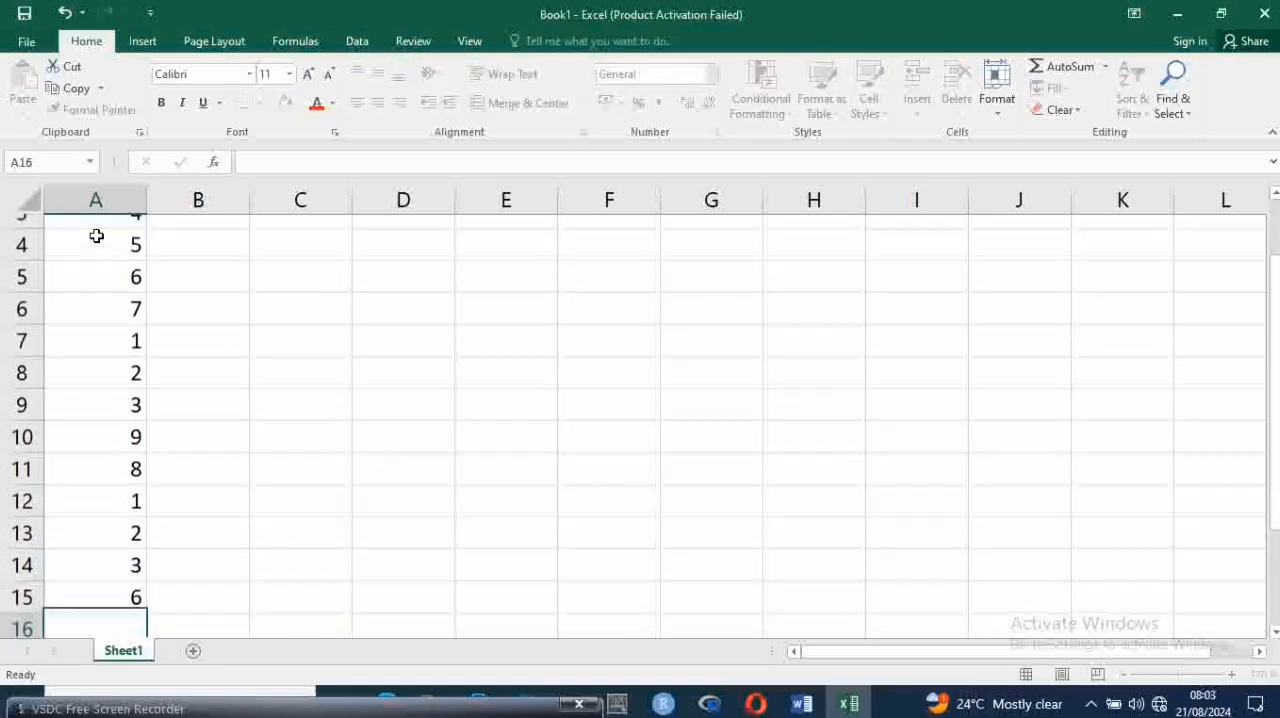
pyautogui.write('4')
pyautogui.press('Return')
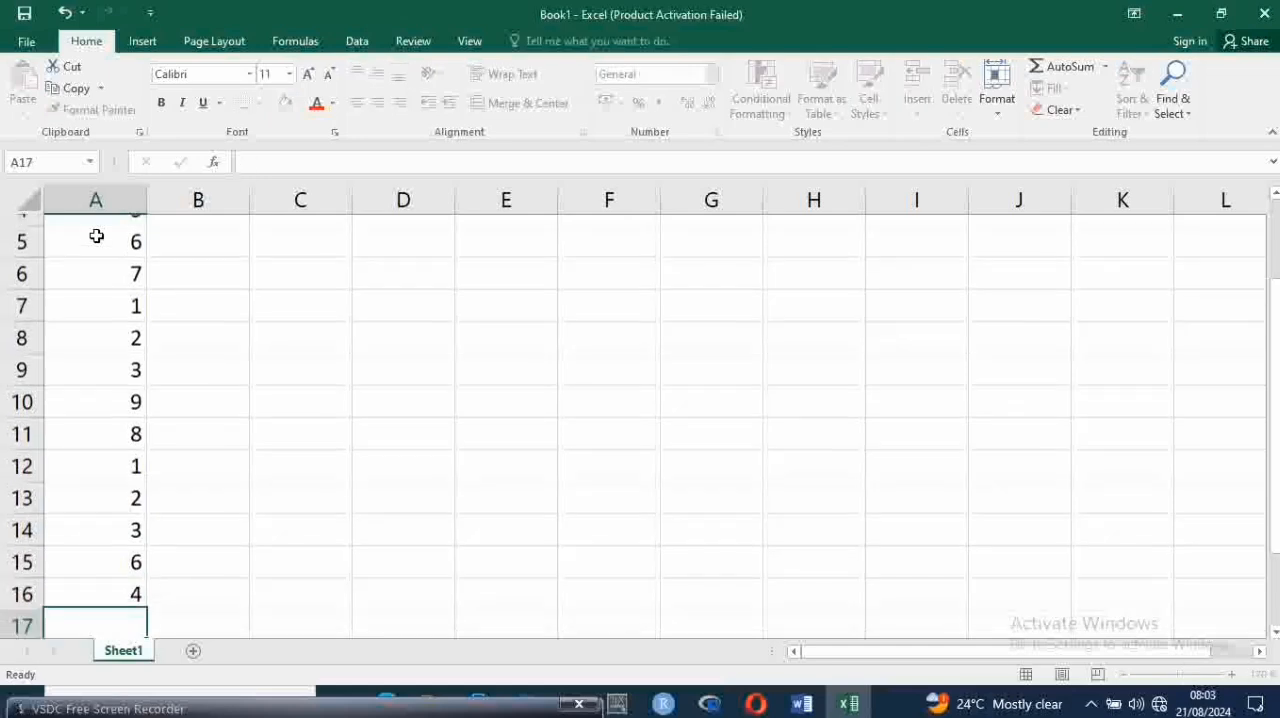
pyautogui.write('2')
pyautogui.press('Tab')
# Enter the values 5, 6, 7 and 1 in cells B2 to B5 under the Y heading
pyautogui.press('Up')
pyautogui.press('Up')
pyautogui.press('Up')
pyautogui.press('Up')
pyautogui.press('Up')
pyautogui.press('Up')
pyautogui.press('Up')
pyautogui.press('Up')
pyautogui.press('Up')
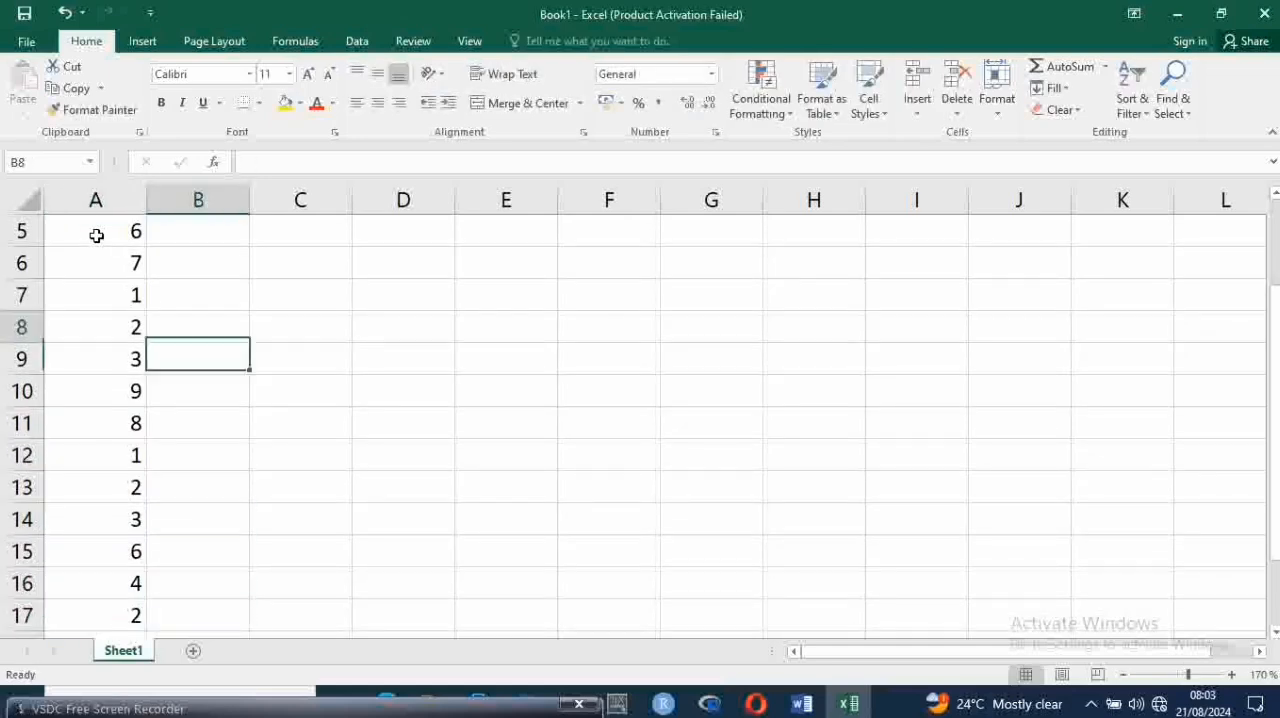
pyautogui.press('Up')
pyautogui.press('Up')
pyautogui.press('Up')
pyautogui.press('Up')
pyautogui.press('Up')
pyautogui.press('Up')
pyautogui.press('Up')
pyautogui.press('Down')
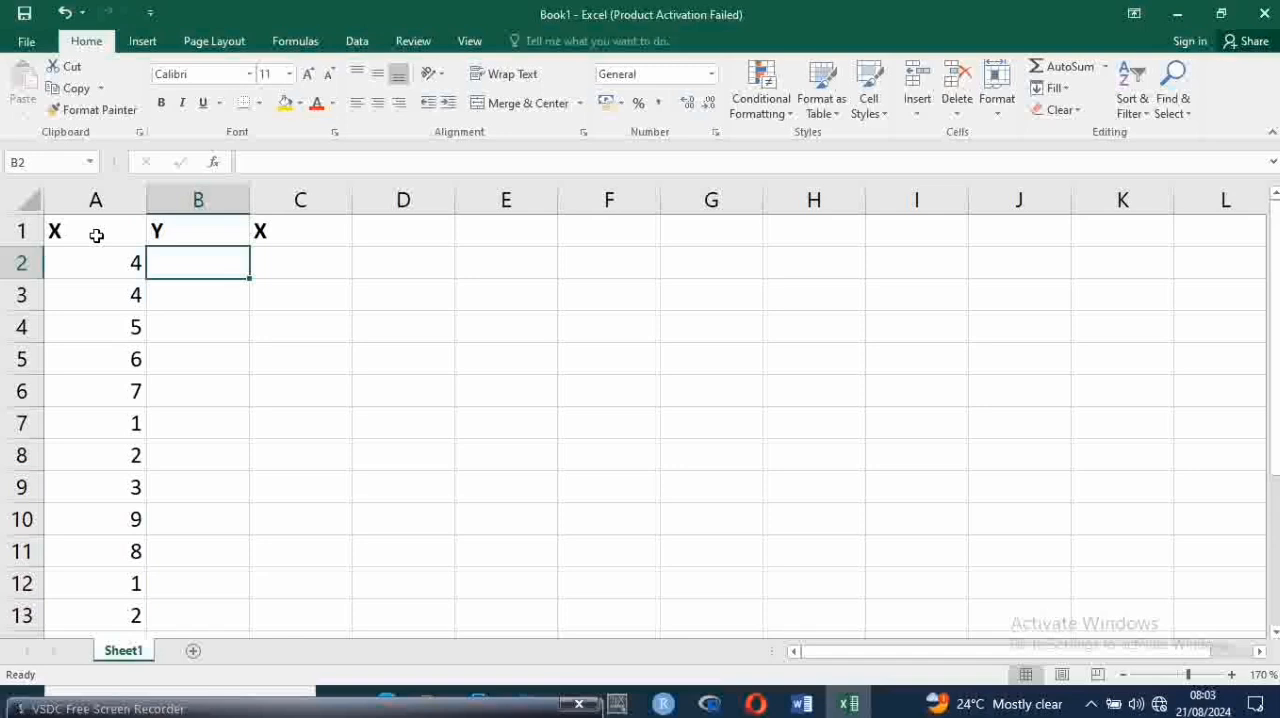
pyautogui.write('5')
pyautogui.press('Return')
pyautogui.write('6')
pyautogui.press('Return')
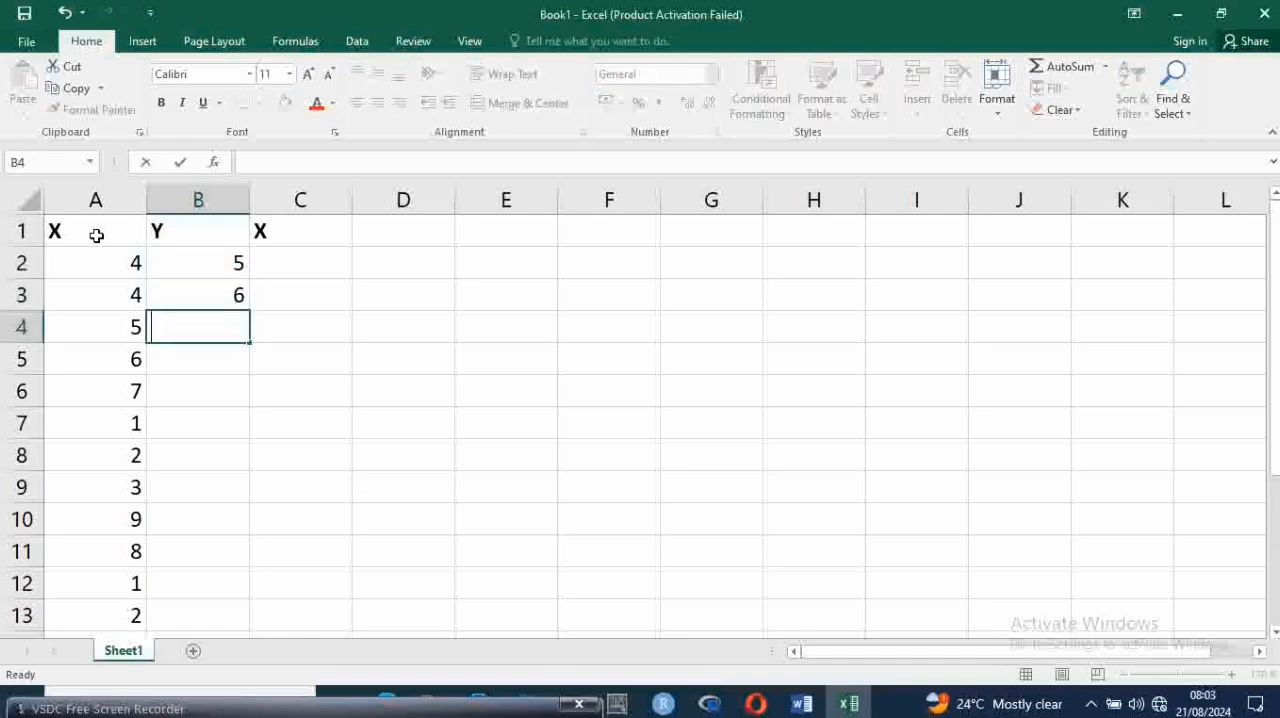
pyautogui.write('7')
pyautogui.press('Return')
pyautogui.write('1')
pyautogui.press('Return')
# Continue the Y data with 3, 2, 4, 7, 8 and 9 in cells B6 to B11
pyautogui.write('3')
pyautogui.press('Return')
pyautogui.write('2')
pyautogui.press('Return')
pyautogui.write('4')
pyautogui.press('Return')
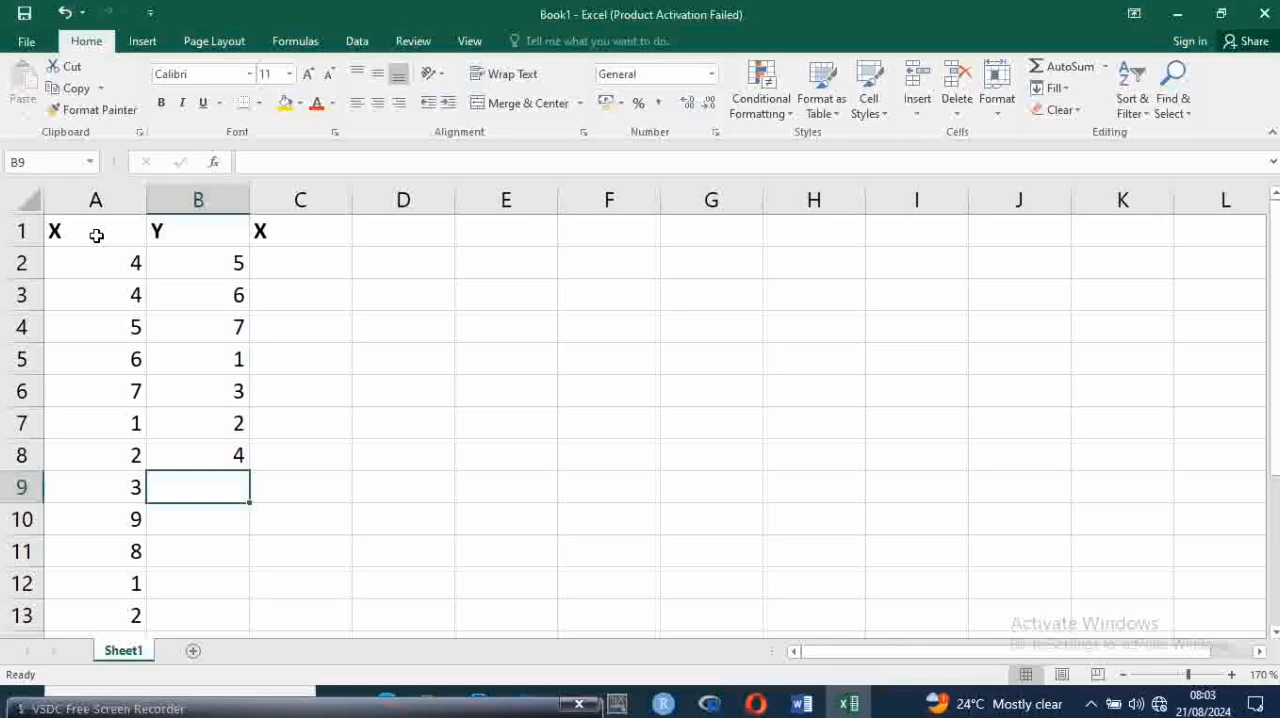
pyautogui.write('7')
pyautogui.press('Return')
pyautogui.write('8')
pyautogui.press('Return')
pyautogui.write('9')
pyautogui.press('Return')
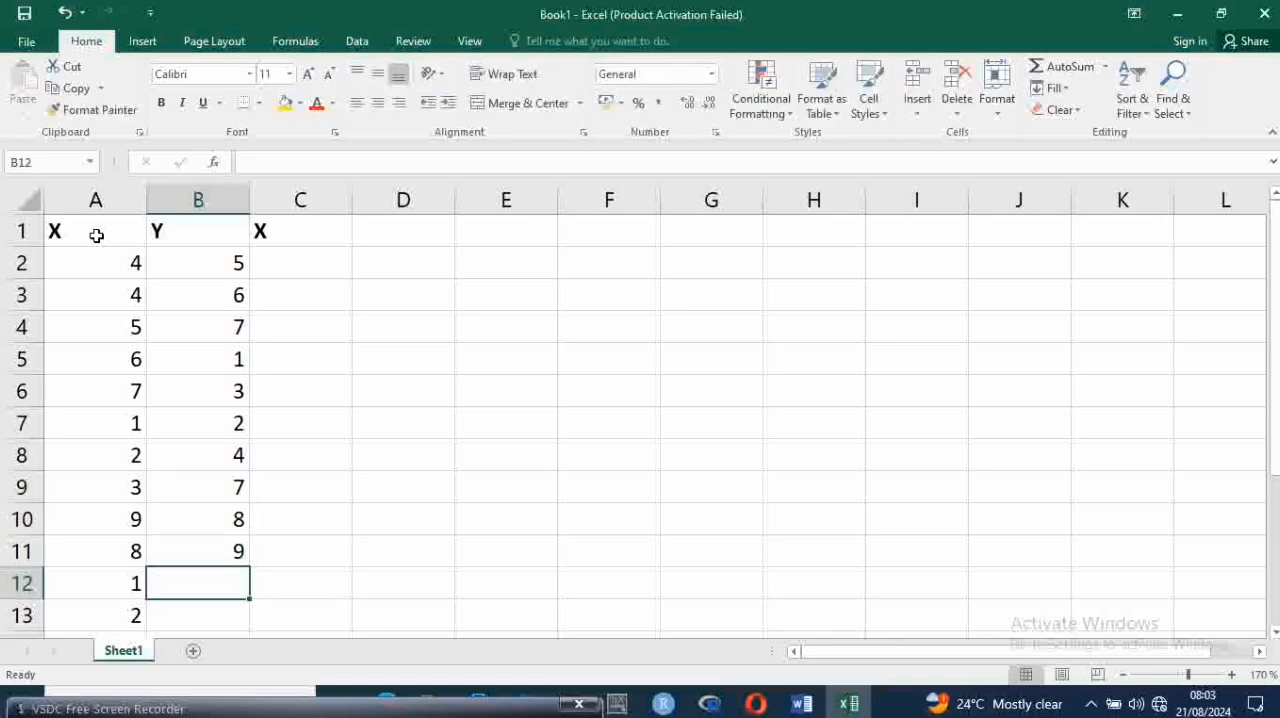
# Complete the Y data with 2, 3, 4, 7, 7 and 6 in cells B12 to B17
pyautogui.write('2')
pyautogui.press('Return')
pyautogui.write('3')
pyautogui.press('Return')
pyautogui.write('4')
pyautogui.press('Return')
pyautogui.write('7')
pyautogui.press('Return')
pyautogui.write('7')
pyautogui.press('Return')
pyautogui.press('Return')
# Change the heading in cell C1 to Z
pyautogui.press('Down')
pyautogui.press('Up')
pyautogui.press('Up')
pyautogui.press('Right')
pyautogui.press('Up')
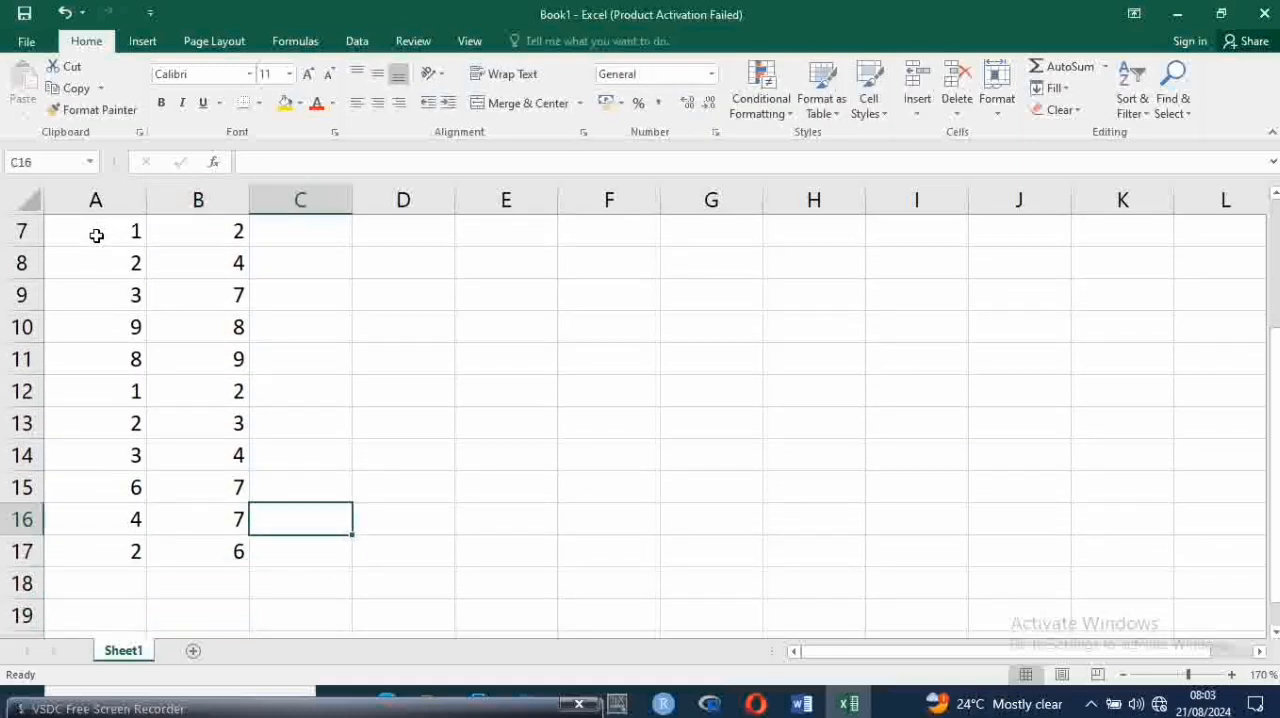
pyautogui.hotkey('ctrl', 'Up')
pyautogui.write('X')
pyautogui.press('Return')
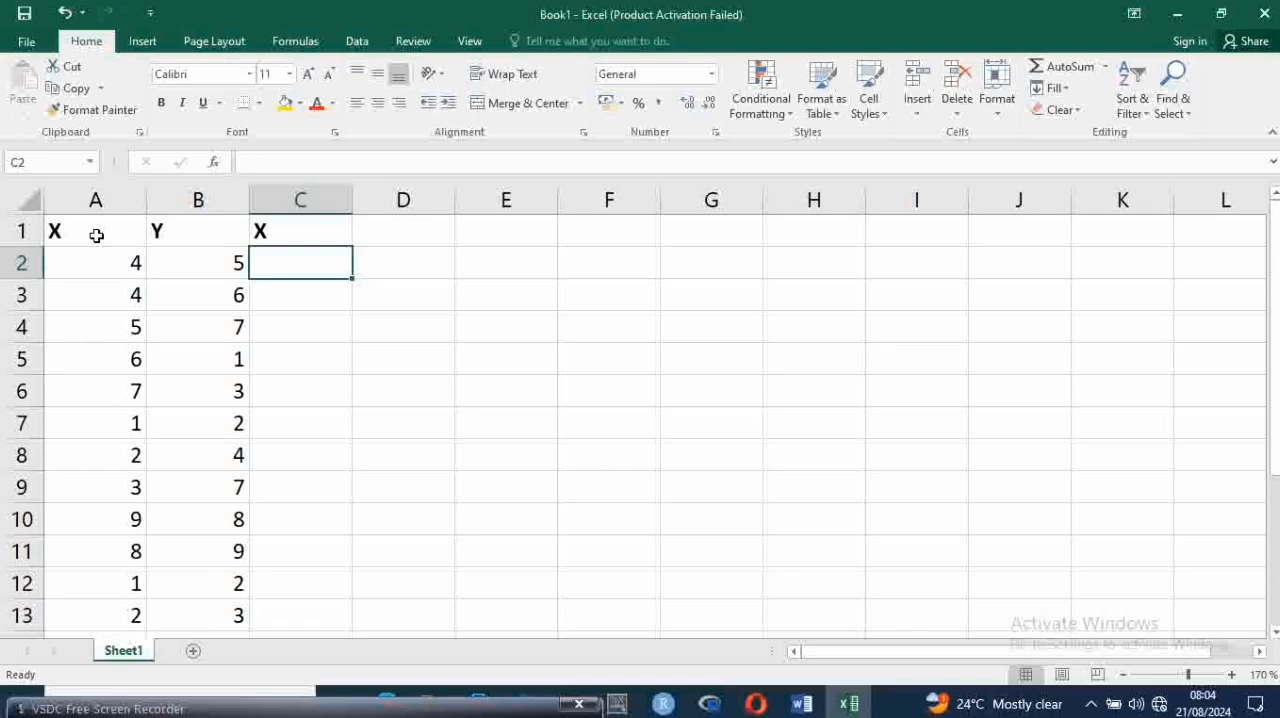
pyautogui.press('Up')
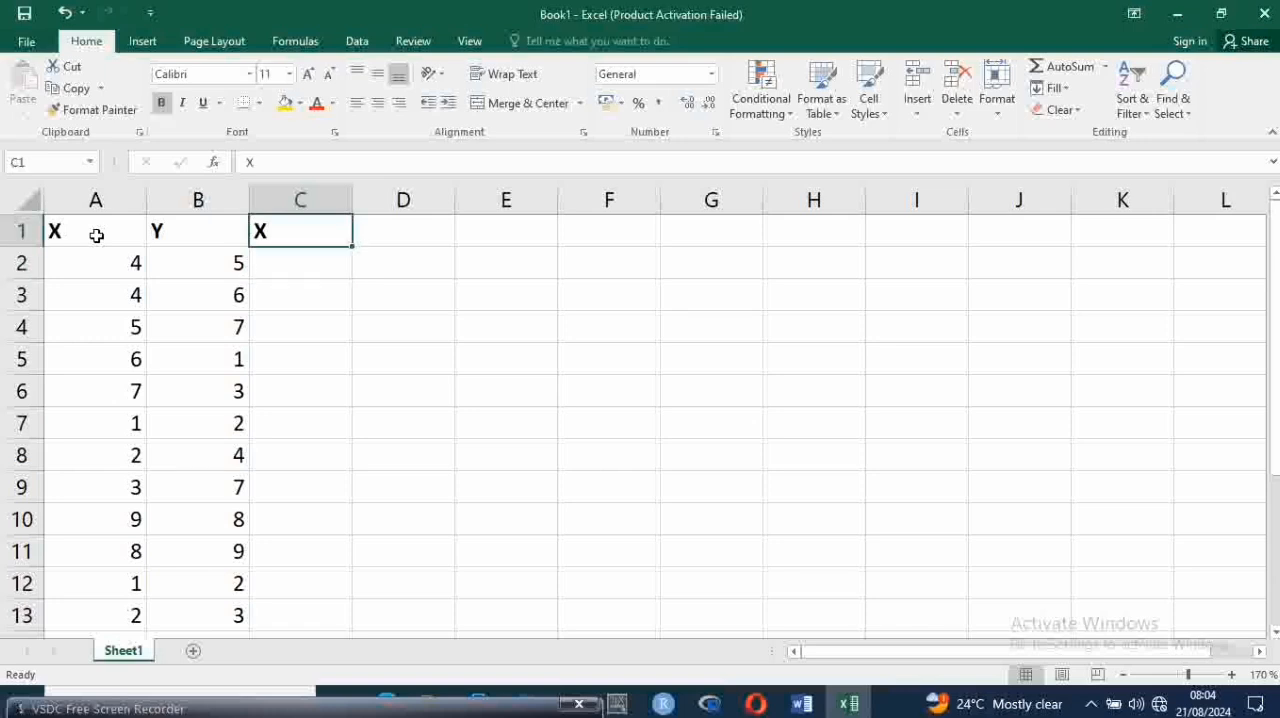
pyautogui.write('Z')
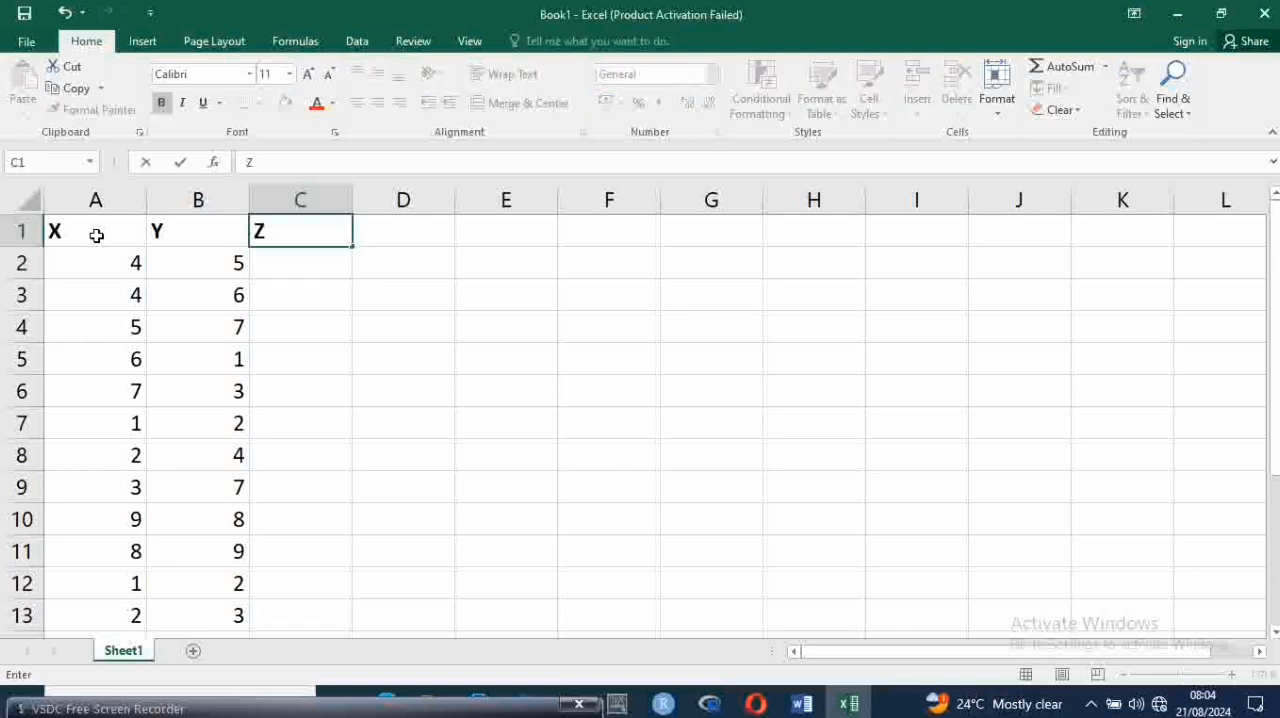
pyautogui.press('Return')
# Enter the values 3, 4, 5, 7, 8 and 9 in cells C2 to C7 under the Z heading
pyautogui.write('3')
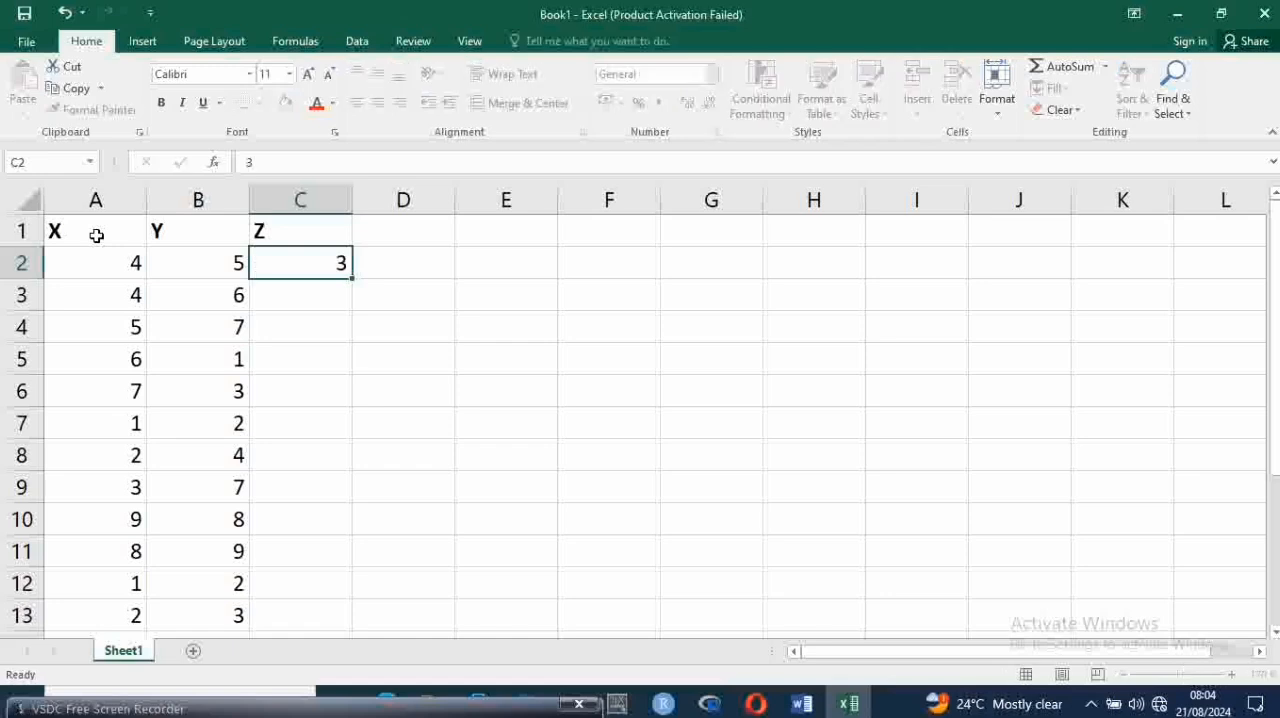
pyautogui.press('Return')
pyautogui.write('4')
pyautogui.press('Return')
pyautogui.write('5')
pyautogui.press('Return')
pyautogui.write('7')
pyautogui.press('Return')
pyautogui.write('8')
pyautogui.press('Return')
pyautogui.write('9')
pyautogui.press('Return')
# Continue the Z data with 1, 4, 5 and 2 in cells C8 to C11
pyautogui.write('1')
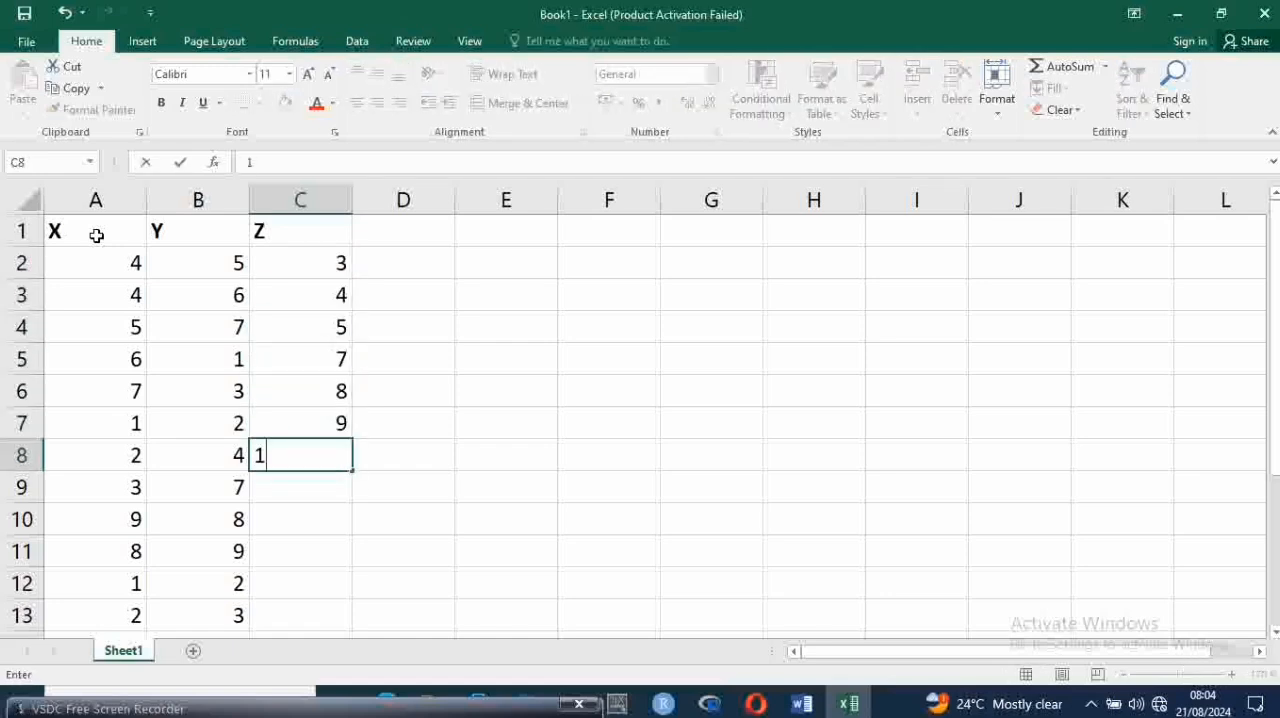
pyautogui.press('Return')
pyautogui.write('4')
pyautogui.press('Return')
pyautogui.write('5')
pyautogui.press('Return')
pyautogui.write('2')
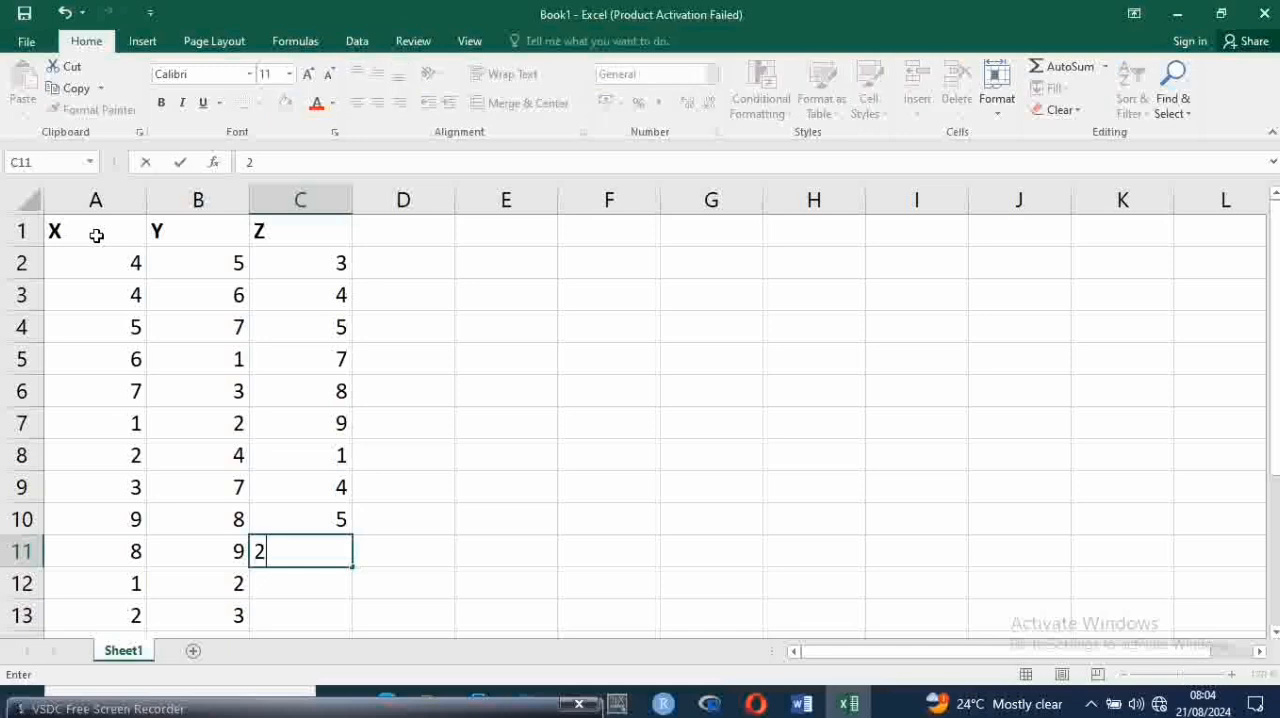
pyautogui.press('Return')
# Add 3, 7, 8, 6 and 9 to the Z data in cells C12 to C16
pyautogui.write('3')
pyautogui.press('Return')
pyautogui.write('7')
pyautogui.press('Return')
pyautogui.write('8')
pyautogui.press('Return')
pyautogui.write('6')
pyautogui.press('Return')
pyautogui.write('9')
pyautogui.press('Return')
# Continue the Z data with 7, 5, 3 and 4 in cells C17 to C20
pyautogui.write('7')
pyautogui.press('Return')
pyautogui.write('5')
pyautogui.press('Return')
pyautogui.write('3')
pyautogui.press('Return')
pyautogui.write('4')
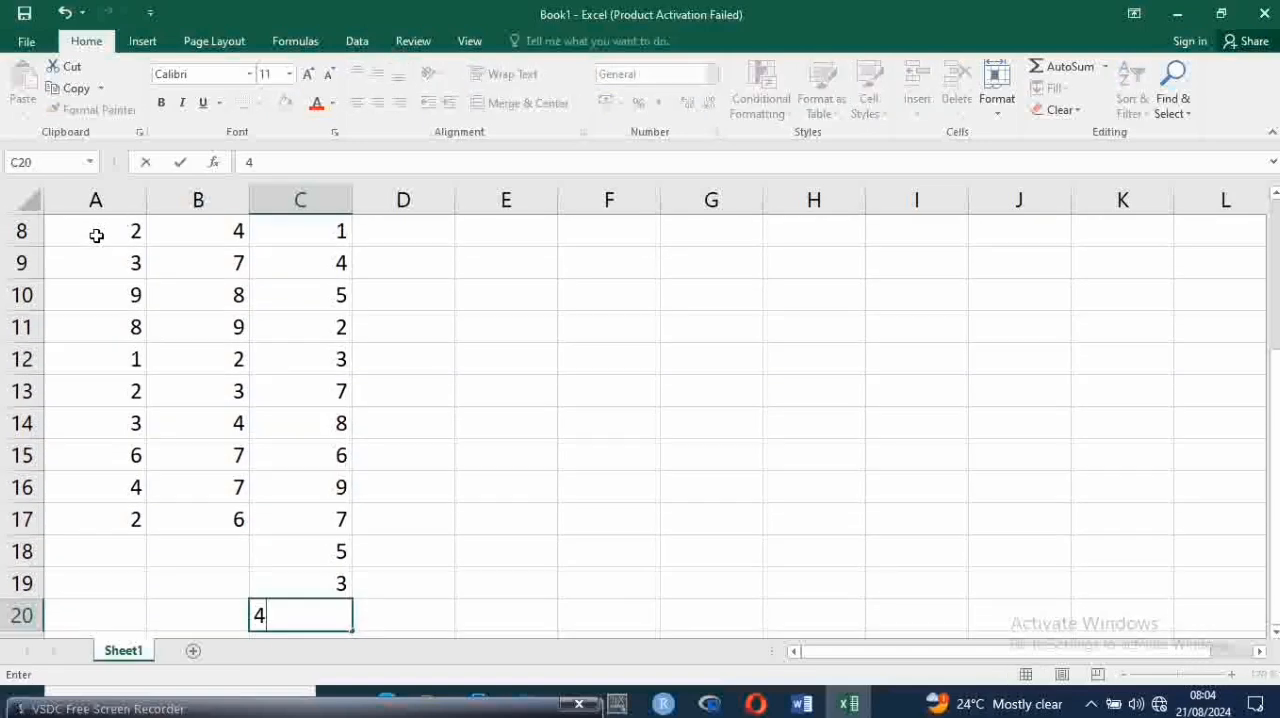
# Delete the surplus Z values in cells C18 to C20 so the column ends at row 17
pyautogui.press('Up')
pyautogui.press('Up')
pyautogui.hotkey('shift', 'Down')
pyautogui.hotkey('shift', 'Down')
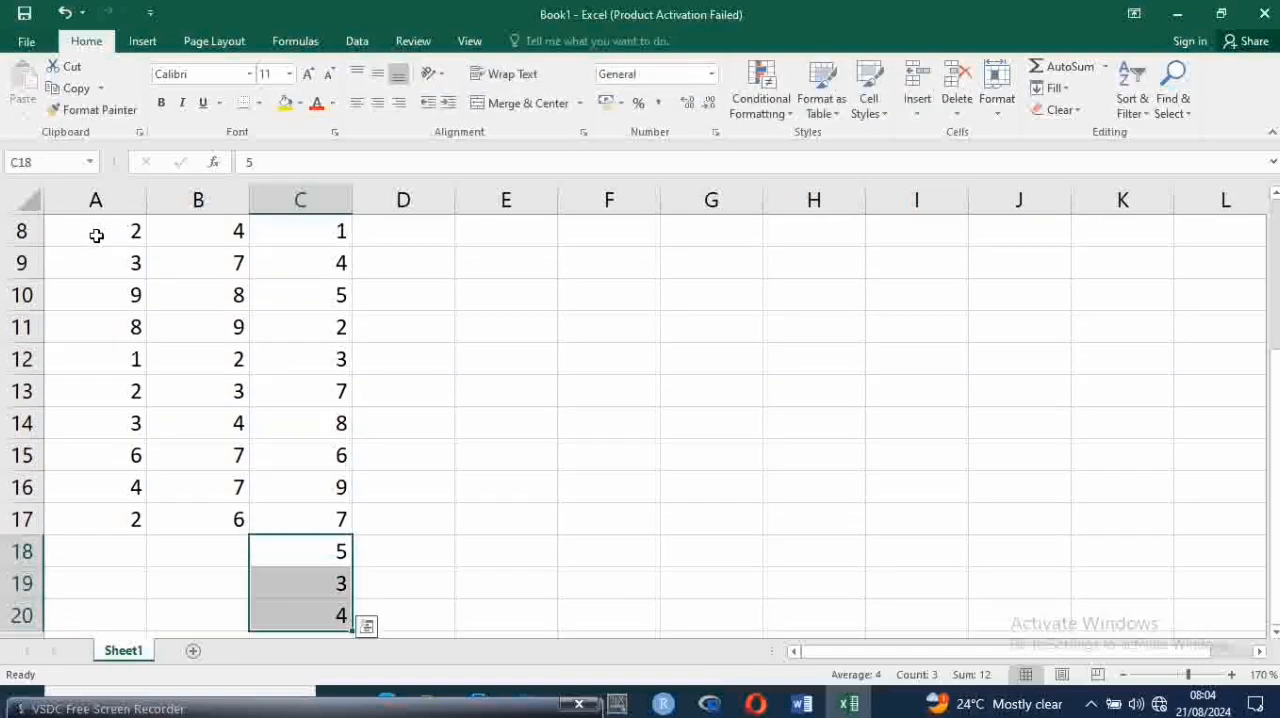
pyautogui.press('Delete')
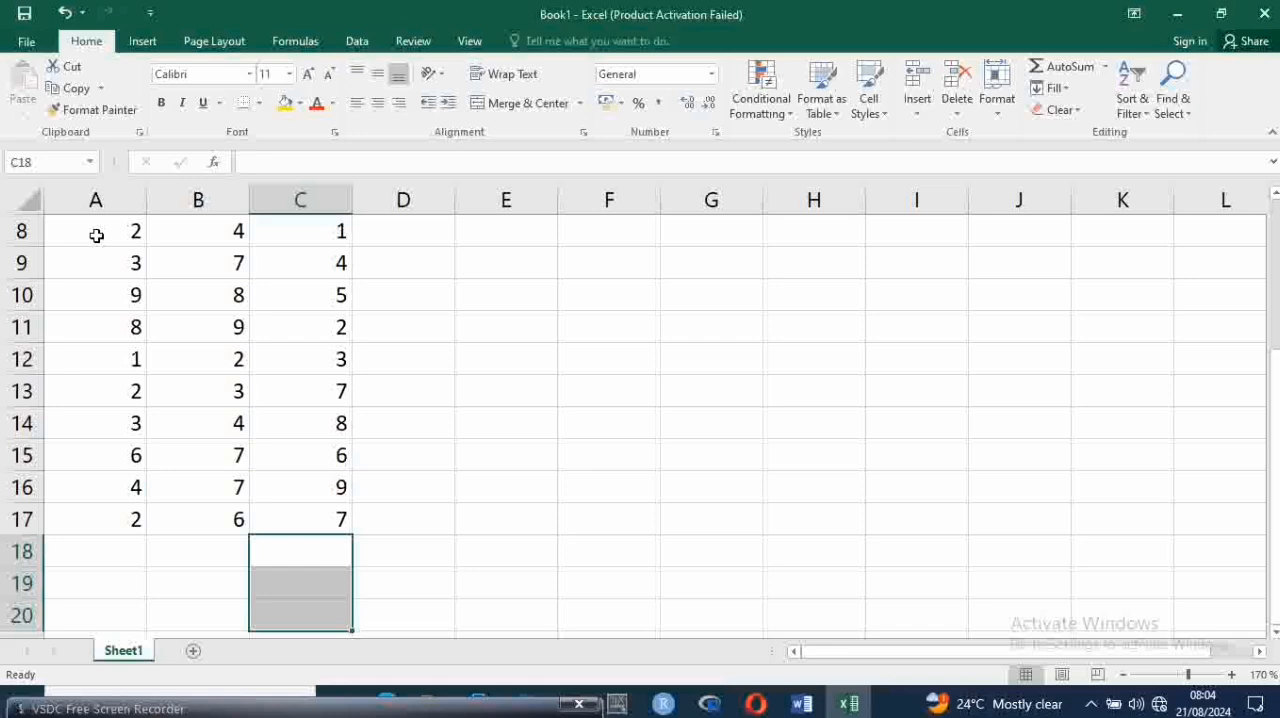
pyautogui.press('Up')
pyautogui.press('Up')
pyautogui.press('Up')
pyautogui.press('Up')
pyautogui.press('Up')
pyautogui.press('Up')
pyautogui.press('Up')
pyautogui.press('Up')
pyautogui.press('Up')
pyautogui.press('Up')
pyautogui.press('Up')
pyautogui.press('Up')
pyautogui.press('Up')
pyautogui.press('Up')
pyautogui.press('Up')
pyautogui.press('Up')
pyautogui.press('Up')
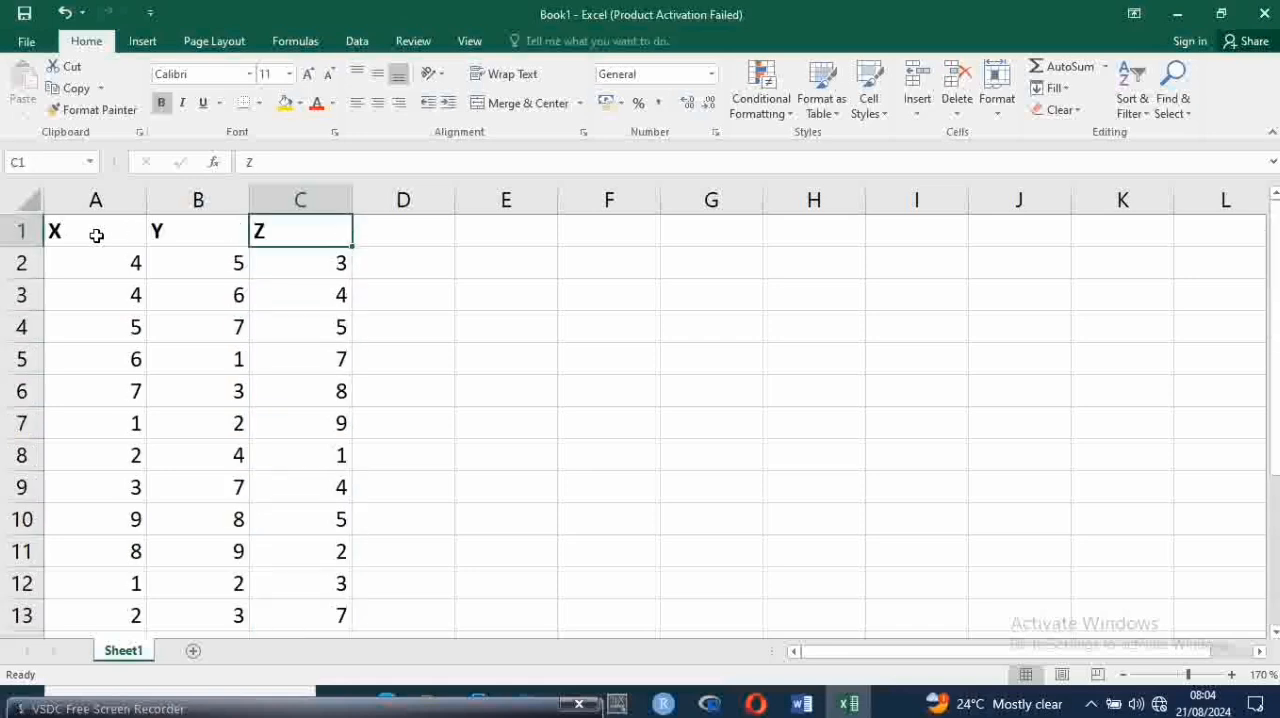
pyautogui.press('Down')
pyautogui.press('Left')
pyautogui.press('Up')
pyautogui.press('Left')
pyautogui.press('Right')
pyautogui.press('Right')
pyautogui.press('Right')
pyautogui.press('Right')
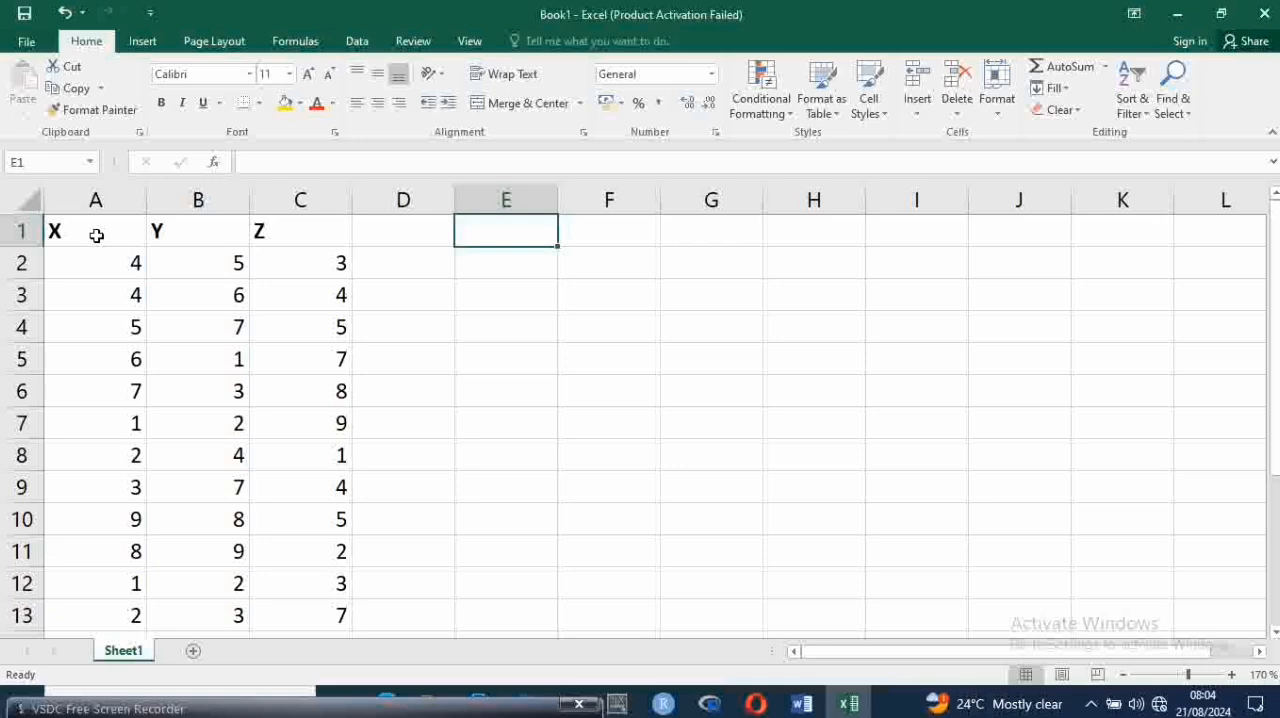
pyautogui.press('Right')
pyautogui.press('Right')
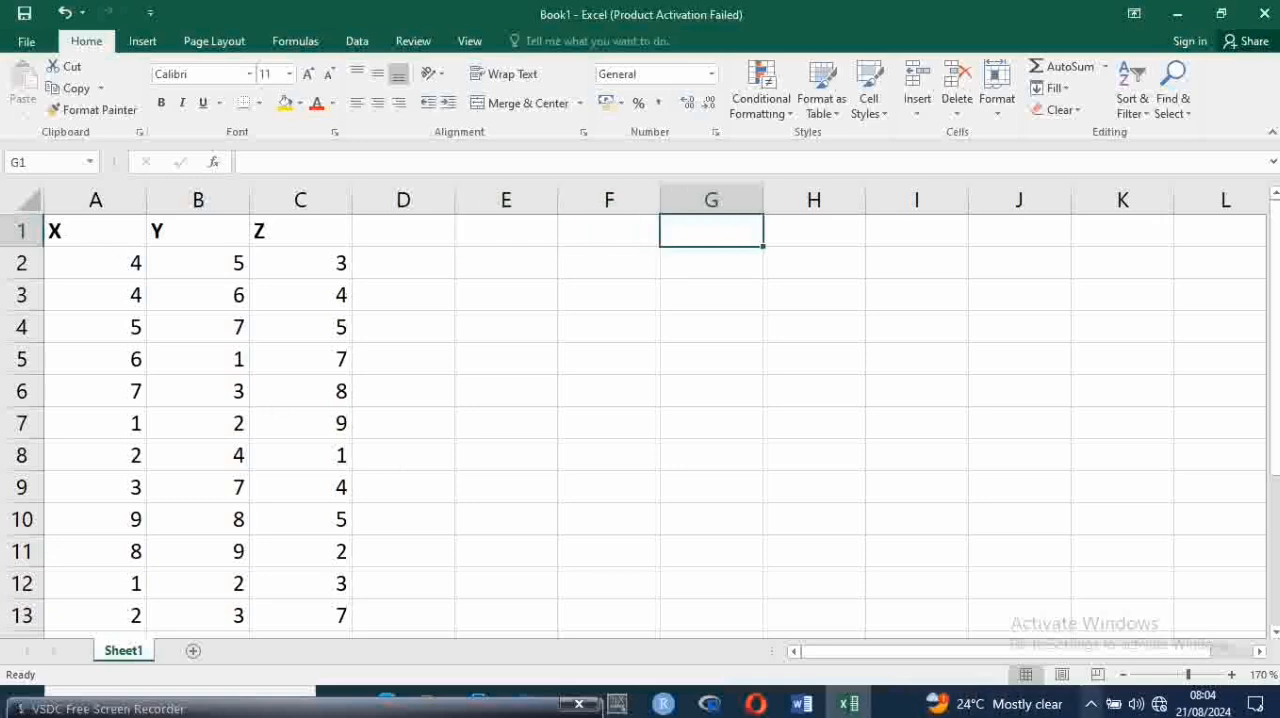
pyautogui.click(847, 705)
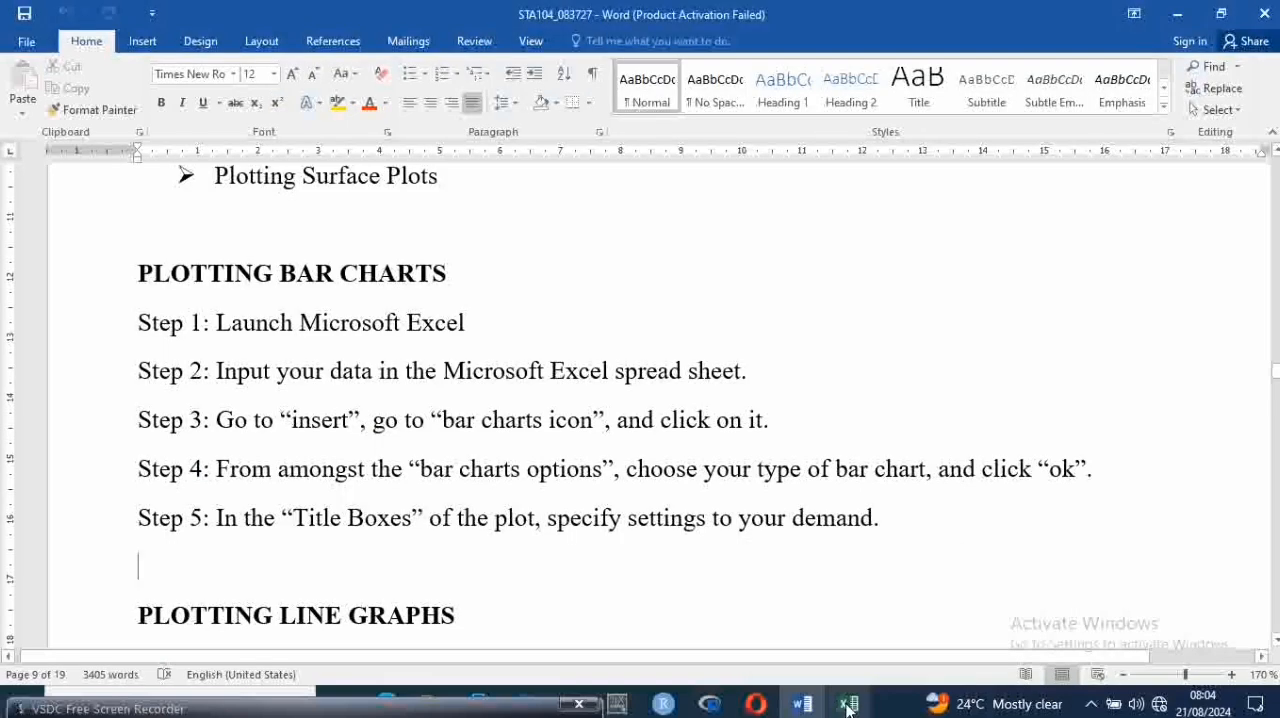
pyautogui.click(847, 705)
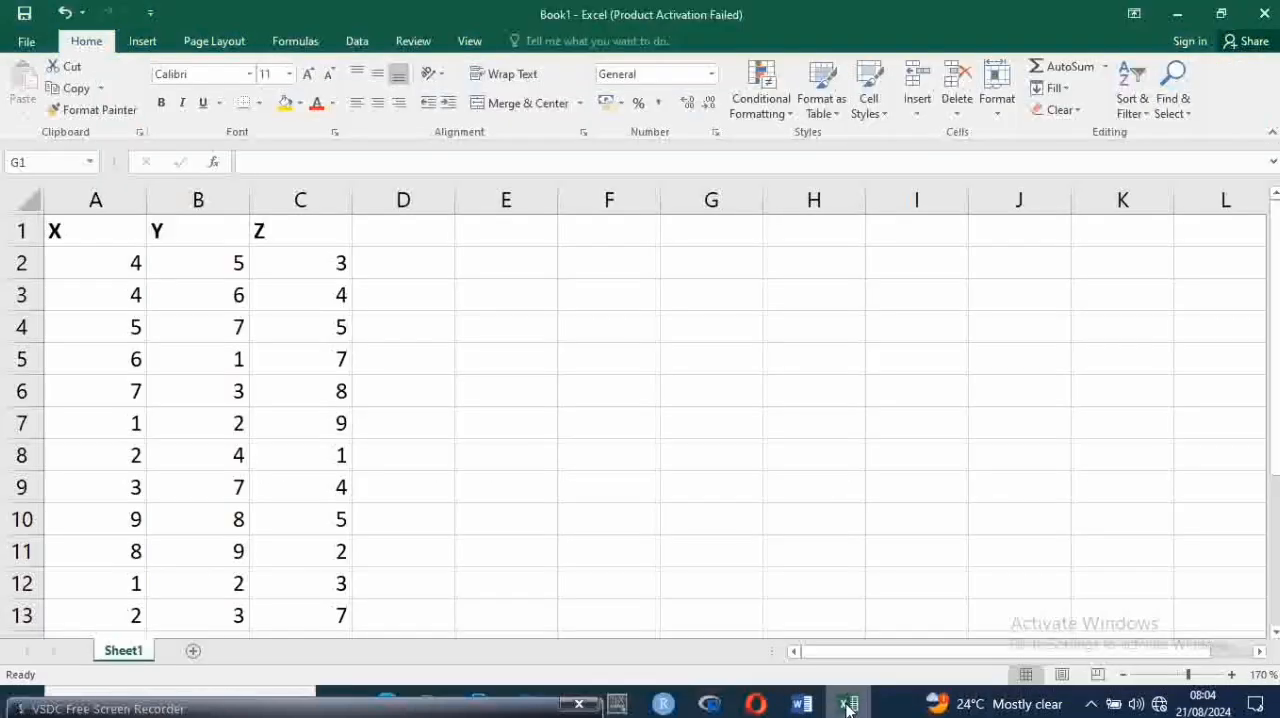
# Select the X data together with its heading, cells A1 to A17
pyautogui.click(109, 234)
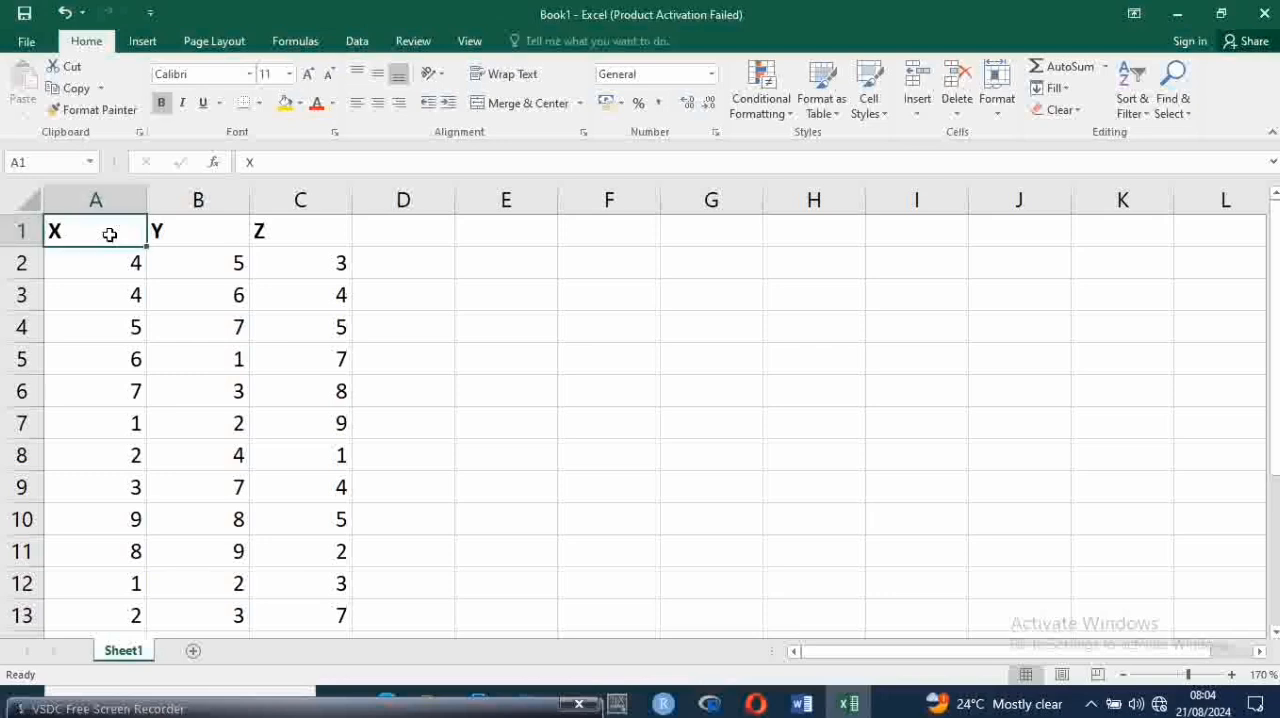
pyautogui.moveTo(109, 234); pyautogui.dragTo(140, 495)
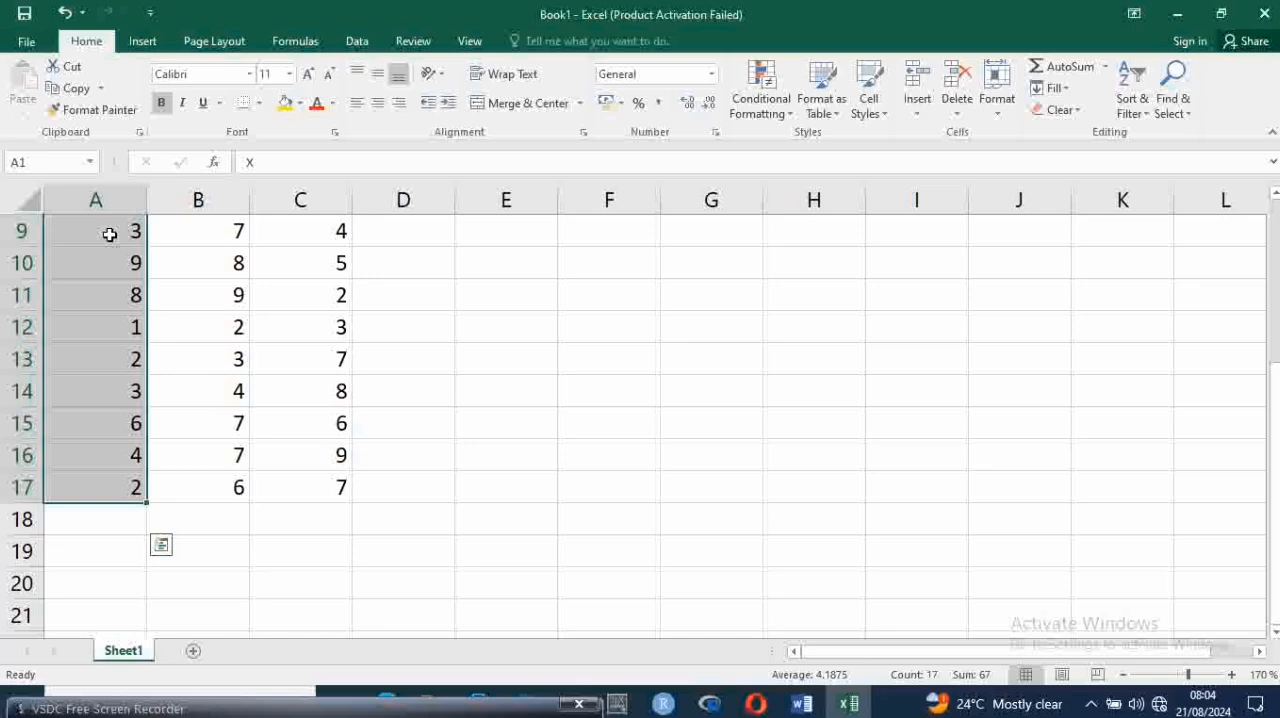
# Switch to the Word lesson document and review the lesson contents and the steps under Plotting Bar Charts
pyautogui.click(848, 704)
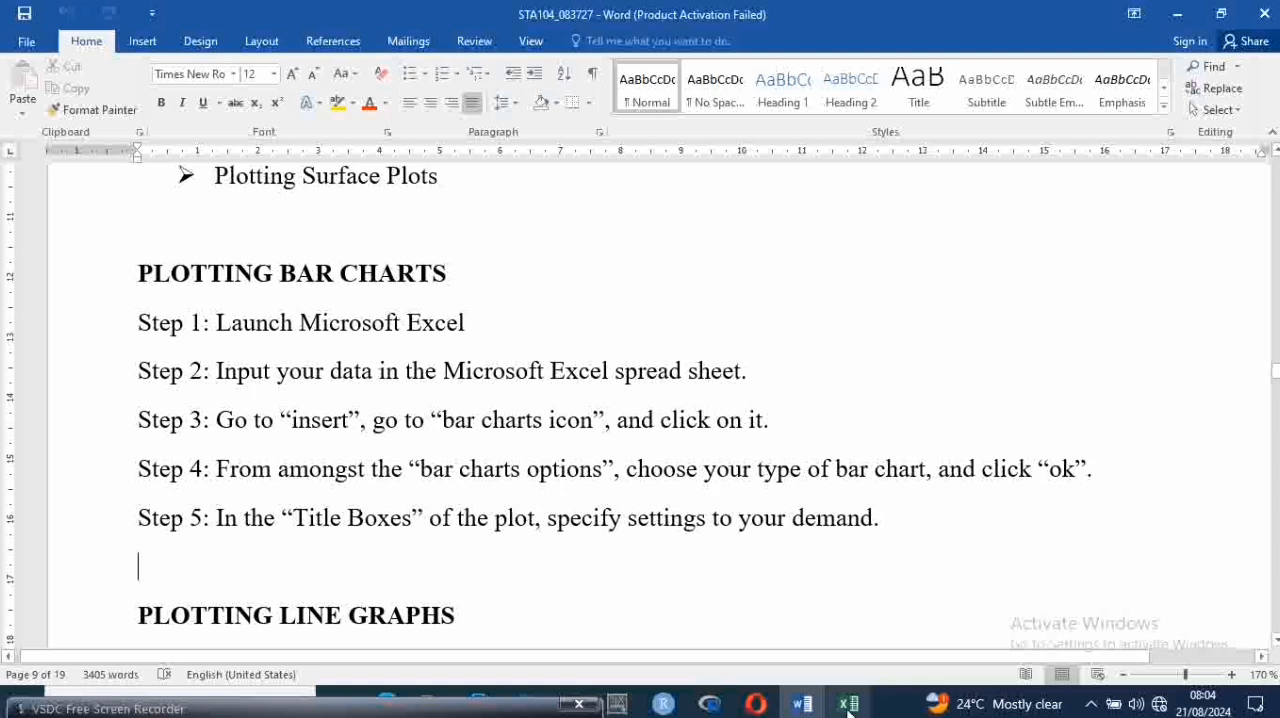
pyautogui.press('Up')
pyautogui.press('Up')
pyautogui.press('Up')
pyautogui.press('Up')
pyautogui.press('Up')
pyautogui.press('Up')
pyautogui.press('Up')
pyautogui.press('Up')
pyautogui.press('Up')
pyautogui.press('Up')
pyautogui.press('Up')
pyautogui.press('Up')
pyautogui.press('Up')
pyautogui.press('Up')
pyautogui.press('Up')
pyautogui.press('Up')
pyautogui.press('Up')
pyautogui.press('Up')
pyautogui.press('Up')
pyautogui.press('Up')
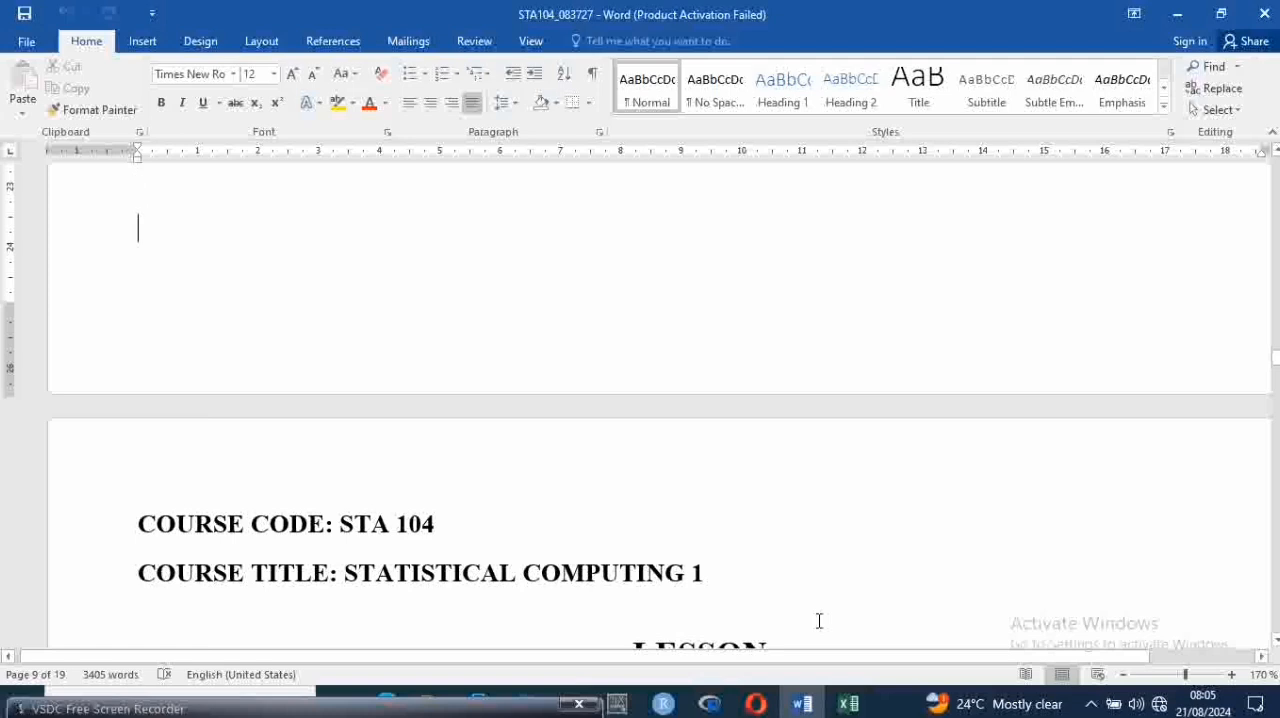
pyautogui.press('Down')
pyautogui.press('Down')
pyautogui.press('Down')
pyautogui.press('Down')
pyautogui.press('Down')
pyautogui.press('Down')
pyautogui.press('Down')
pyautogui.press('Down')
pyautogui.press('Down')
pyautogui.press('Down')
pyautogui.press('Down')
pyautogui.press('Down')
pyautogui.press('Down')
pyautogui.press('Down')
pyautogui.press('Down')
pyautogui.press('Down')
pyautogui.press('Down')
pyautogui.press('Down')
pyautogui.press('Down')
pyautogui.press('Down')
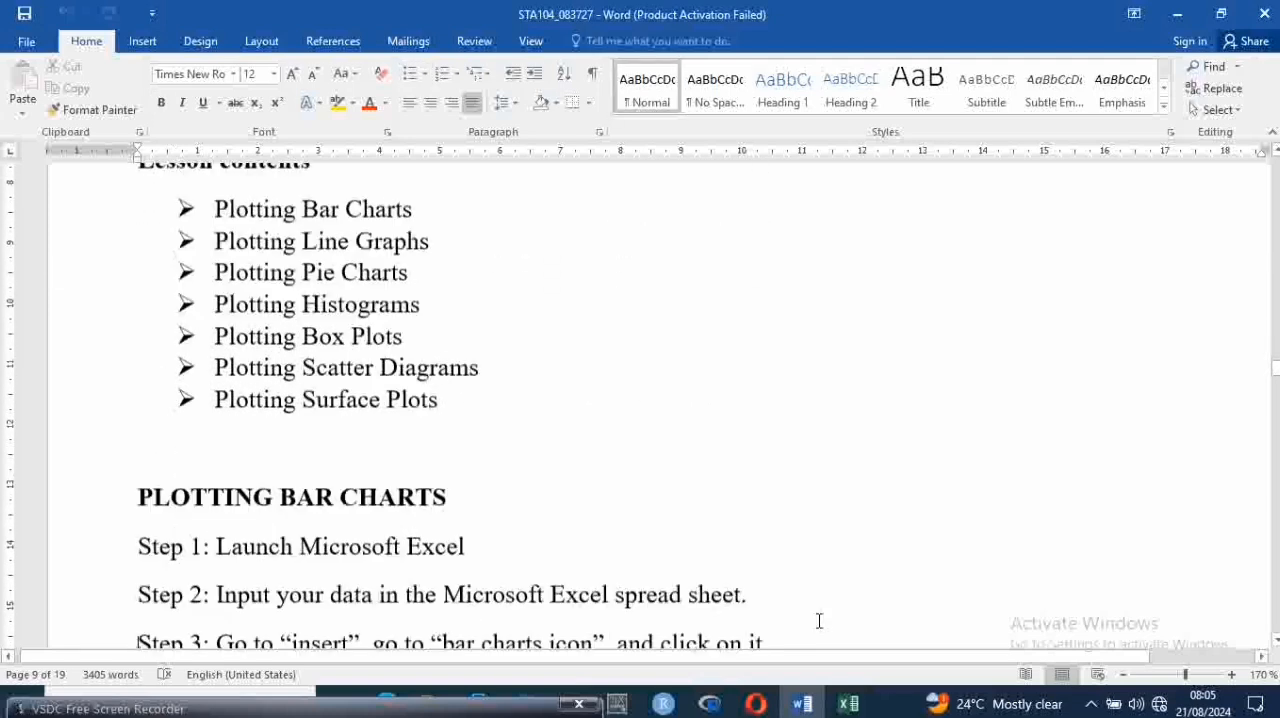
pyautogui.press('Down')
pyautogui.press('Down')
pyautogui.press('Down')
pyautogui.press('Down')
pyautogui.press('Down')
pyautogui.press('Down')
pyautogui.press('Down')
pyautogui.press('Up')
pyautogui.press('Up')
pyautogui.press('Up')
pyautogui.press('Up')
pyautogui.press('Up')
pyautogui.press('Up')
pyautogui.press('Up')
pyautogui.press('Up')
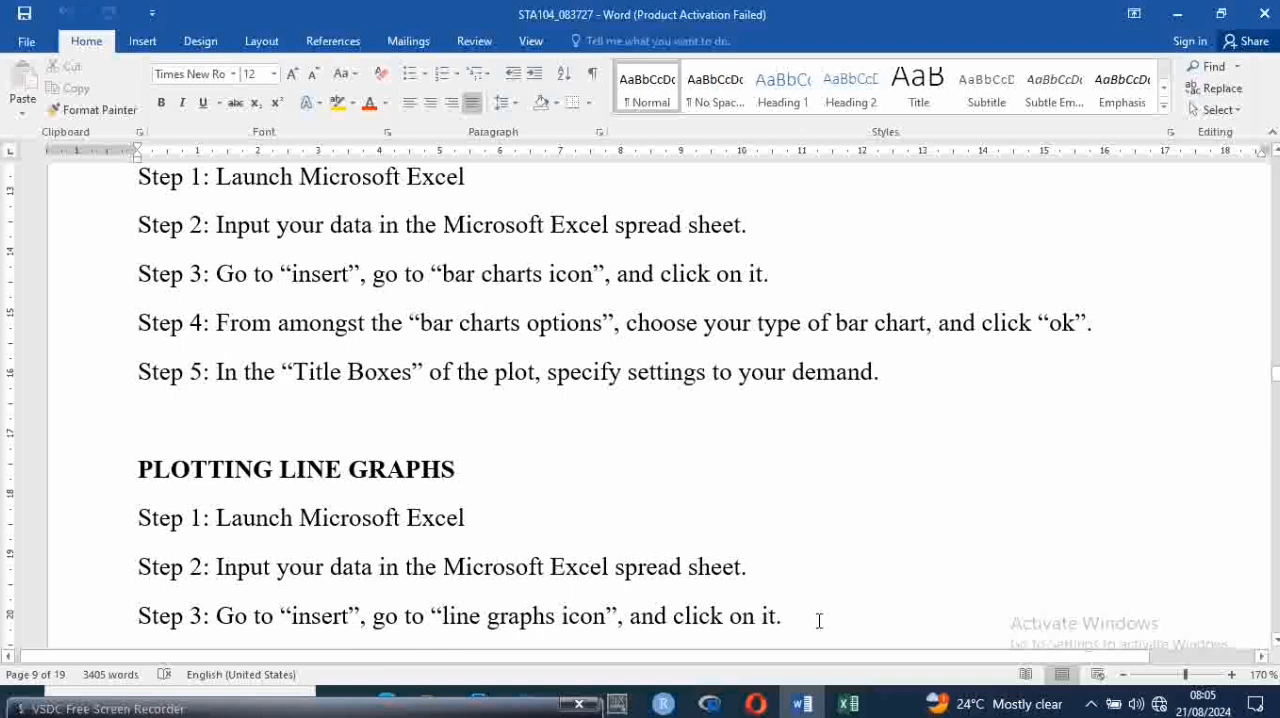
pyautogui.press('Down')
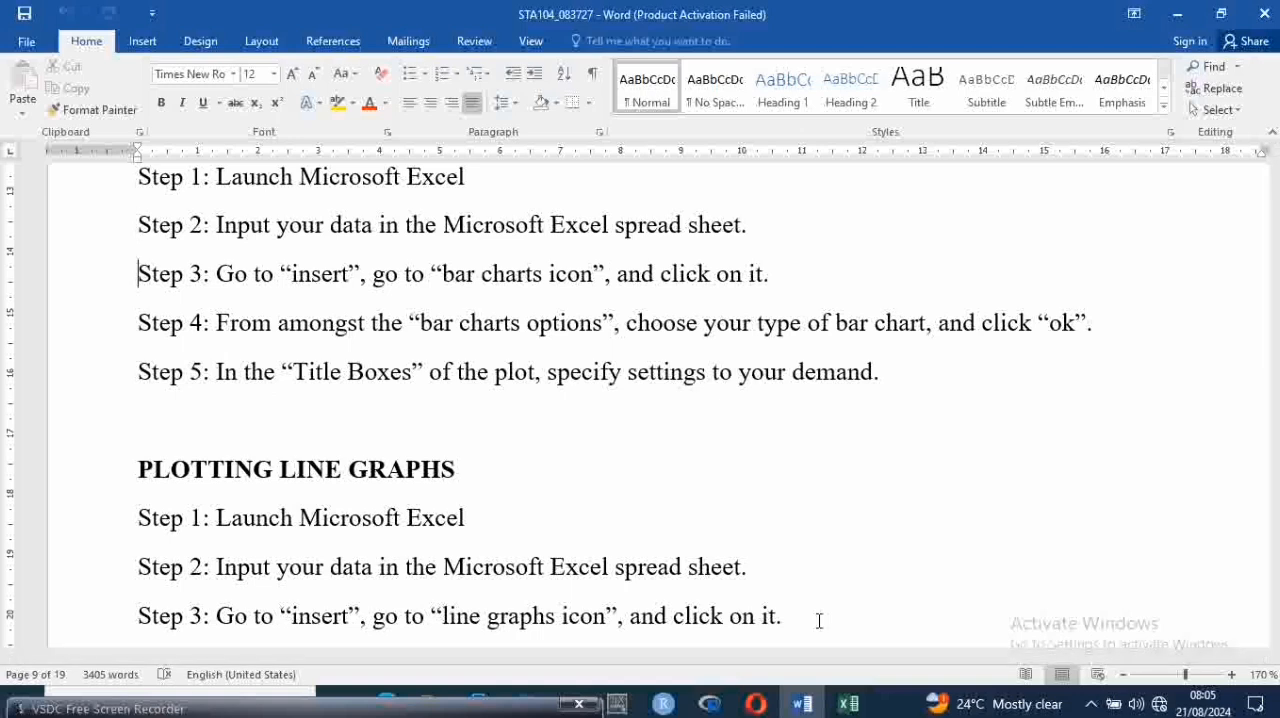
pyautogui.press('Up')
pyautogui.press('Up')
pyautogui.press('Up')
pyautogui.press('Up')
pyautogui.press('Up')
pyautogui.press('Up')
pyautogui.press('Up')
pyautogui.press('Up')
pyautogui.press('Up')
pyautogui.press('Up')
pyautogui.press('Up')
pyautogui.press('Up')
pyautogui.press('Up')
pyautogui.press('Up')
pyautogui.press('Up')
pyautogui.press('Up')
pyautogui.press('Up')
pyautogui.press('Up')
pyautogui.press('Down')
pyautogui.press('Down')
pyautogui.press('Down')
pyautogui.press('Down')
pyautogui.press('Down')
pyautogui.press('Down')
pyautogui.press('Down')
pyautogui.press('Down')
pyautogui.press('Down')
pyautogui.press('Down')
pyautogui.press('Down')
pyautogui.press('Down')
pyautogui.press('Down')
pyautogui.press('Down')
pyautogui.press('Down')
pyautogui.press('Down')
pyautogui.press('Down')
pyautogui.press('Down')
pyautogui.press('Down')
pyautogui.press('Down')
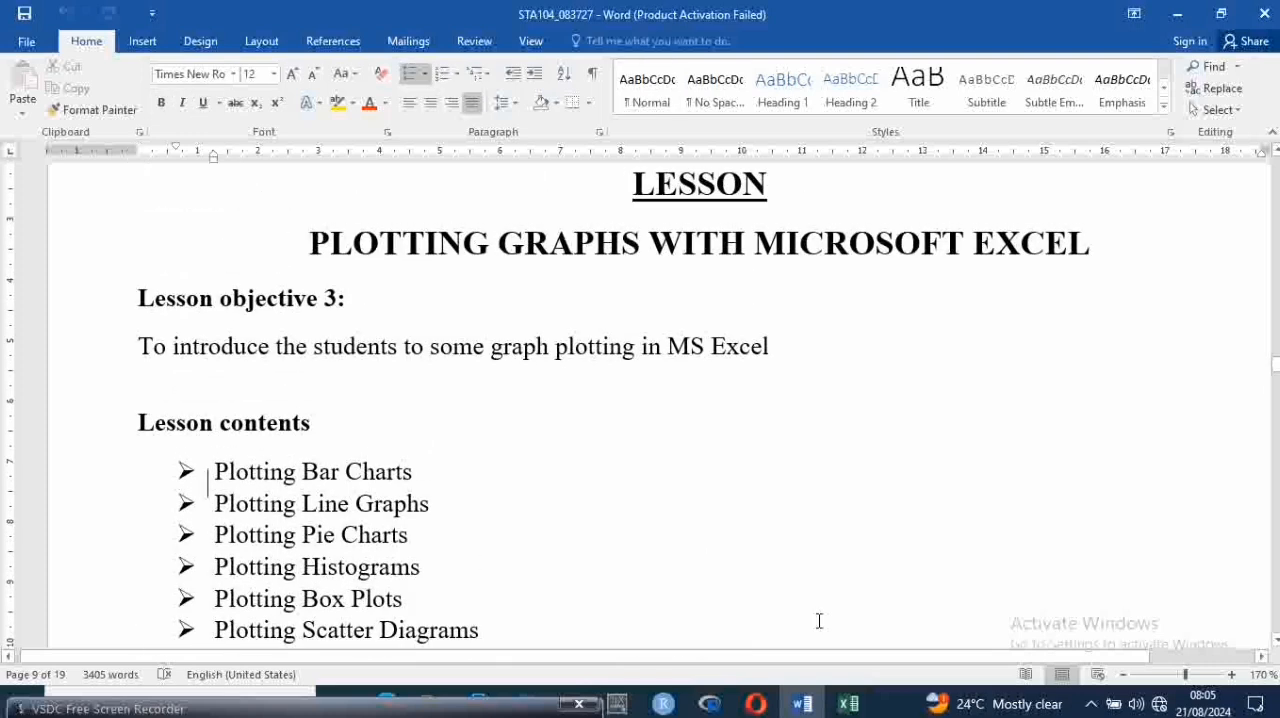
pyautogui.press('Up')
pyautogui.press('Up')
pyautogui.press('Up')
pyautogui.press('Up')
pyautogui.press('Up')
pyautogui.press('Up')
pyautogui.press('Up')
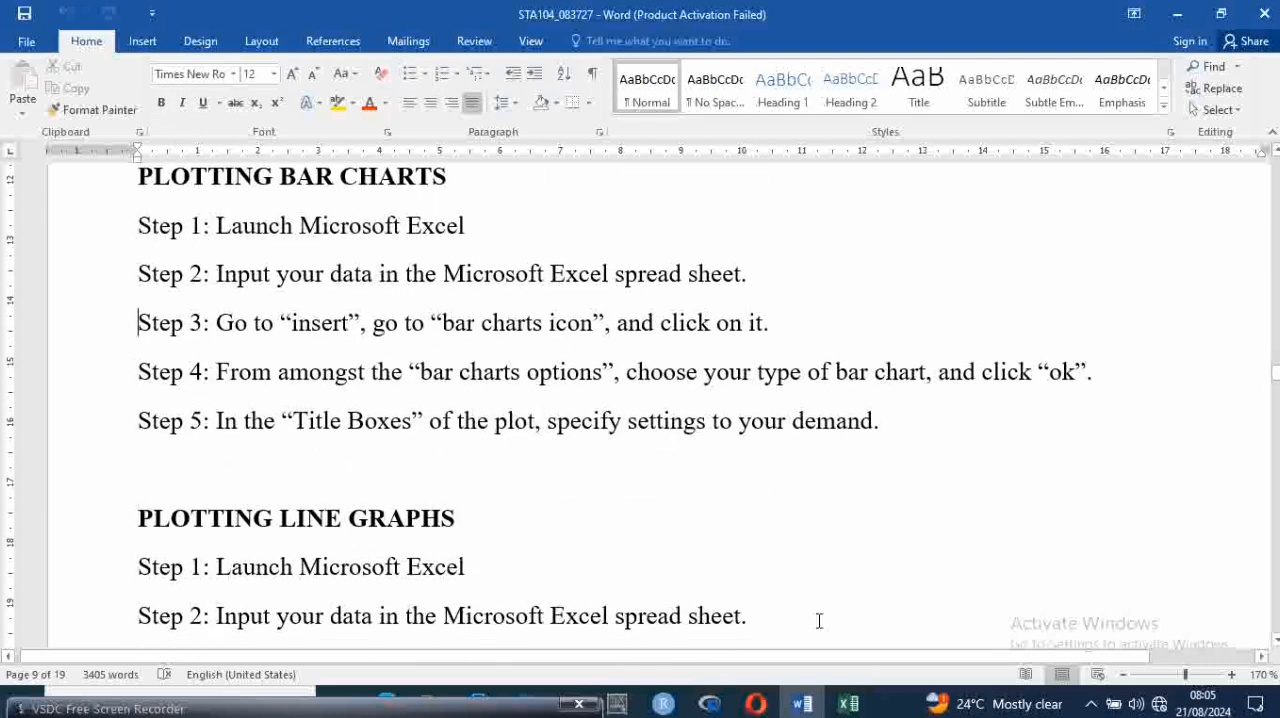
pyautogui.press('Down')
# Switch back to the Excel workbook and insert a 2-D Clustered Column chart from the selected X data
pyautogui.click(862, 708)
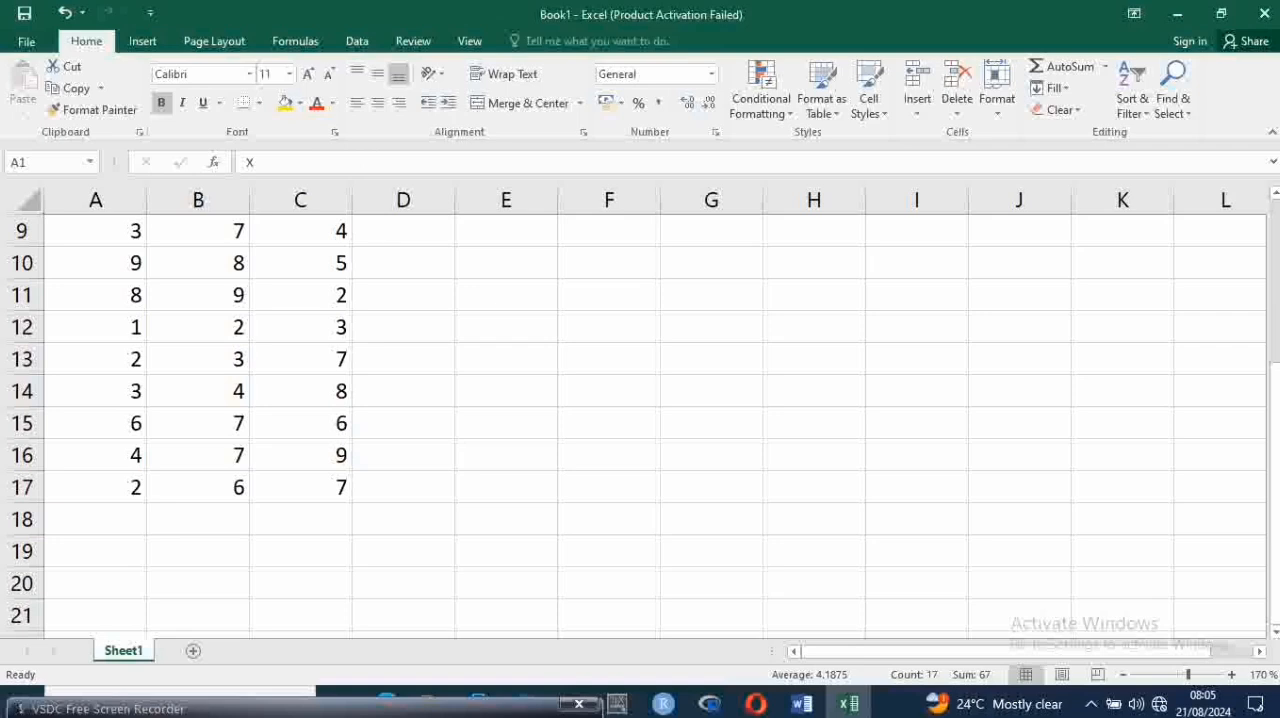
pyautogui.moveTo(1273, 390); pyautogui.dragTo(1272, 212)
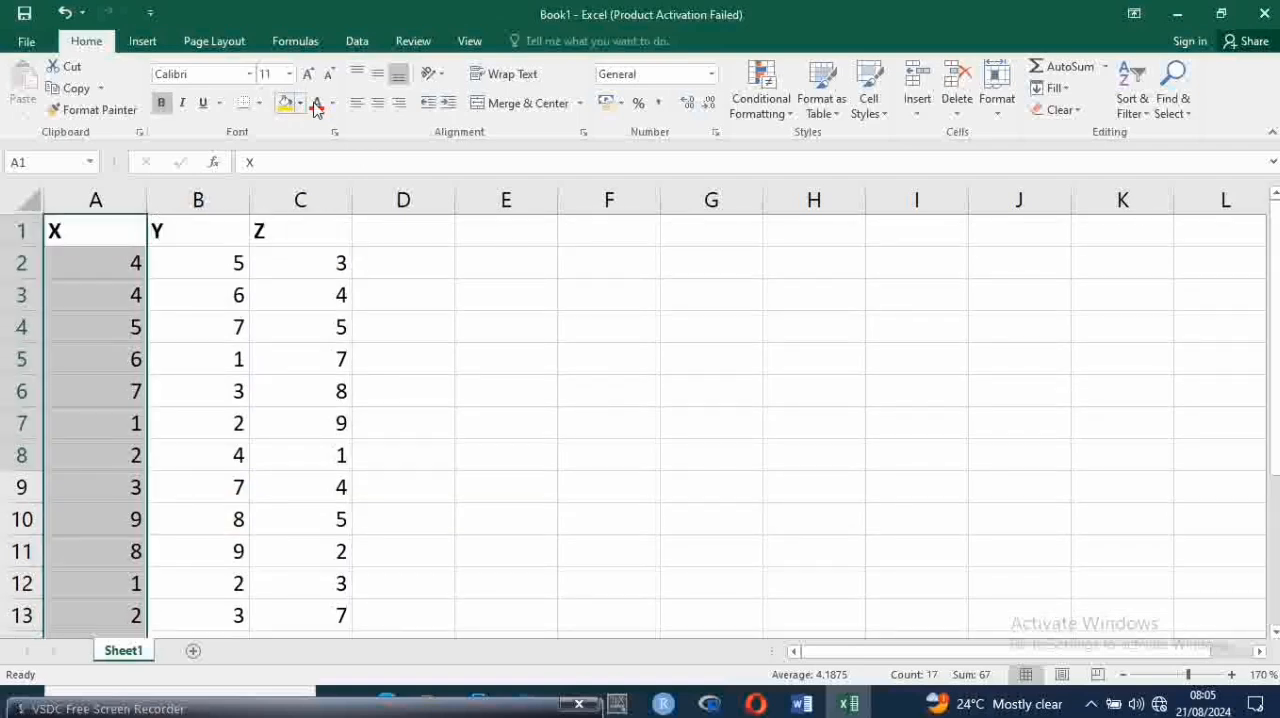
pyautogui.click(143, 41)
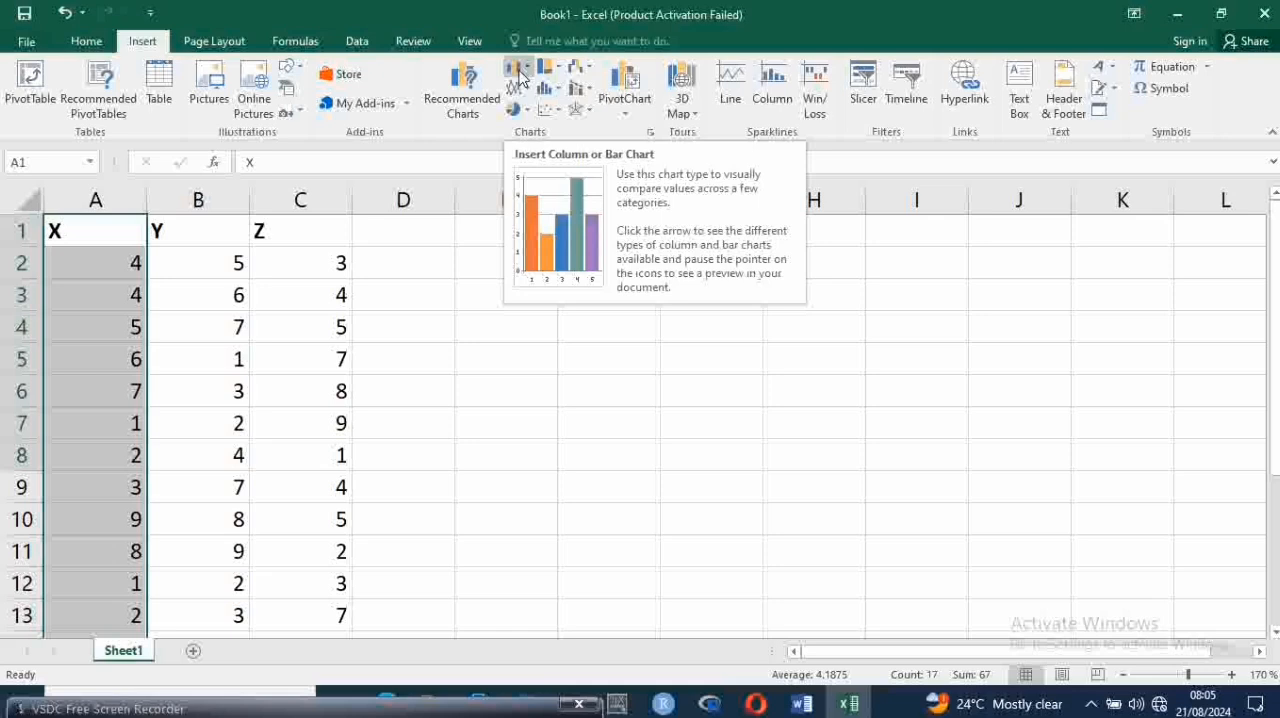
pyautogui.click(527, 70)
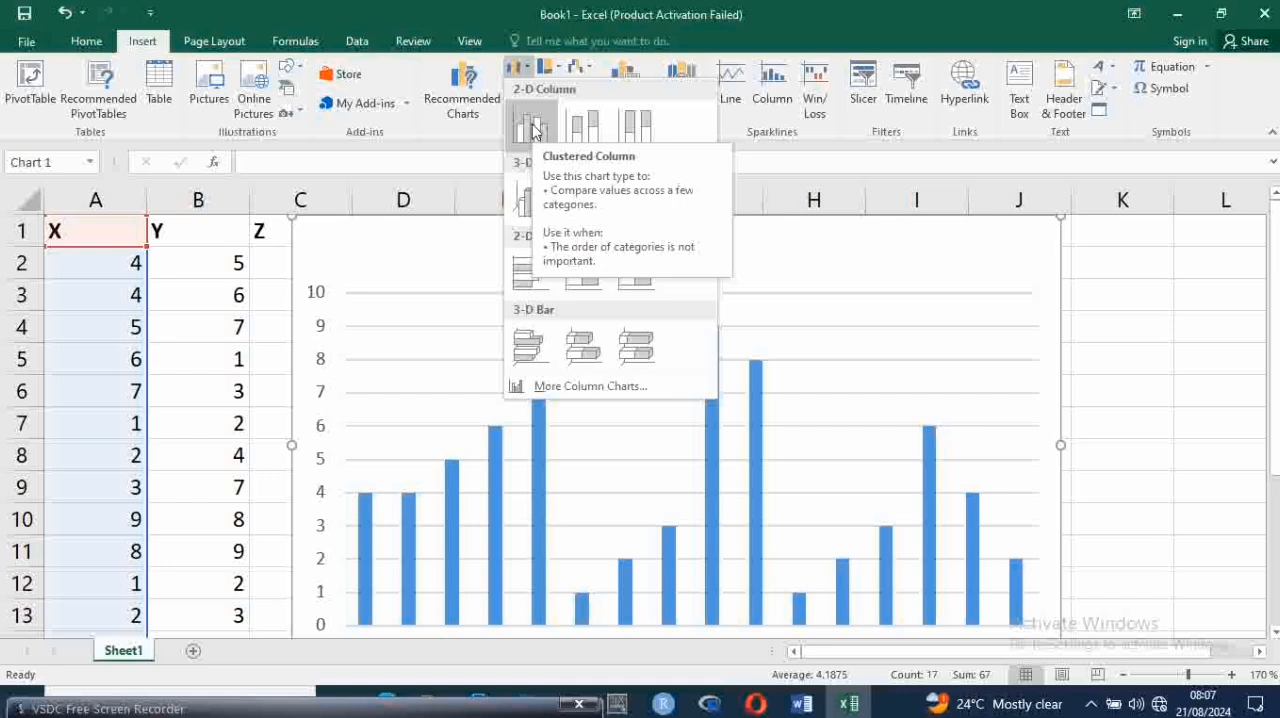
pyautogui.click(533, 128)
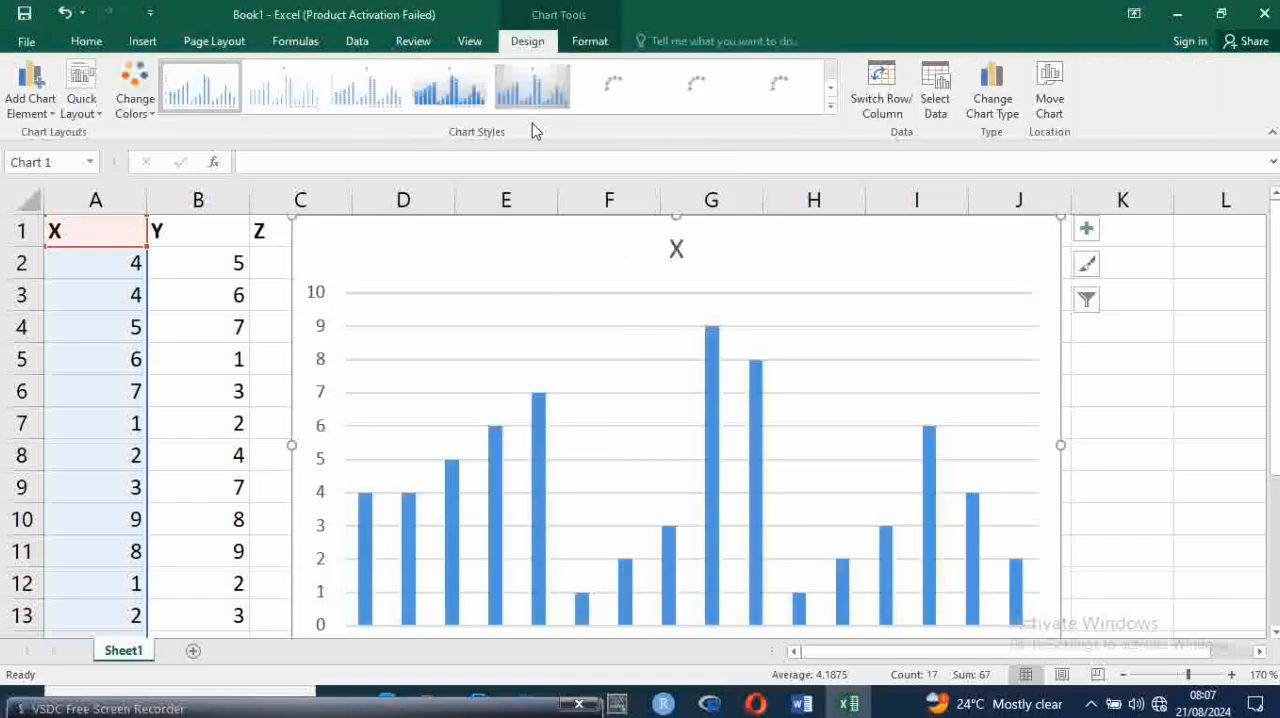
# Replace the column chart's title with BEANS
pyautogui.click(677, 249)
pyautogui.click(677, 249)
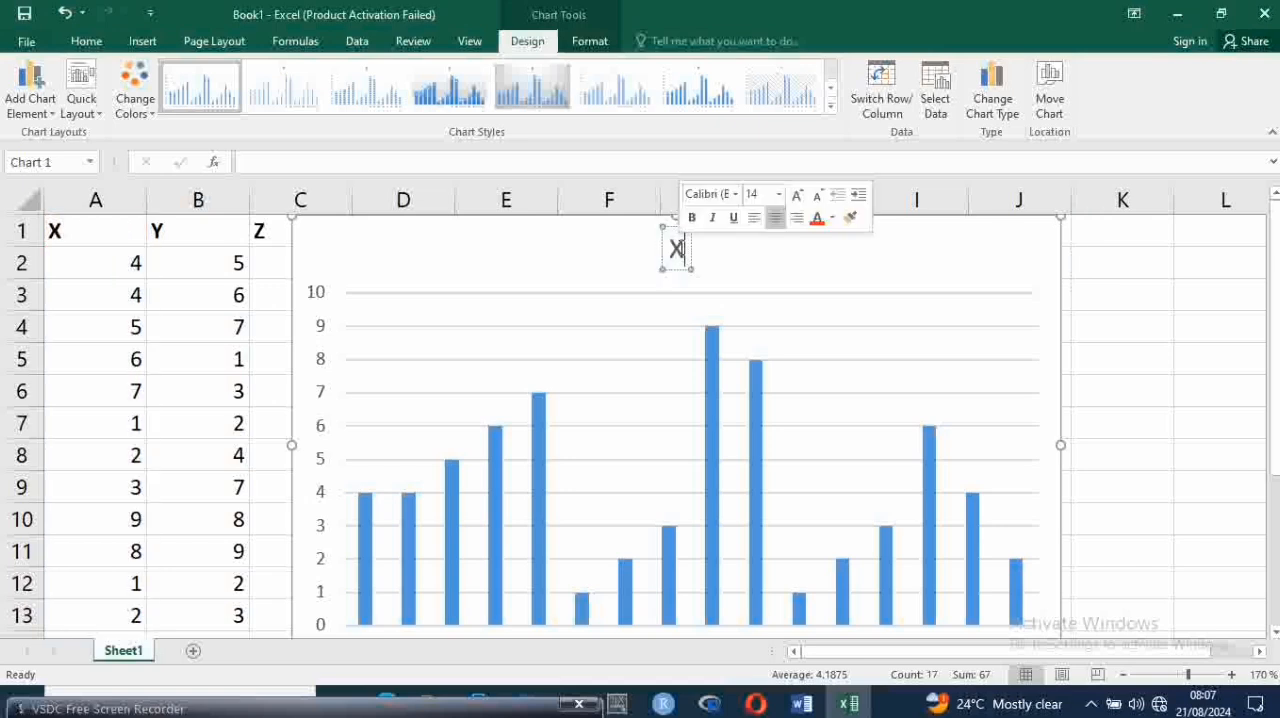
pyautogui.press('BackSpace')
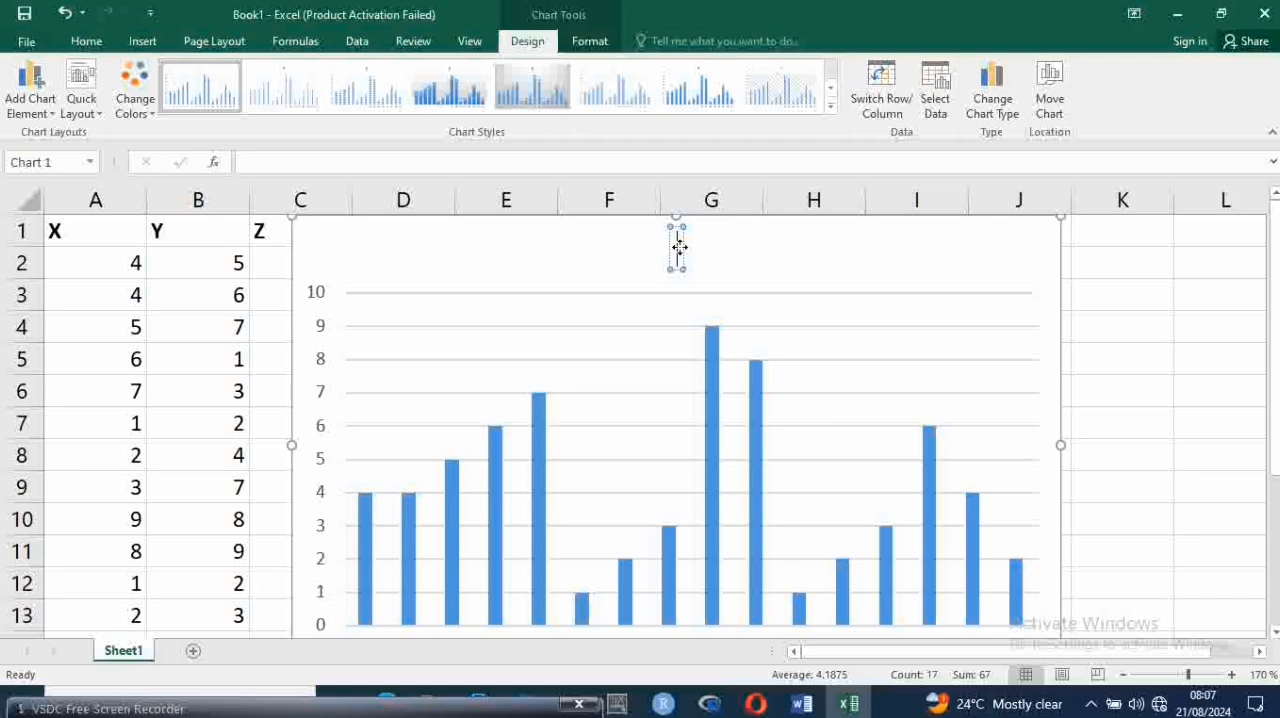
pyautogui.write('BEANS')
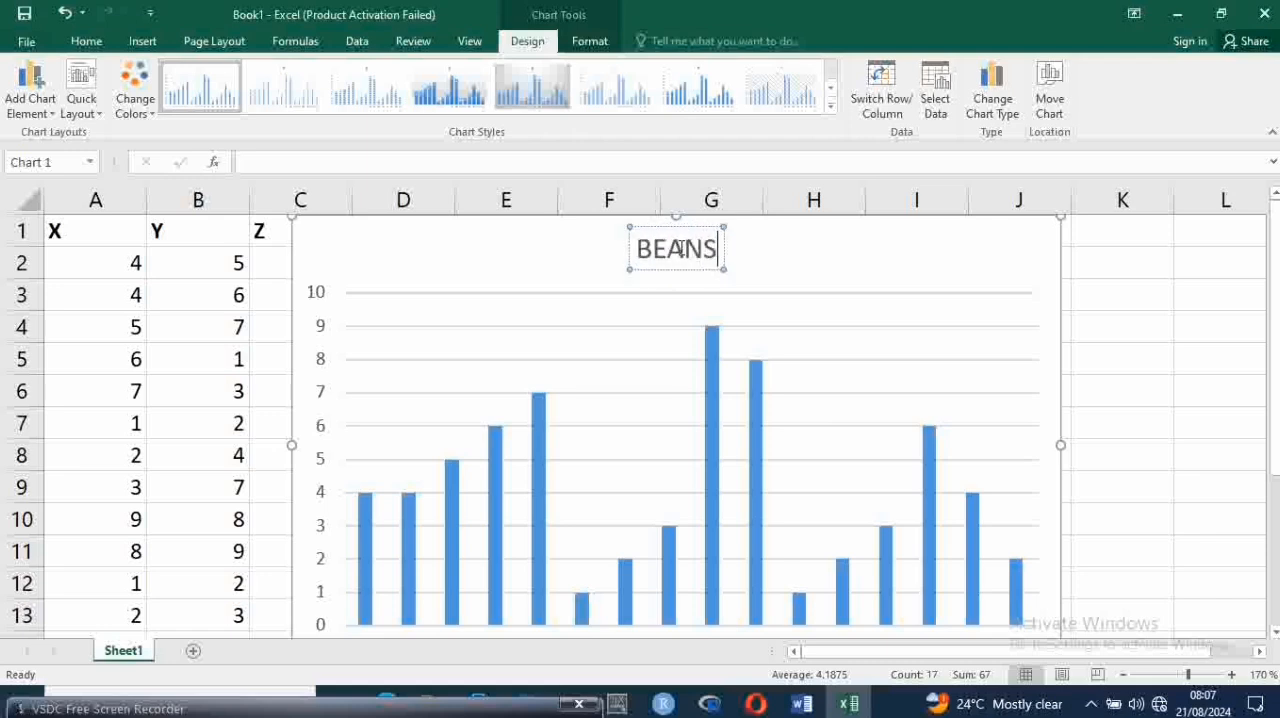
# Clear the BEANS title and set the chart title to X
pyautogui.press('BackSpace')
pyautogui.press('BackSpace')
pyautogui.press('BackSpace')
pyautogui.press('BackSpace')
pyautogui.press('BackSpace')
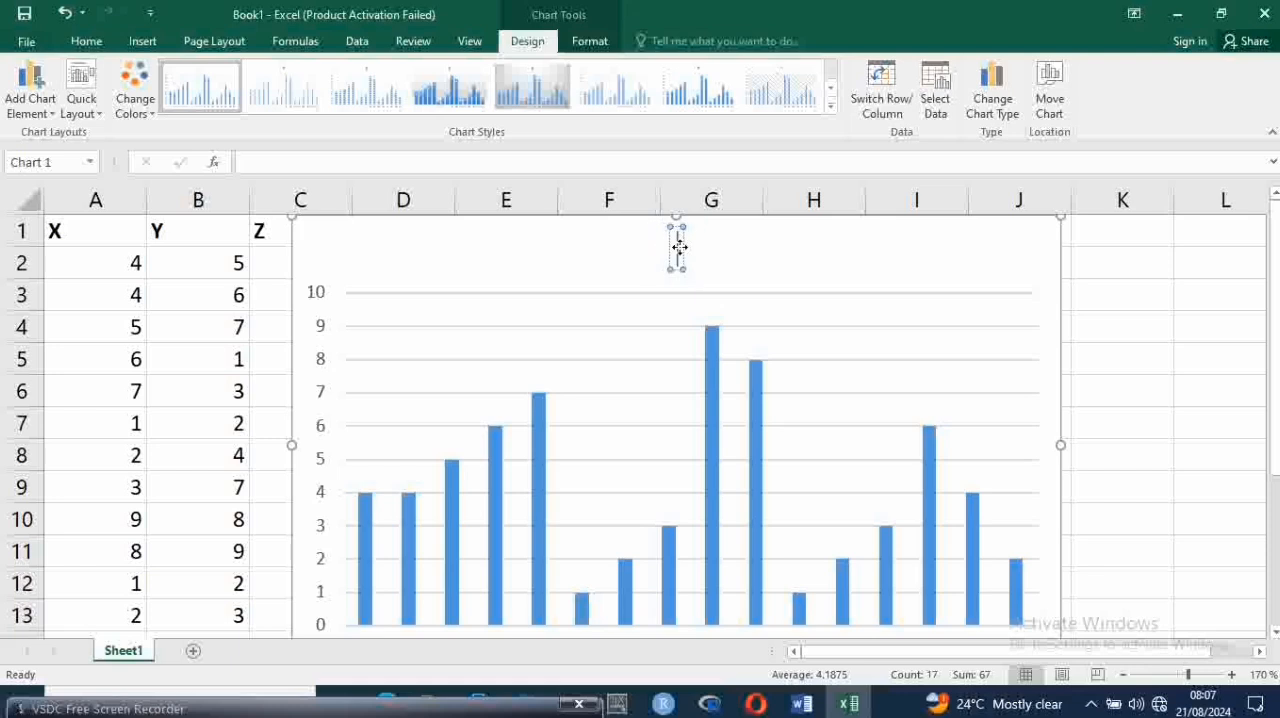
pyautogui.write('X')
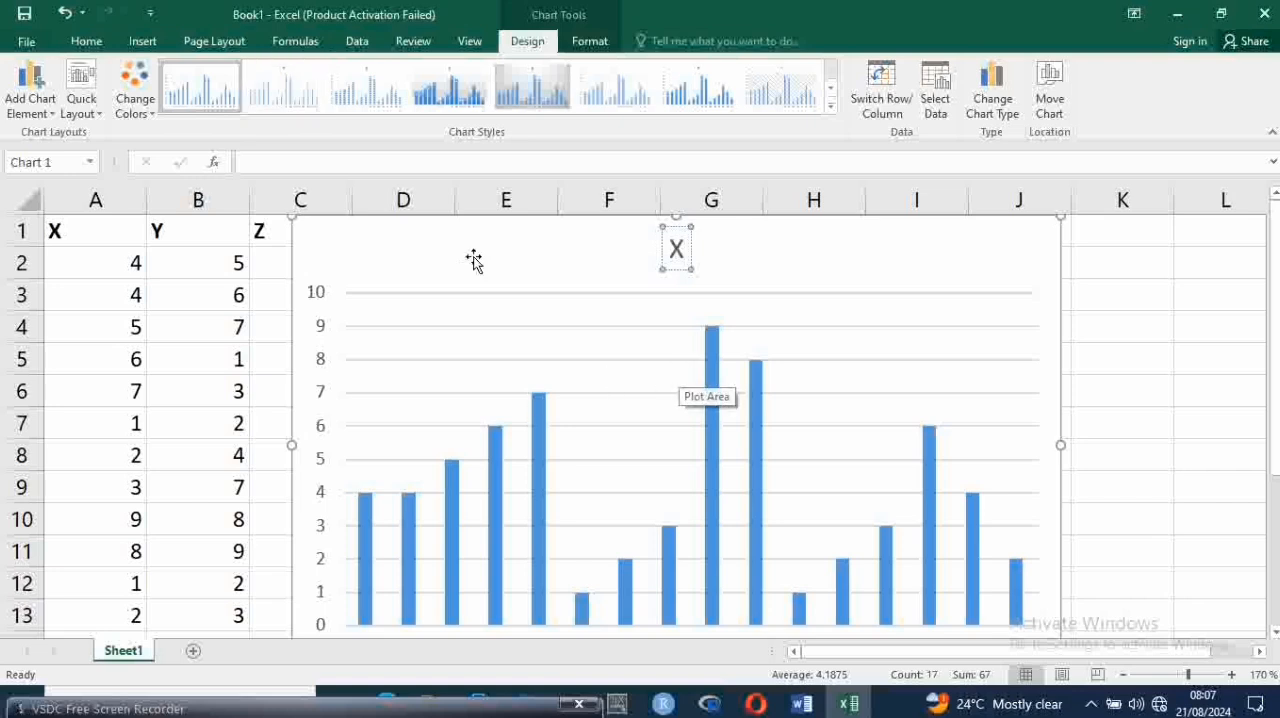
# Try several chart styles, finish with the one with data labels and a hatched, gridded plot area, and deselect the chart
pyautogui.click(270, 100)
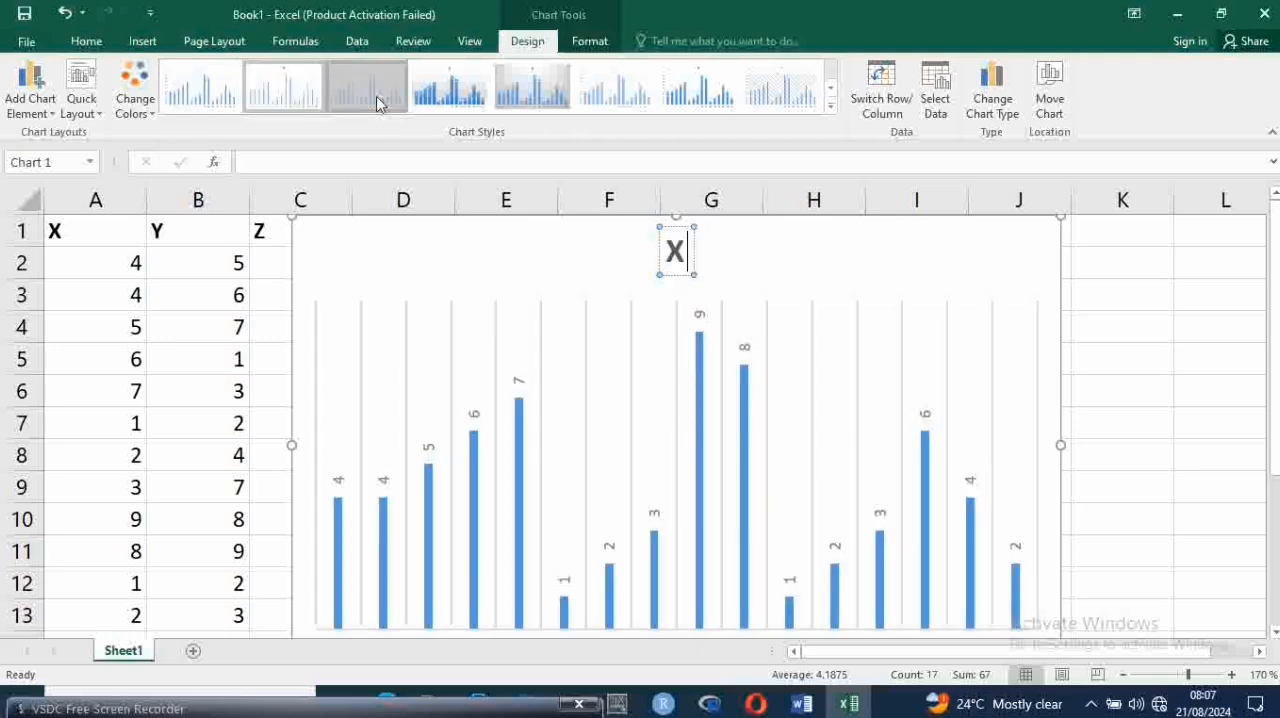
pyautogui.click(450, 95)
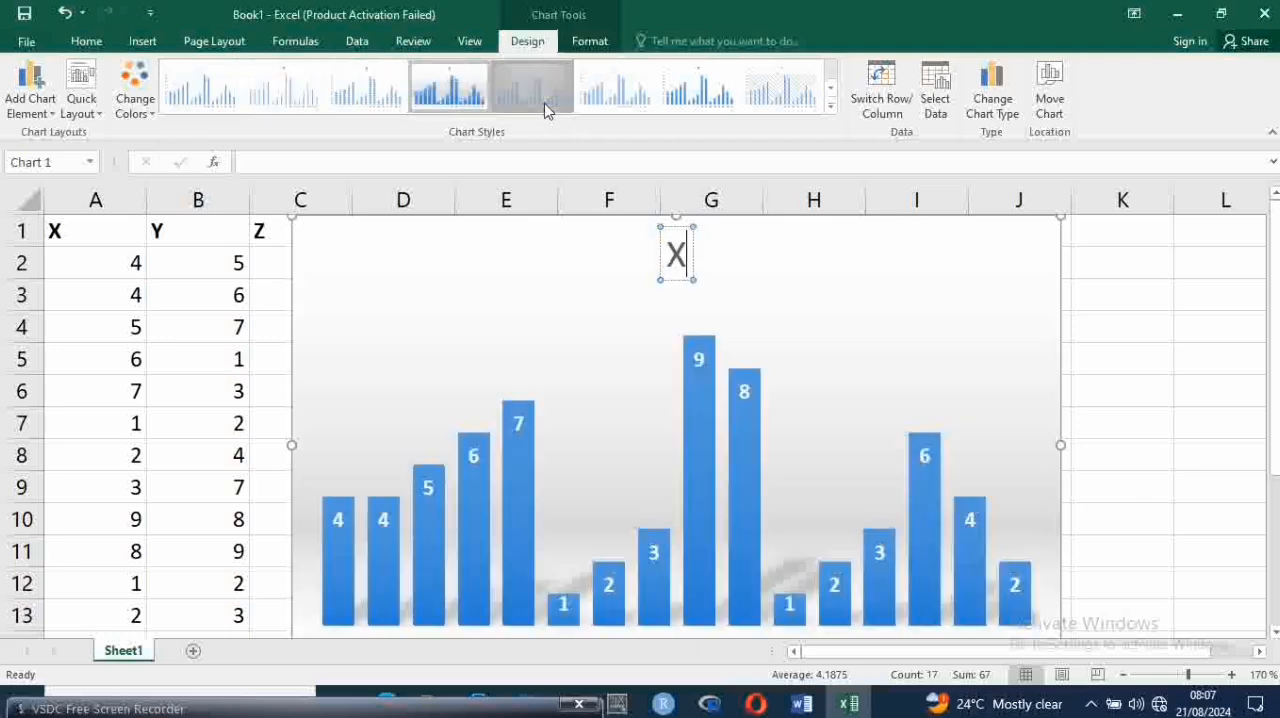
pyautogui.click(615, 92)
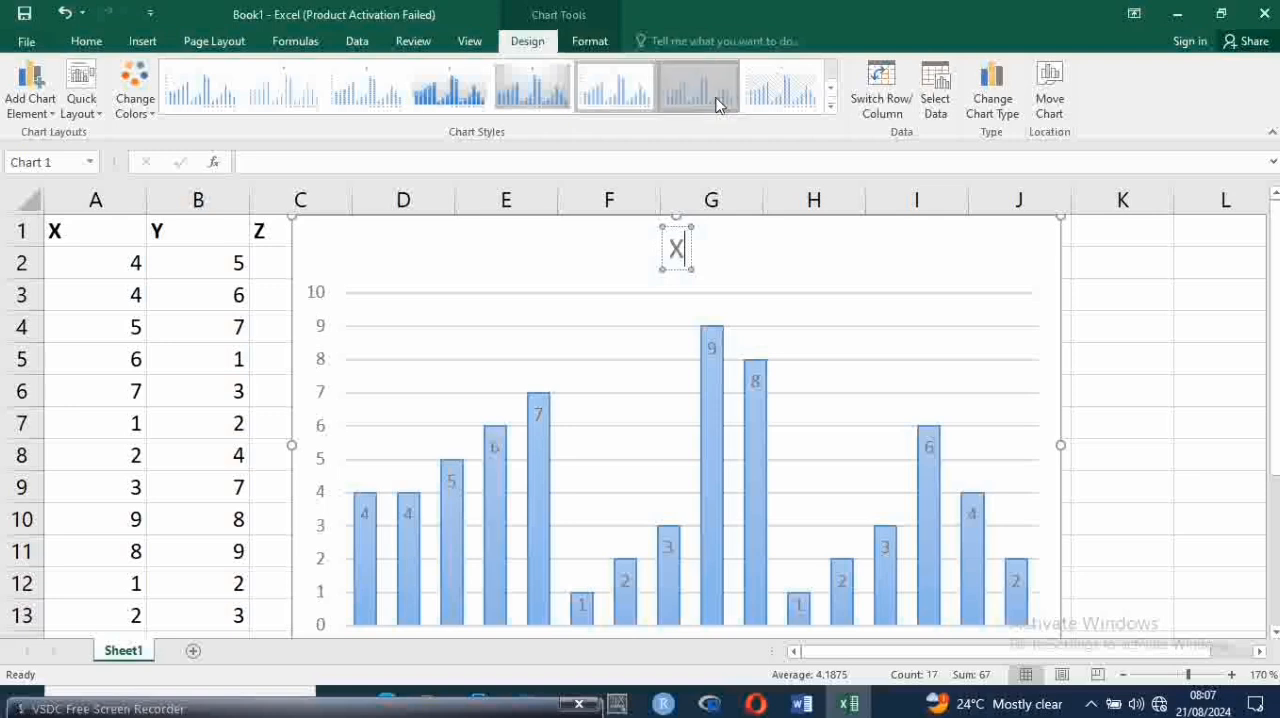
pyautogui.click(768, 92)
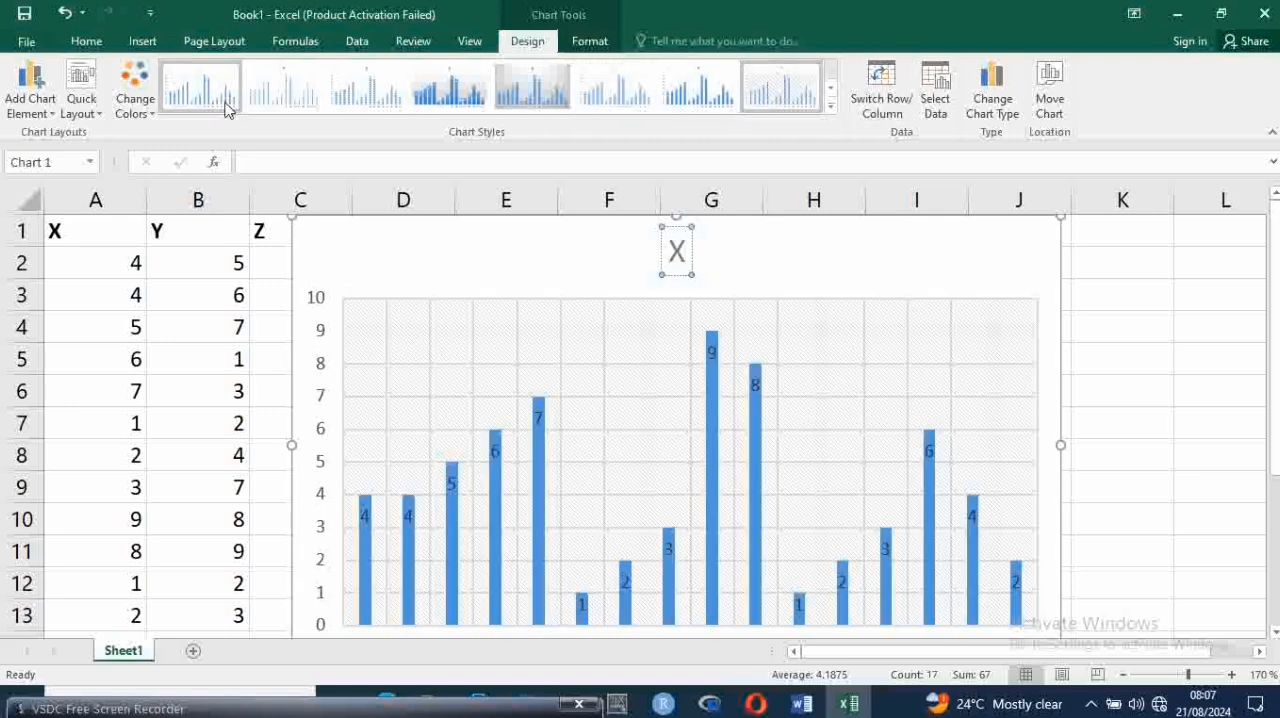
pyautogui.click(86, 40)
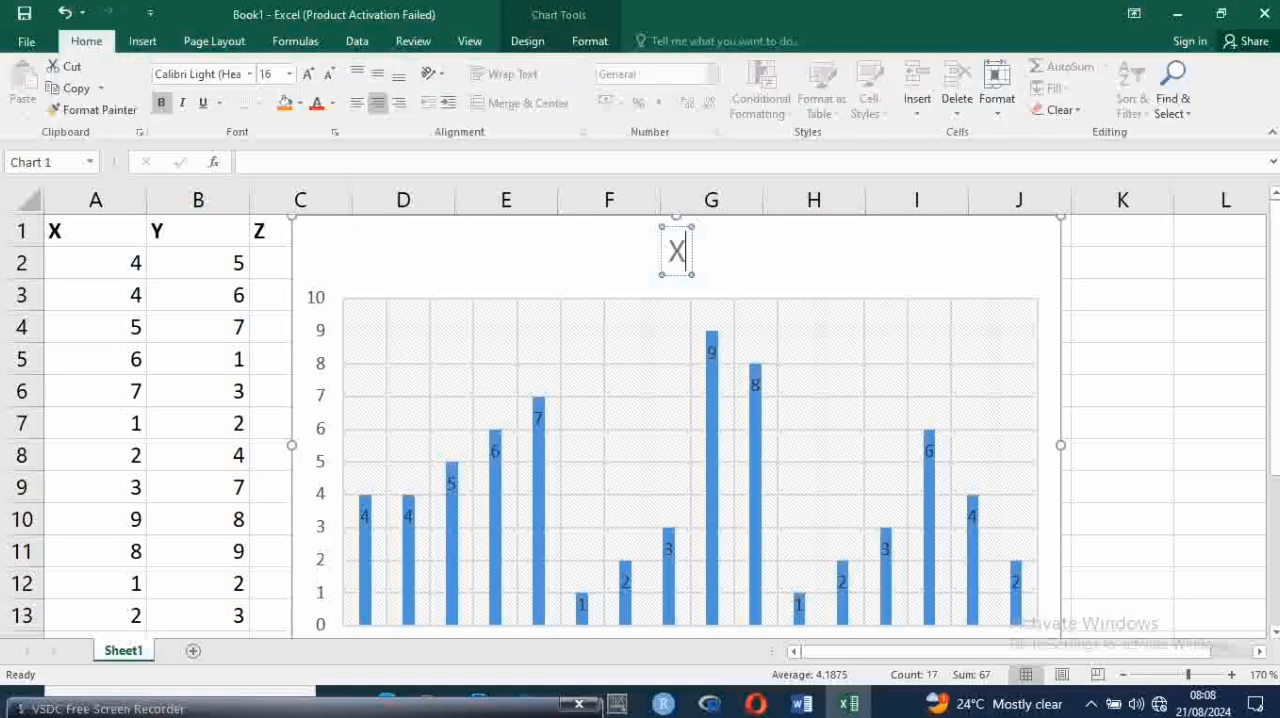
pyautogui.click(1189, 375)
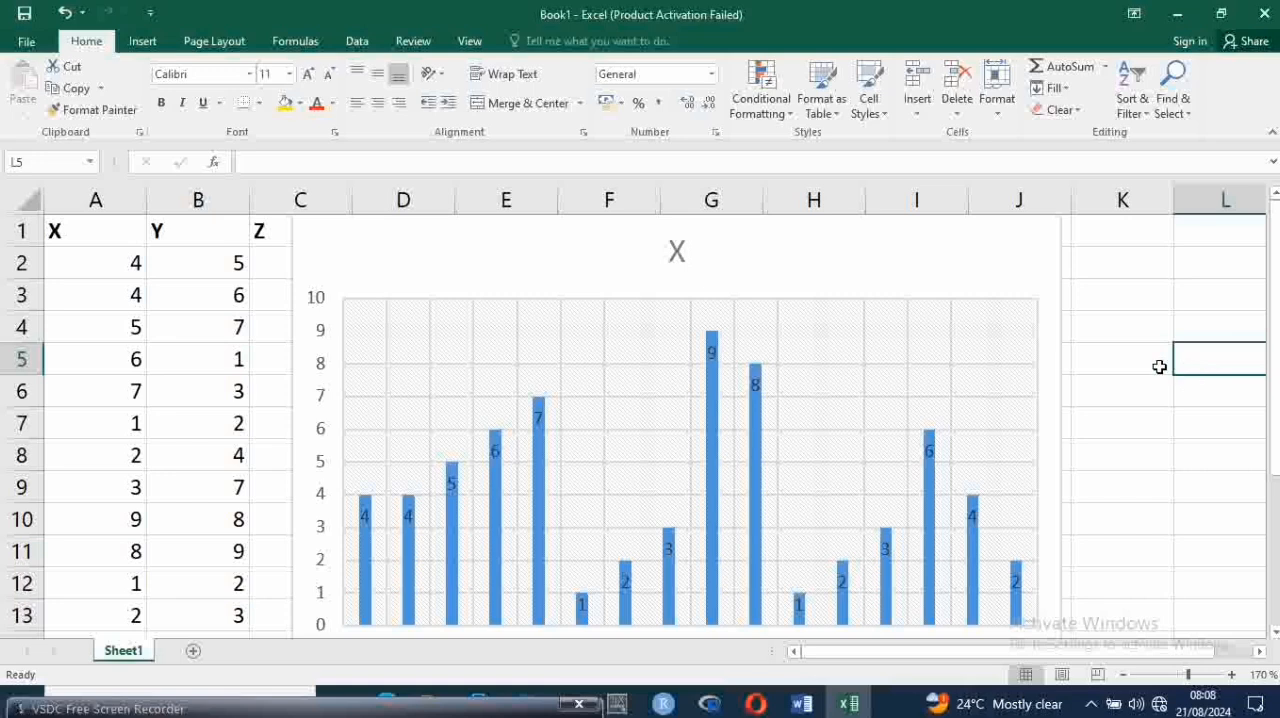
pyautogui.click(1127, 350)
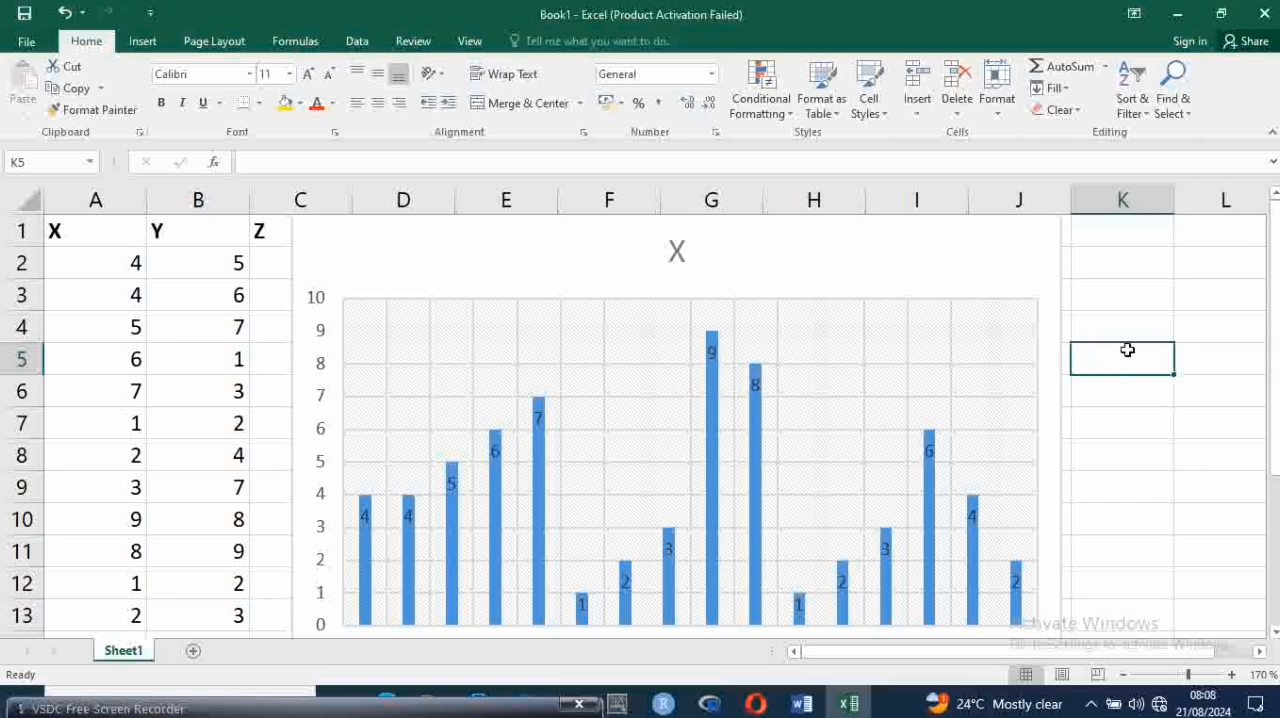
# Delete the X column chart from the sheet and switch to the STA104_083727 Word document
pyautogui.click(966, 279)
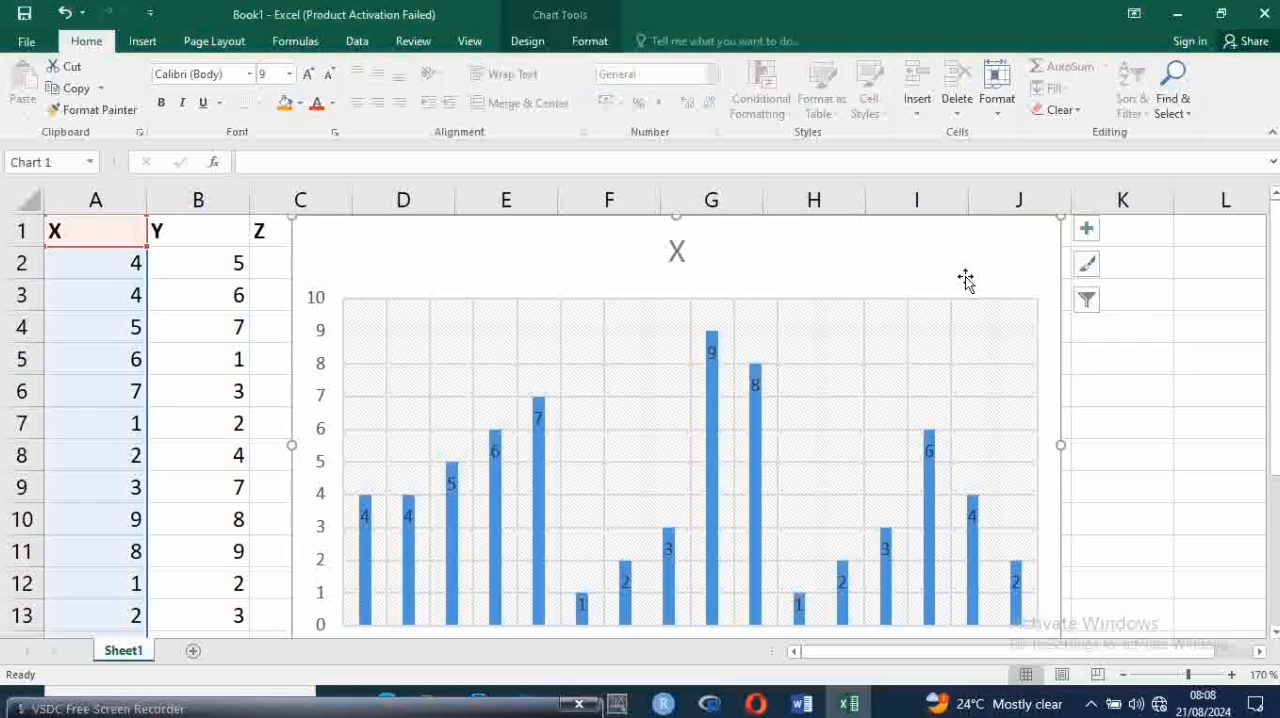
pyautogui.press('Delete')
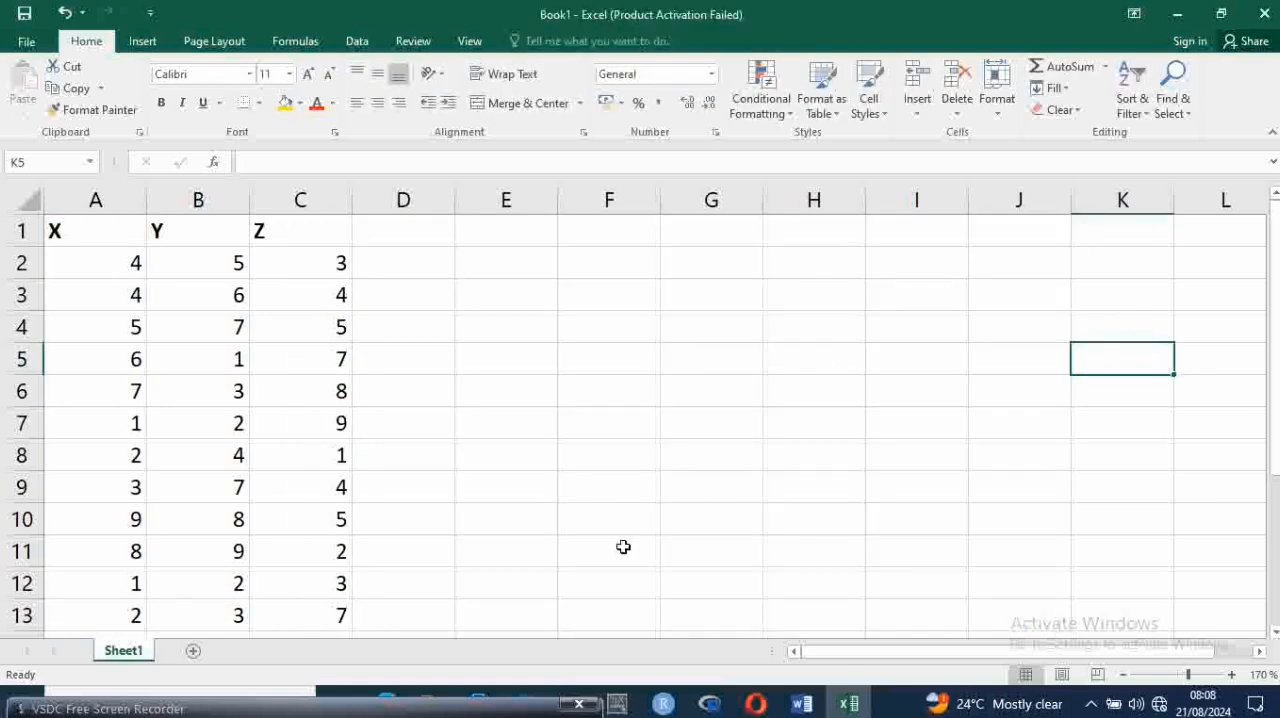
pyautogui.click(848, 704)
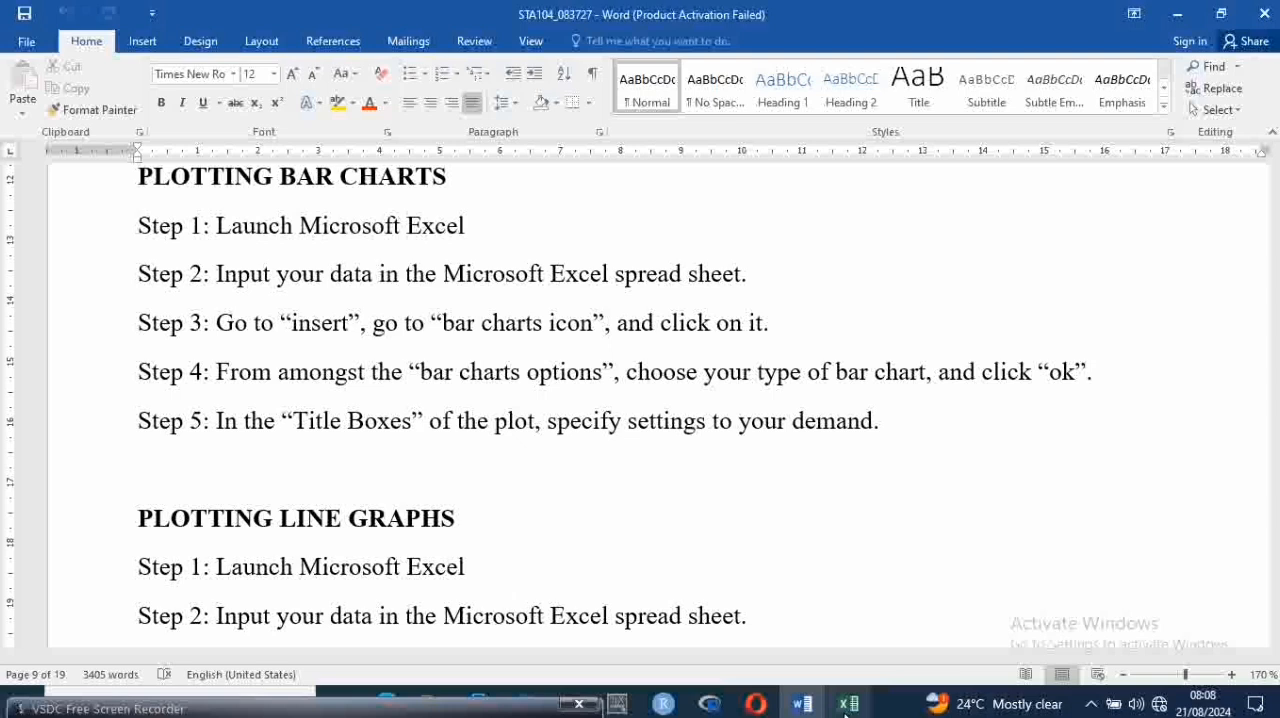
# Extend Step 2 under PLOTTING BAR CHARTS with ", and highlight the range of data for the bar chart." and save the document
pyautogui.press('Up')
pyautogui.press('Up')
pyautogui.press('Down')
pyautogui.press('Down')
pyautogui.press('Down')
pyautogui.press('Up')
pyautogui.press('Left')
pyautogui.press('Left')
pyautogui.press('Left')
pyautogui.press('Left')
pyautogui.press('Right')
pyautogui.press('Right')
pyautogui.press('Right')
pyautogui.press('Right')
pyautogui.press('Right')
pyautogui.press('Right')
pyautogui.press('Right')
pyautogui.press('Right')
pyautogui.press('Right')
pyautogui.press('Right')
pyautogui.press('Right')
pyautogui.press('Right')
pyautogui.press('Right')
pyautogui.press('Right')
pyautogui.press('Right')
pyautogui.press('Right')
pyautogui.press('Right')
pyautogui.press('Right')
pyautogui.press('Right')
pyautogui.press('Right')
pyautogui.press('Left')
pyautogui.press('Left')
pyautogui.press('Left')
pyautogui.press('Left')
pyautogui.press('Left')
pyautogui.press('Left')
pyautogui.press('Left')
pyautogui.press('Left')
pyautogui.press('Left')
pyautogui.press('Left')
pyautogui.press('Left')
pyautogui.press('Left')
pyautogui.press('Left')
pyautogui.press('Left')
pyautogui.press('Left')
pyautogui.press('Left')
pyautogui.press('Left')
pyautogui.press('Left')
pyautogui.press('Left')
pyautogui.press('Left')
pyautogui.press('Left')
pyautogui.press('Left')
pyautogui.press('Left')
pyautogui.press('Left')
pyautogui.press('Left')
pyautogui.press('Left')
pyautogui.press('Left')
pyautogui.press('Right')
pyautogui.press('Right')
pyautogui.press('Right')
pyautogui.press('BackSpace')
pyautogui.write(', and high')
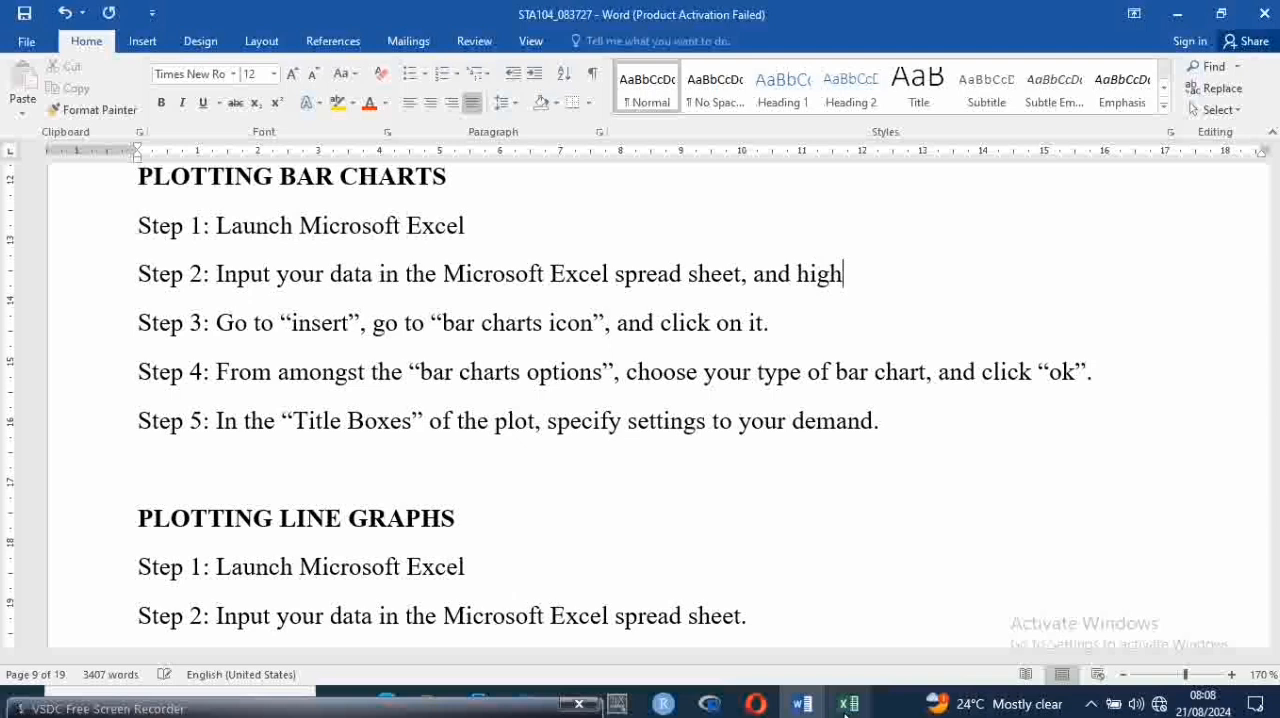
pyautogui.write('light the range of data for the bar cha')
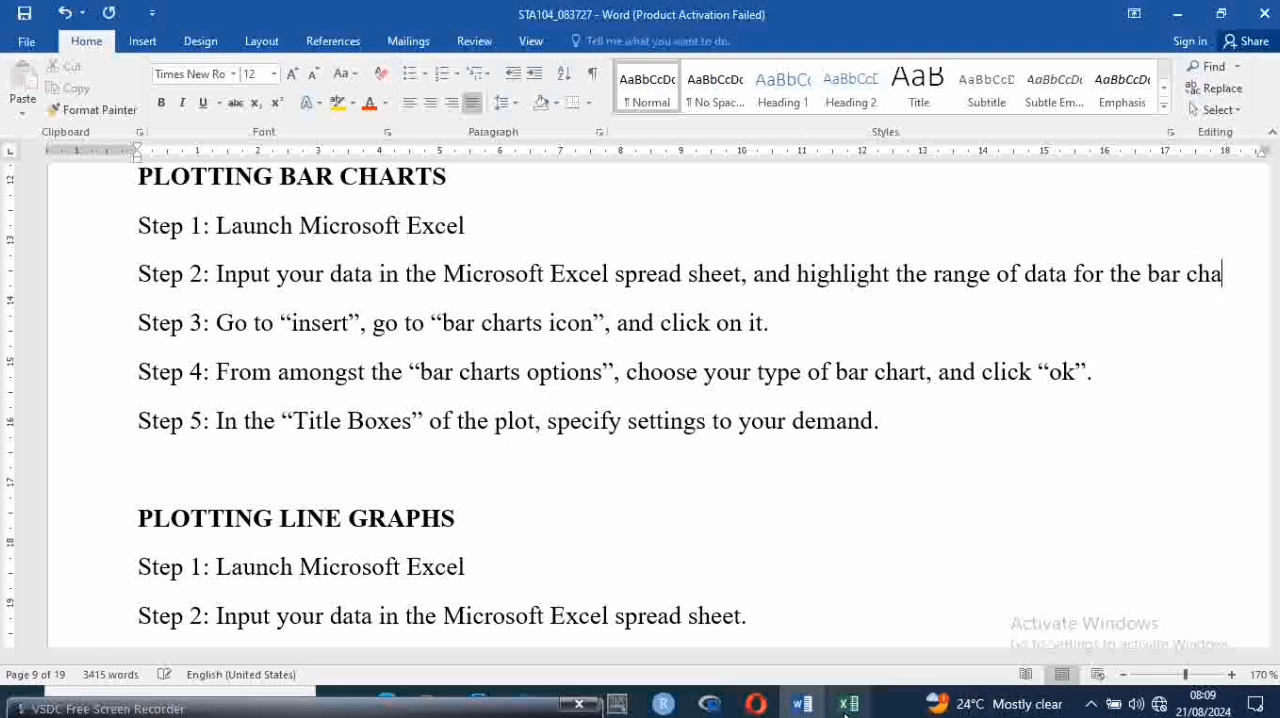
pyautogui.write('rt.')
pyautogui.hotkey('ctrl', 's')
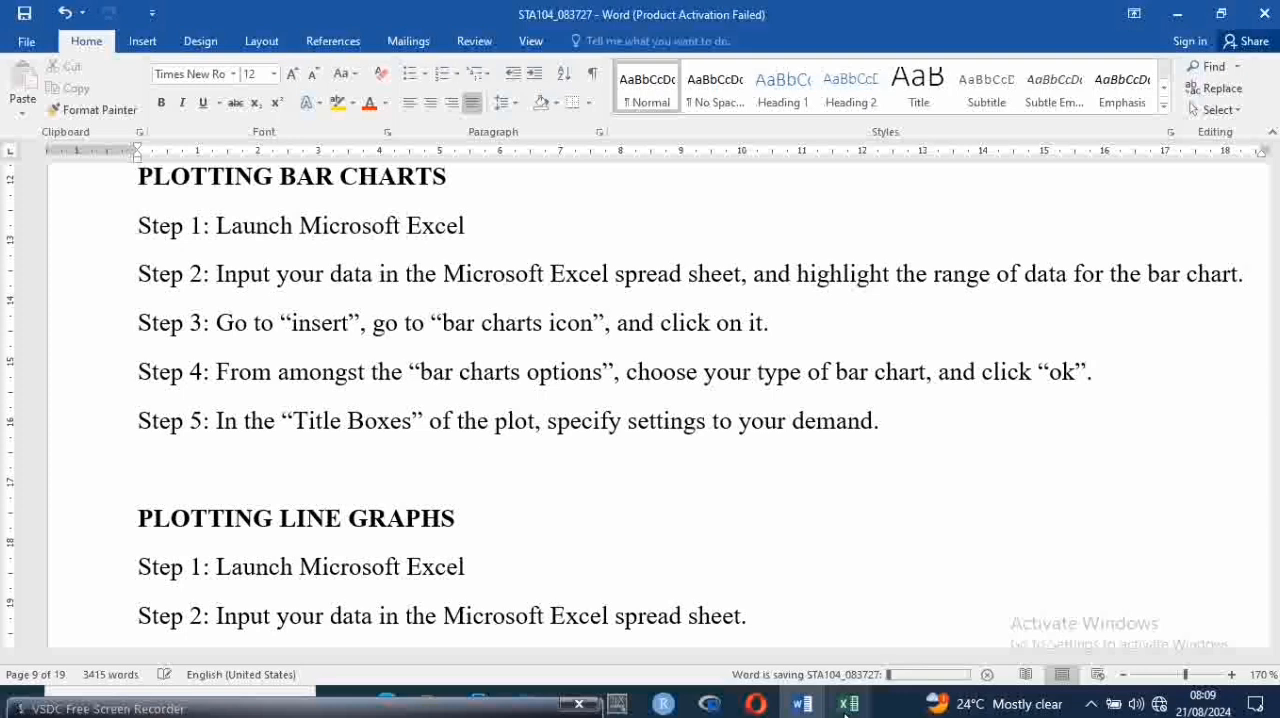
# Examine the five steps in the PLOTTING LINE GRAPHS section
pyautogui.press('Down')
pyautogui.press('Down')
pyautogui.press('Down')
pyautogui.press('Down')
pyautogui.press('Down')
pyautogui.press('Down')
pyautogui.press('Down')
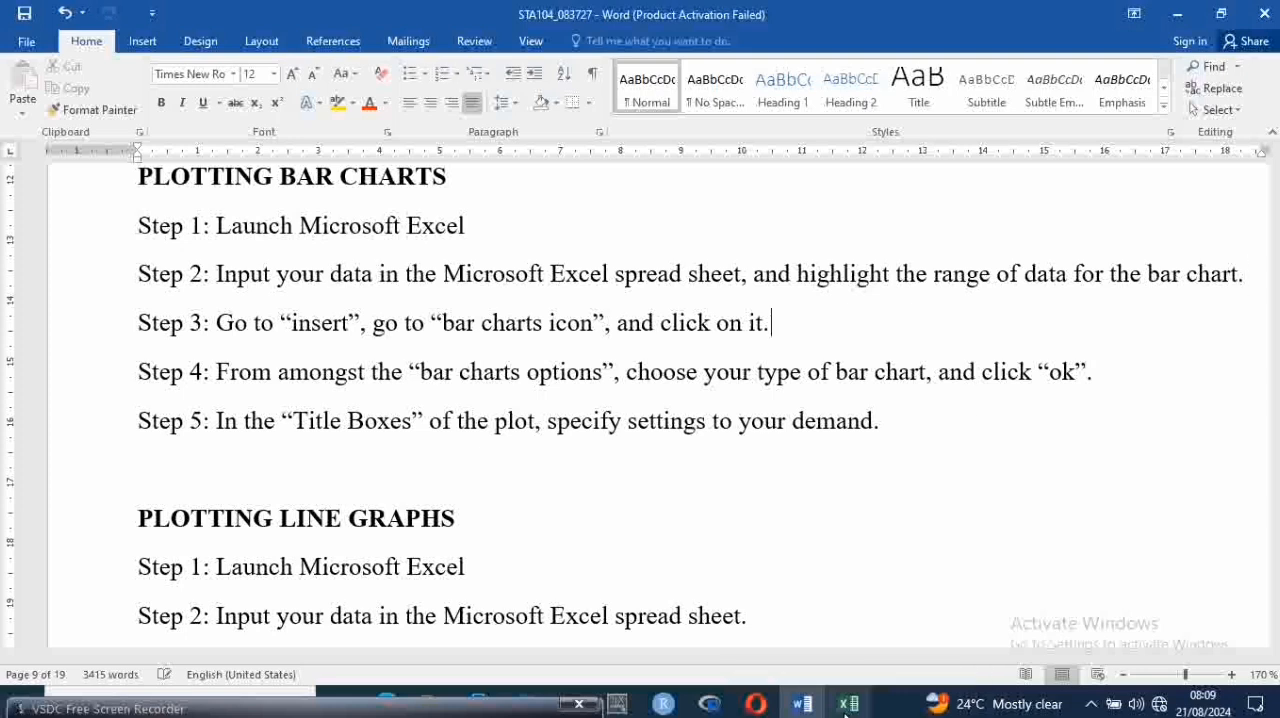
pyautogui.write('Step 3: Go to "insert", go to "line graphs icon", and click on it. Step 4: From amongst the "line graphs options", choose your type of line graph, and click "ok". Step 5: In the "Title Boxes" of the plot, specify settings to your demand.')
pyautogui.press('Down')
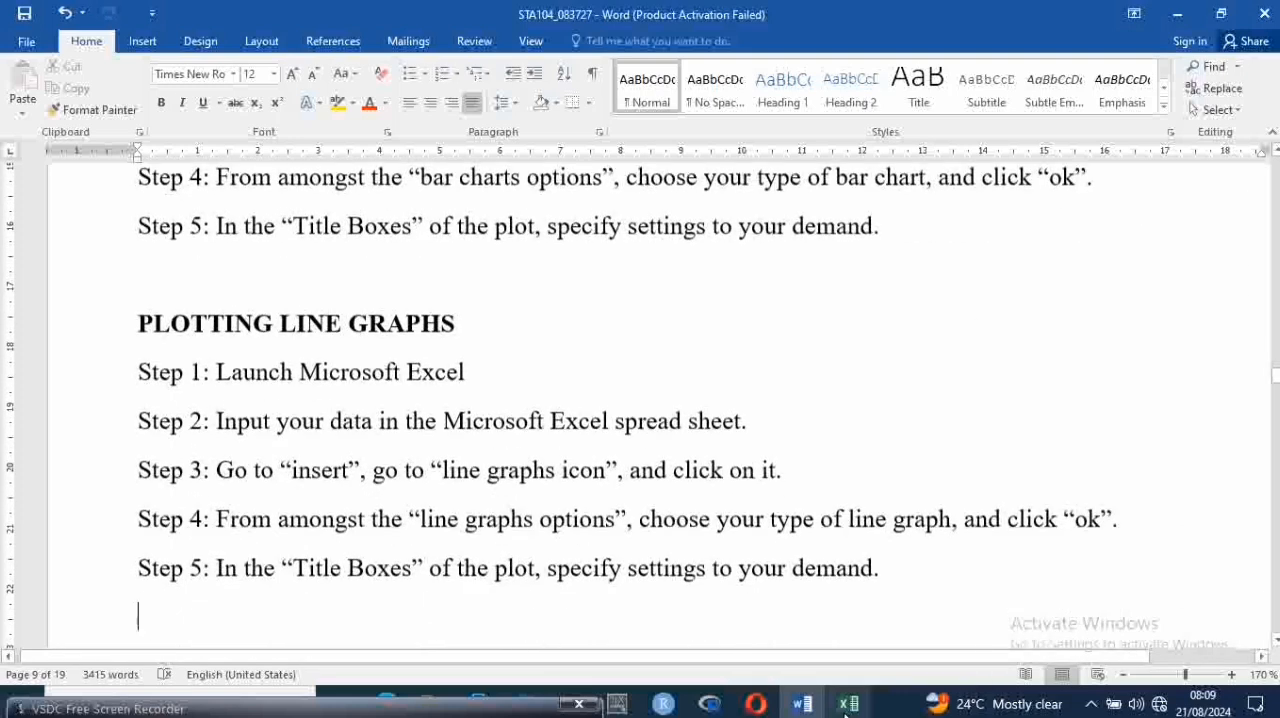
pyautogui.press('Up')
pyautogui.press('Up')
pyautogui.press('Up')
pyautogui.press('Up')
pyautogui.press('Down')
pyautogui.press('Down')
pyautogui.press('End')
pyautogui.press('Down')
pyautogui.press('Down')
pyautogui.press('Down')
pyautogui.press('Up')
pyautogui.press('Up')
pyautogui.press('Up')
pyautogui.press('Up')
pyautogui.press('Up')
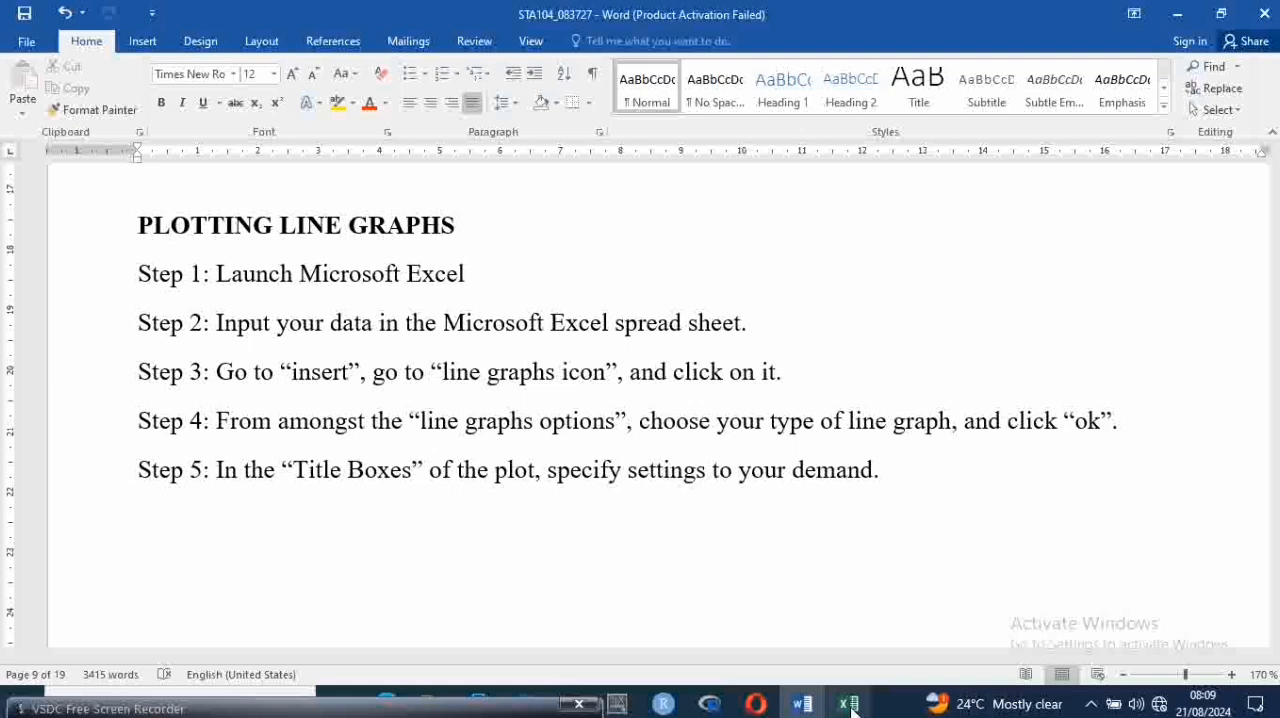
# Copy the phrase ", and highlight the range of data for the bar chart" from Step 2 of PLOTTING BAR CHARTS
pyautogui.press('Up')
pyautogui.press('Up')
pyautogui.press('Up')
pyautogui.press('Up')
pyautogui.press('Up')
pyautogui.press('Up')
pyautogui.press('Up')
pyautogui.press('Up')
pyautogui.press('Up')
pyautogui.press('Up')
pyautogui.press('Up')
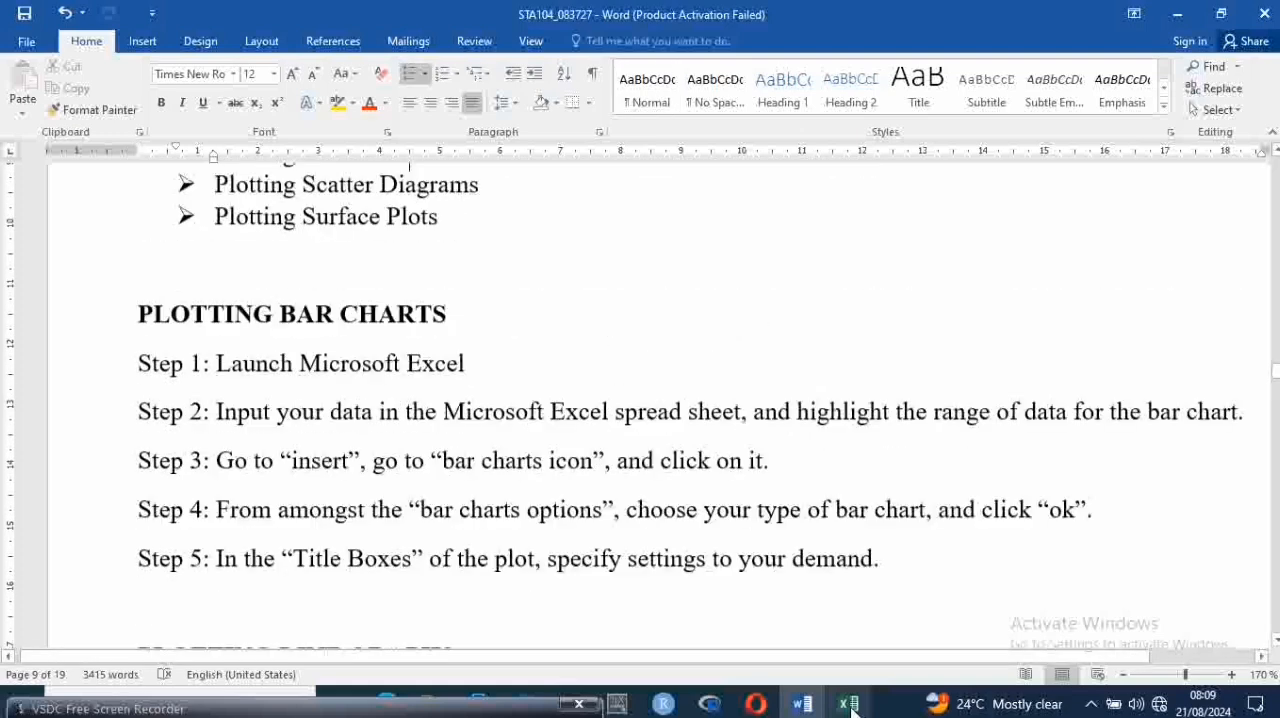
pyautogui.press('Down')
pyautogui.press('Down')
pyautogui.press('Down')
pyautogui.press('Down')
pyautogui.press('Right')
pyautogui.press('Up')
pyautogui.press('Up')
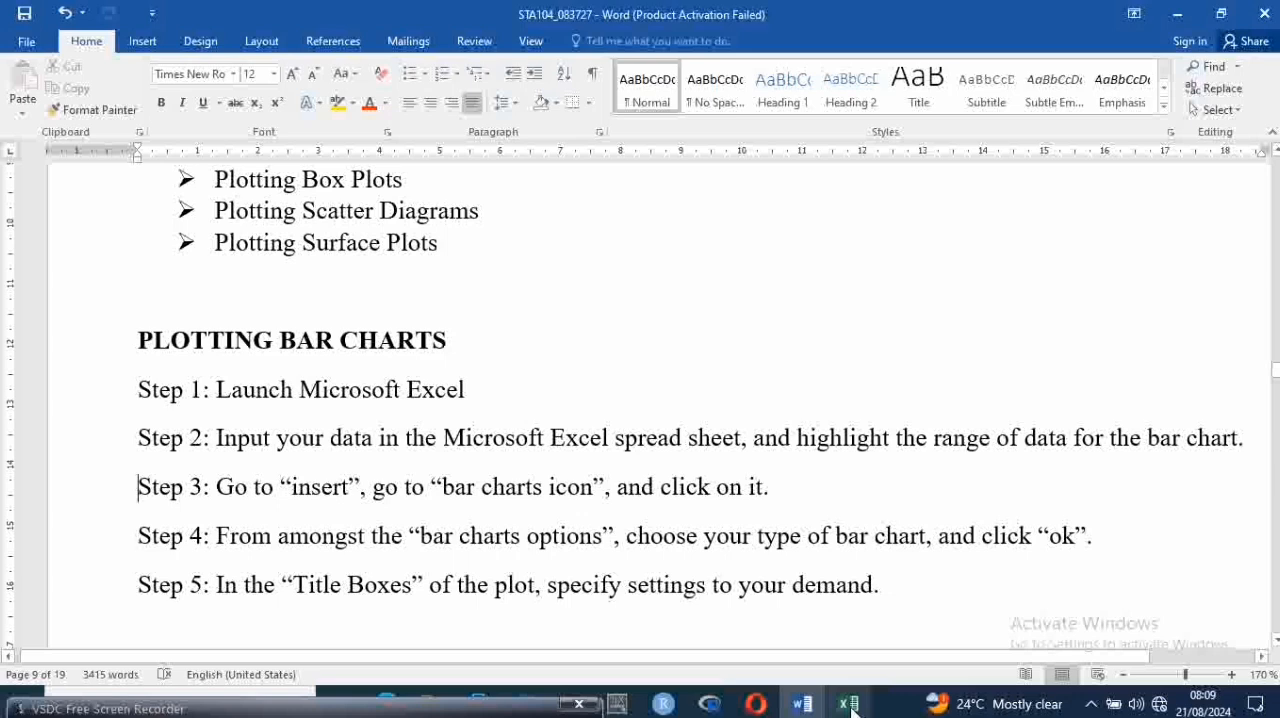
pyautogui.press('Up')
pyautogui.click(744, 440)
pyautogui.hotkey('shift', 'Right')
pyautogui.hotkey('shift', 'Right')
pyautogui.hotkey('shift', 'Right')
pyautogui.hotkey('shift', 'Right')
pyautogui.hotkey('shift', 'Right')
pyautogui.hotkey('shift', 'Right')
pyautogui.hotkey('shift', 'Right')
pyautogui.hotkey('shift', 'Right')
pyautogui.hotkey('shift', 'Right')
pyautogui.hotkey('shift', 'Right')
pyautogui.hotkey('shift', 'Right')
pyautogui.hotkey('shift', 'Right')
pyautogui.hotkey('shift', 'Right')
pyautogui.hotkey('shift', 'Right')
pyautogui.hotkey('shift', 'Right')
pyautogui.hotkey('shift', 'Right')
pyautogui.hotkey('shift', 'Right')
pyautogui.hotkey('shift', 'Right')
pyautogui.hotkey('shift', 'Right')
pyautogui.hotkey('shift', 'Right')
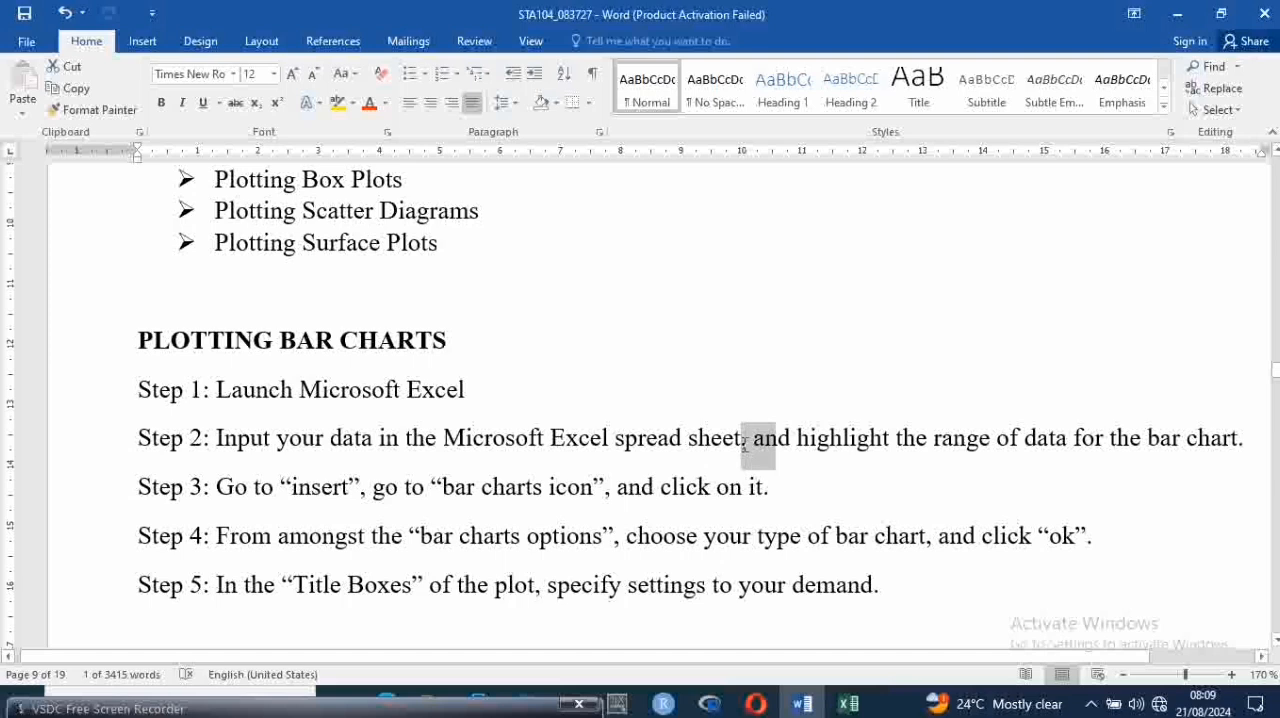
pyautogui.hotkey('shift', 'Right')
pyautogui.hotkey('shift', 'Right')
pyautogui.hotkey('shift', 'Right')
pyautogui.hotkey('shift', 'Right')
pyautogui.hotkey('shift', 'Right')
pyautogui.hotkey('shift', 'Right')
pyautogui.hotkey('shift', 'Right')
pyautogui.hotkey('shift', 'Right')
pyautogui.hotkey('shift', 'Right')
pyautogui.hotkey('shift', 'Right')
pyautogui.hotkey('shift', 'Right')
pyautogui.hotkey('shift', 'Right')
pyautogui.hotkey('shift', 'Right')
pyautogui.hotkey('shift', 'Right')
pyautogui.hotkey('shift', 'Right')
pyautogui.hotkey('shift', 'Right')
pyautogui.hotkey('shift', 'Right')
pyautogui.hotkey('shift', 'Right')
pyautogui.hotkey('ctrl', 'c')
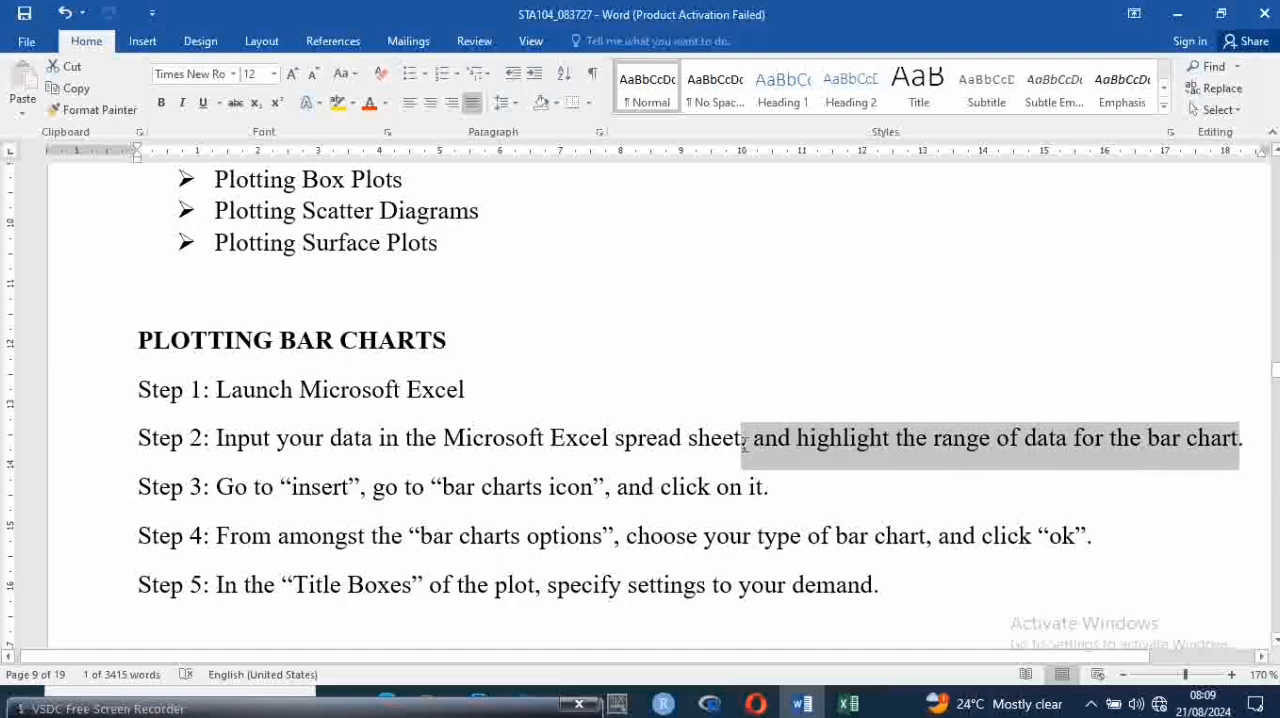
pyautogui.press('Down')
pyautogui.press('Down')
pyautogui.press('Down')
pyautogui.press('Down')
pyautogui.press('Down')
pyautogui.press('Down')
pyautogui.press('Down')
pyautogui.press('Down')
pyautogui.press('Down')
pyautogui.press('Down')
pyautogui.press('Down')
pyautogui.press('Down')
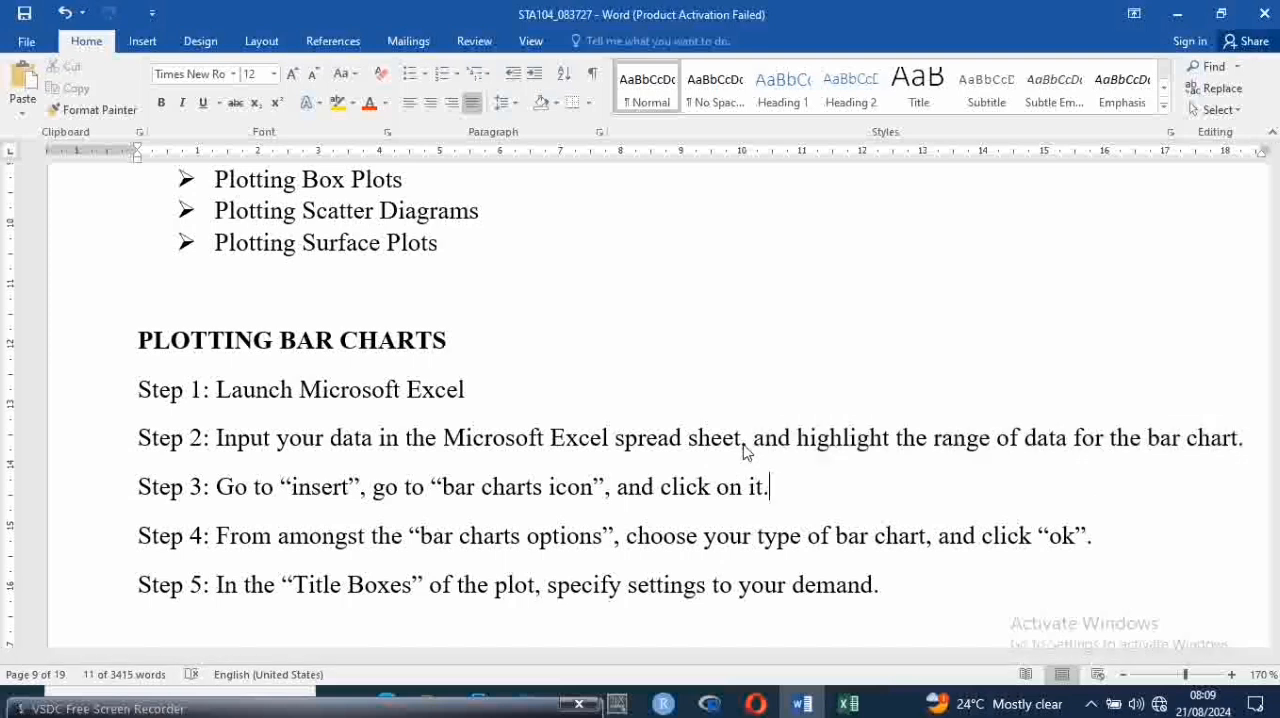
# Paste the copied phrase after "spread sheet" in Step 2 of PLOTTING LINE GRAPHS
pyautogui.press('Up')
pyautogui.press('Up')
pyautogui.press('Up')
pyautogui.press('Up')
pyautogui.press('Up')
pyautogui.press('Up')
pyautogui.press('Left')
pyautogui.press('Down')
pyautogui.press('End')
pyautogui.press('Up')
pyautogui.press('BackSpace')
pyautogui.press('BackSpace')
pyautogui.write(',')
pyautogui.hotkey('ctrl', 'v')
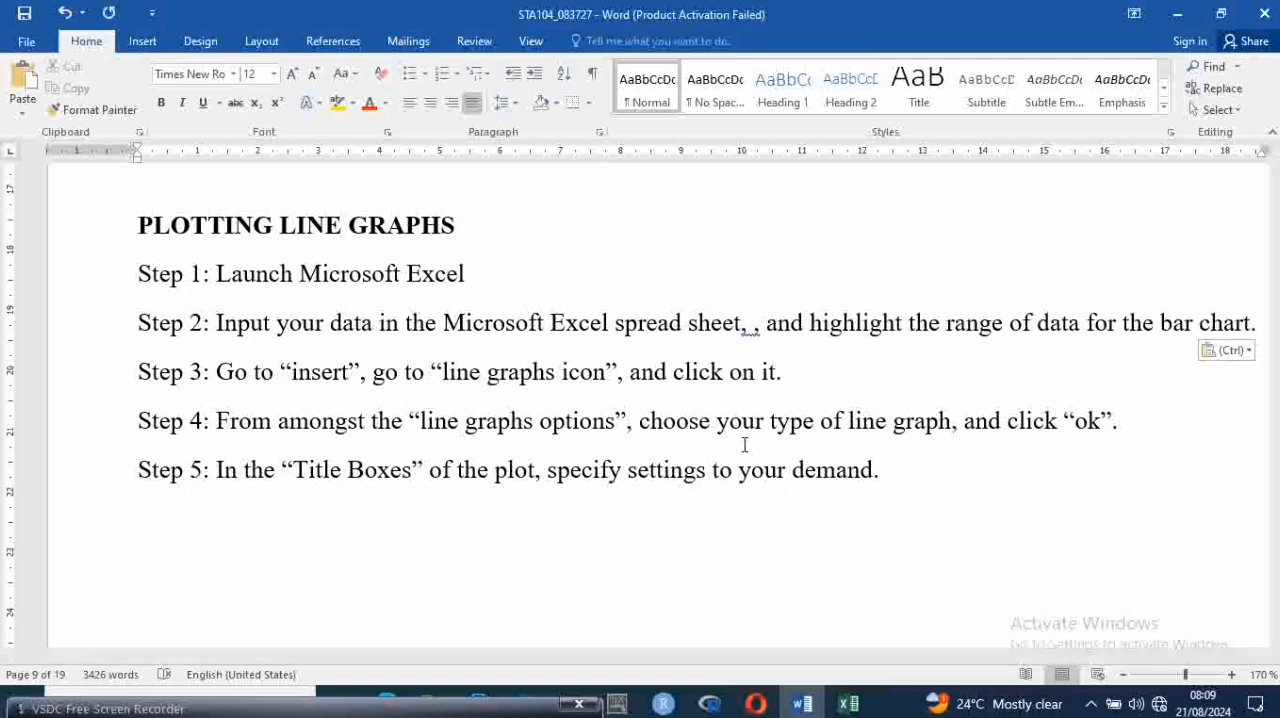
# Remove the duplicate comma after "spread sheet" in Step 2 of PLOTTING LINE GRAPHS
pyautogui.press('Left')
pyautogui.press('Left')
pyautogui.press('Left')
pyautogui.press('Left')
pyautogui.press('Left')
pyautogui.press('Left')
pyautogui.press('Left')
pyautogui.press('Left')
pyautogui.press('Left')
pyautogui.press('Left')
pyautogui.press('Left')
pyautogui.press('Left')
pyautogui.press('Left')
pyautogui.press('Left')
pyautogui.press('Left')
pyautogui.hotkey('ctrl', 'Left')
pyautogui.hotkey('ctrl', 'Left')
pyautogui.press('BackSpace')
pyautogui.press('BackSpace')
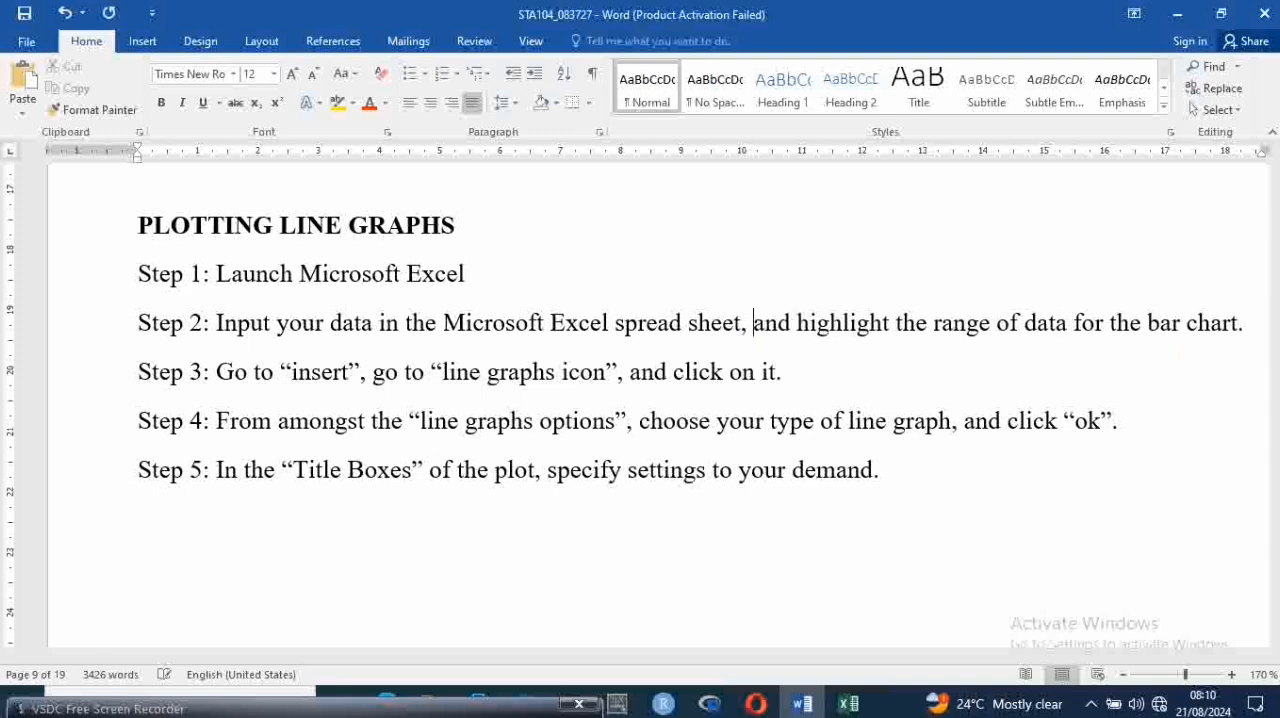
# Replace "bar chart" with "line graph" in Step 2 of PLOTTING LINE GRAPHS and save the document
pyautogui.press('Right')
pyautogui.press('Right')
pyautogui.press('Right')
pyautogui.press('Right')
pyautogui.press('Right')
pyautogui.press('Right')
pyautogui.press('Right')
pyautogui.press('Right')
pyautogui.press('Right')
pyautogui.press('Right')
pyautogui.press('Right')
pyautogui.press('Right')
pyautogui.press('Right')
pyautogui.press('Right')
pyautogui.press('Right')
pyautogui.press('Right')
pyautogui.press('Left')
pyautogui.press('Delete')
pyautogui.press('Delete')
pyautogui.press('Delete')
pyautogui.press('Delete')
pyautogui.press('Delete')
pyautogui.press('Delete')
pyautogui.press('Delete')
pyautogui.press('Delete')
pyautogui.press('Delete')
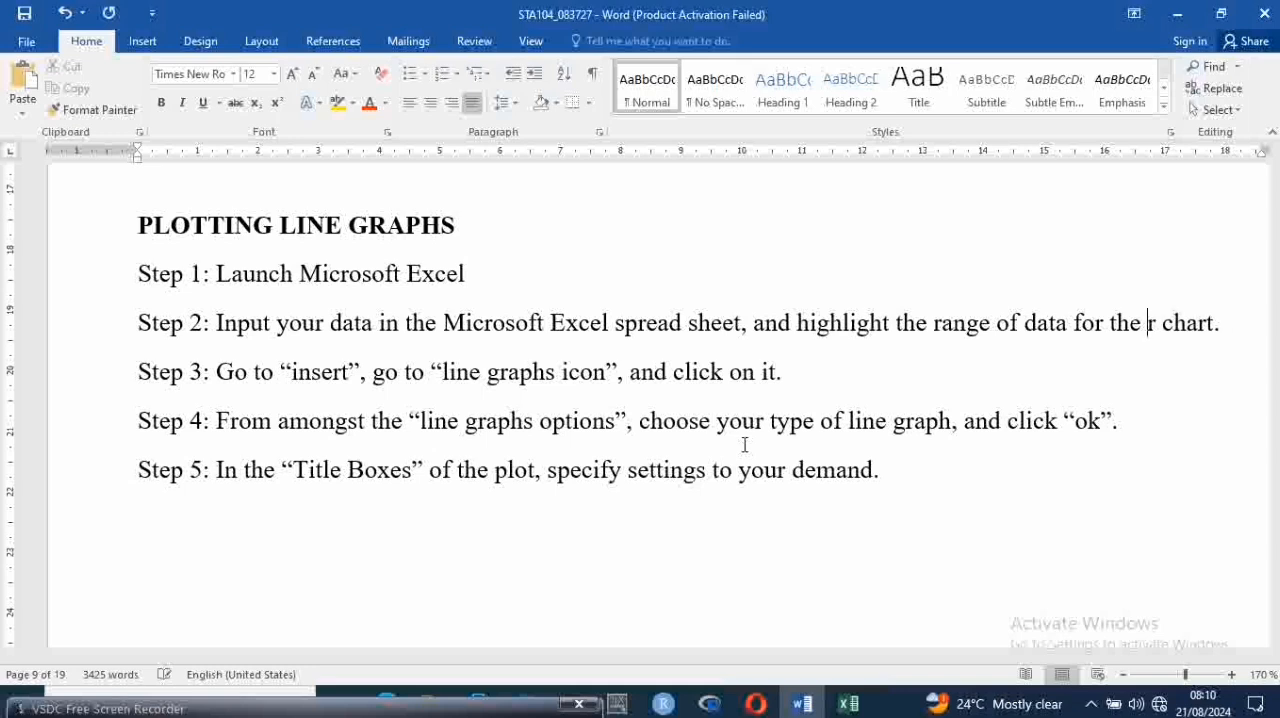
pyautogui.write('line grap')
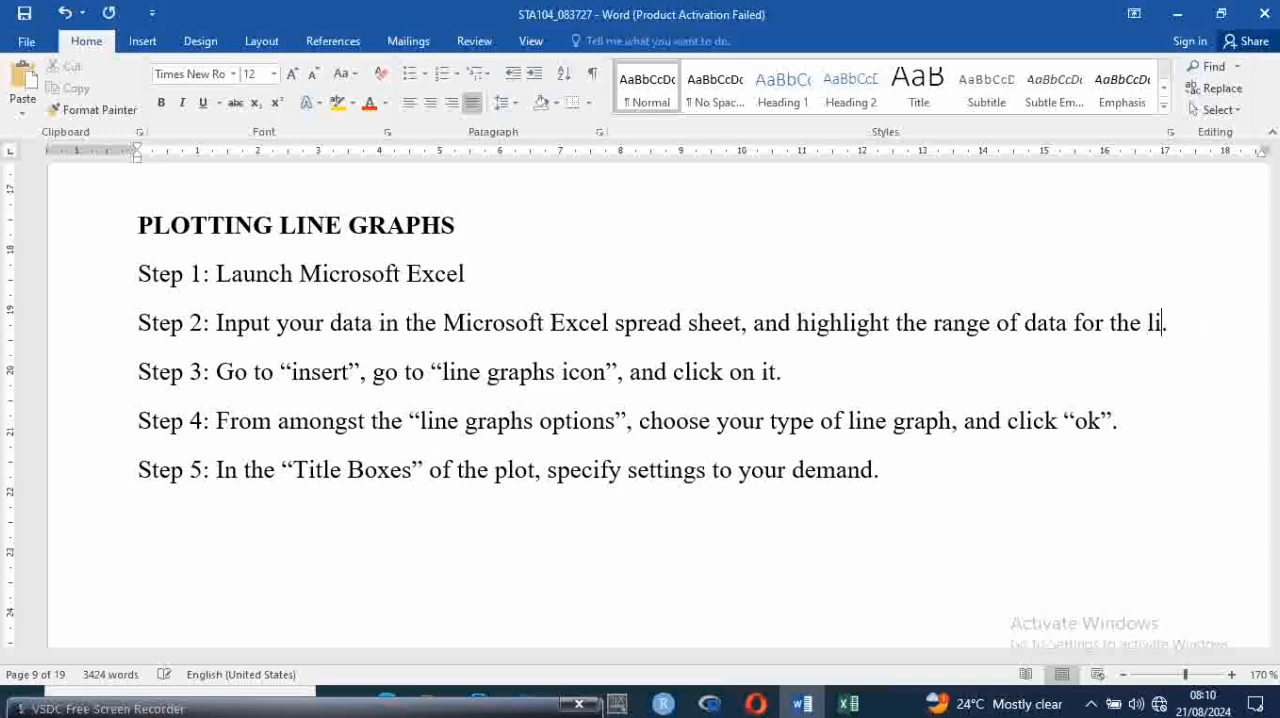
pyautogui.write('h')
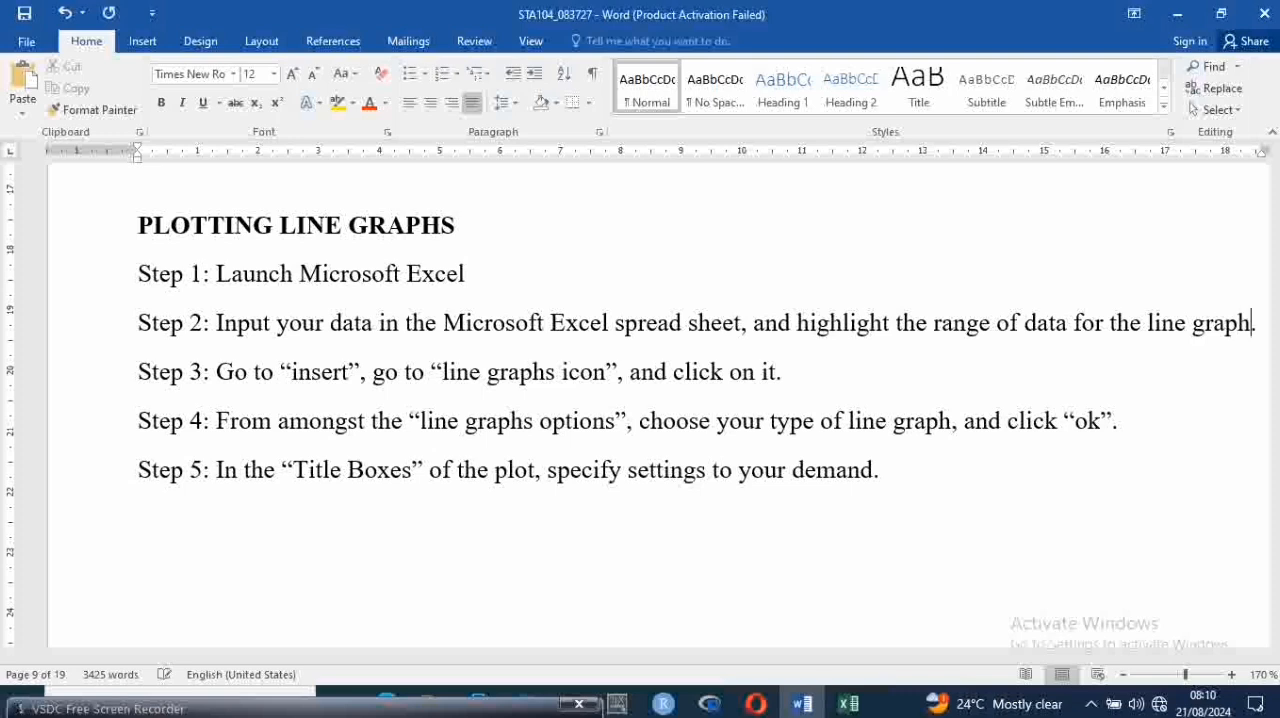
pyautogui.hotkey('ctrl', 's')
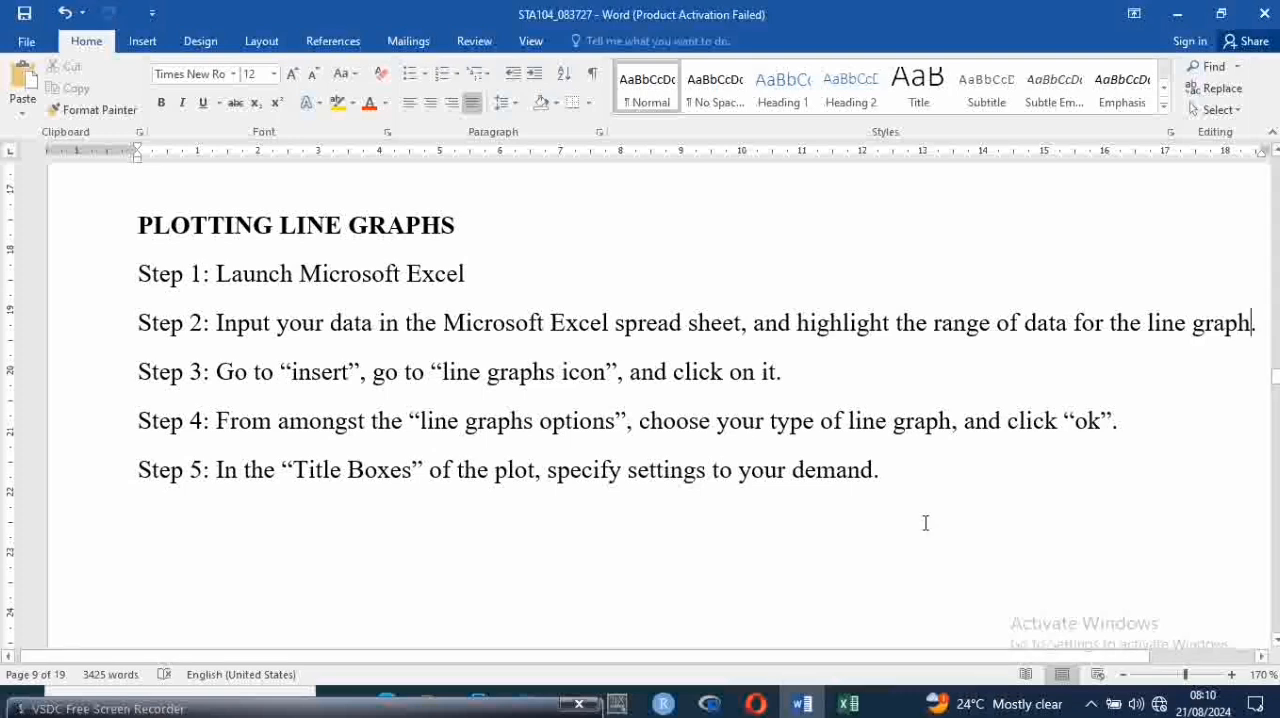
# Switch to the Excel workbook and select the Z column data with its header, C1:C17
pyautogui.moveTo(849, 706)
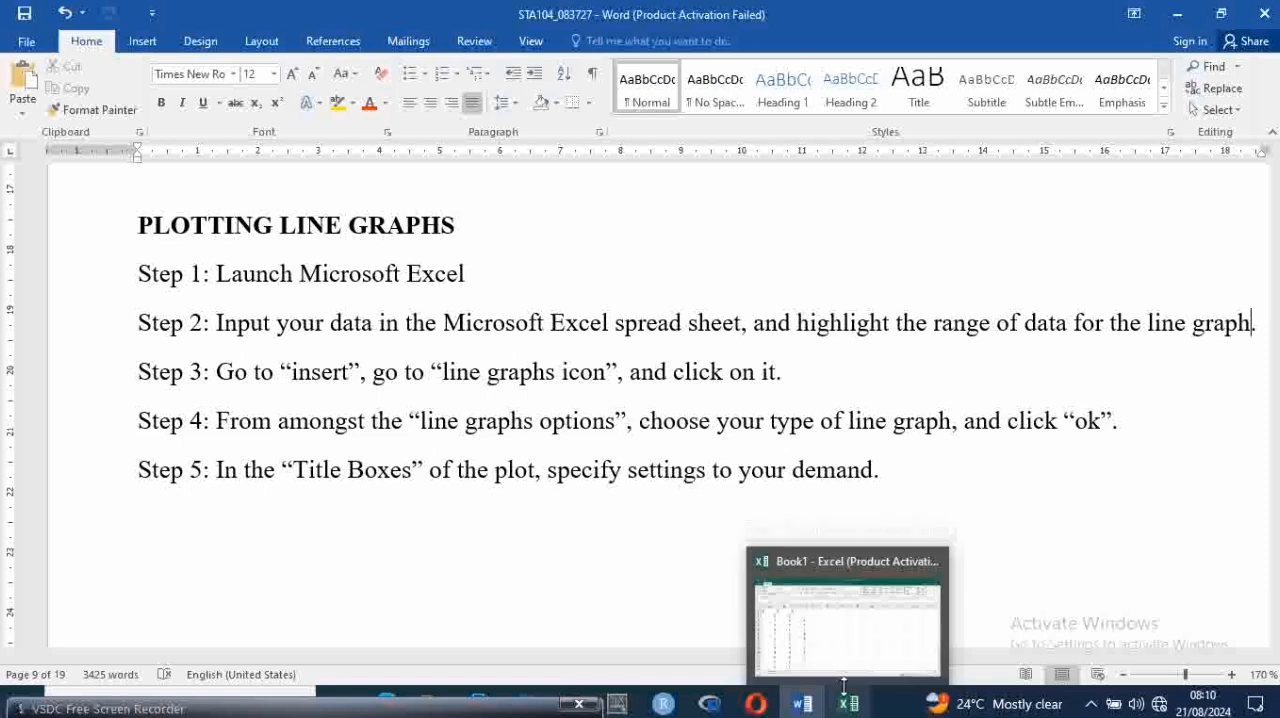
pyautogui.click(823, 646)
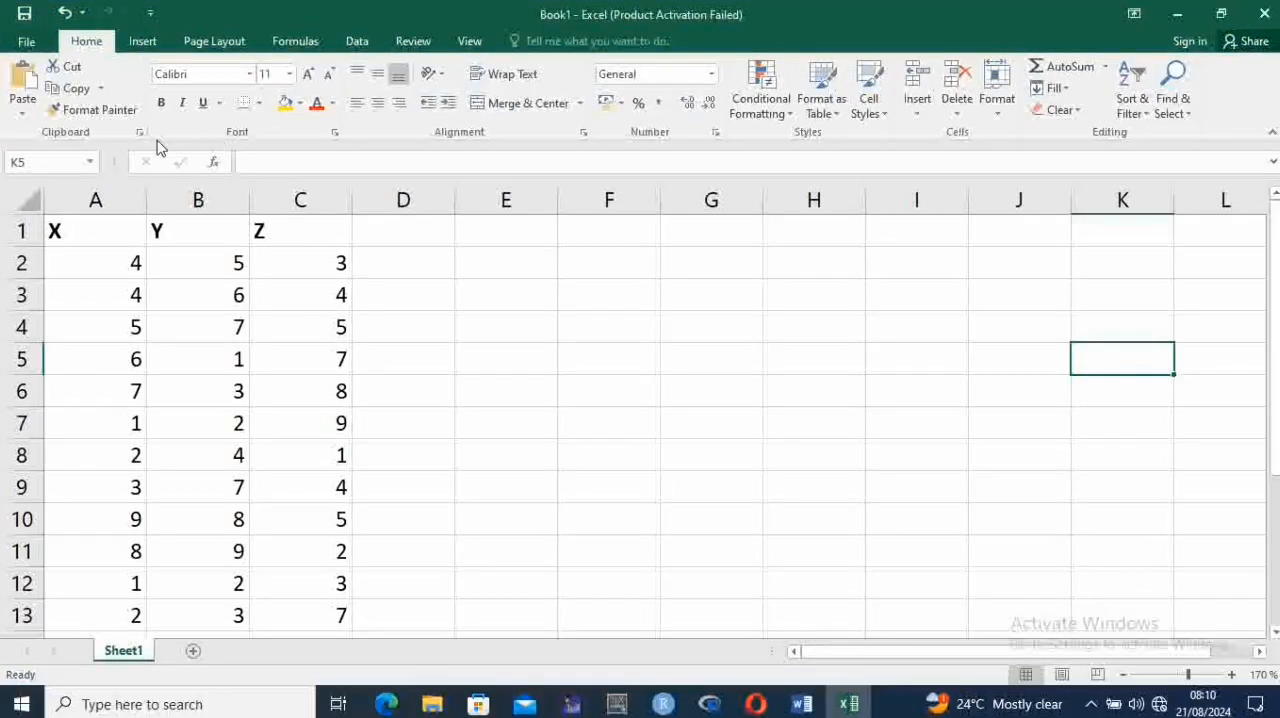
pyautogui.click(299, 237)
pyautogui.hotkey('shift', 'Down')
pyautogui.hotkey('shift', 'Down')
pyautogui.hotkey('shift', 'Down')
pyautogui.hotkey('shift', 'Down')
pyautogui.hotkey('shift', 'Down')
pyautogui.hotkey('shift', 'Down')
pyautogui.hotkey('shift', 'Down')
pyautogui.hotkey('shift', 'Down')
pyautogui.hotkey('shift', 'Down')
pyautogui.hotkey('shift', 'Down')
pyautogui.hotkey('shift', 'Down')
pyautogui.hotkey('shift', 'Down')
pyautogui.hotkey('shift', 'Down')
pyautogui.hotkey('shift', 'Down')
pyautogui.hotkey('shift', 'Down')
pyautogui.hotkey('shift', 'Down')
pyautogui.hotkey('shift', 'Down')
pyautogui.hotkey('shift', 'Down')
pyautogui.hotkey('shift', 'Down')
pyautogui.hotkey('shift', 'Down')
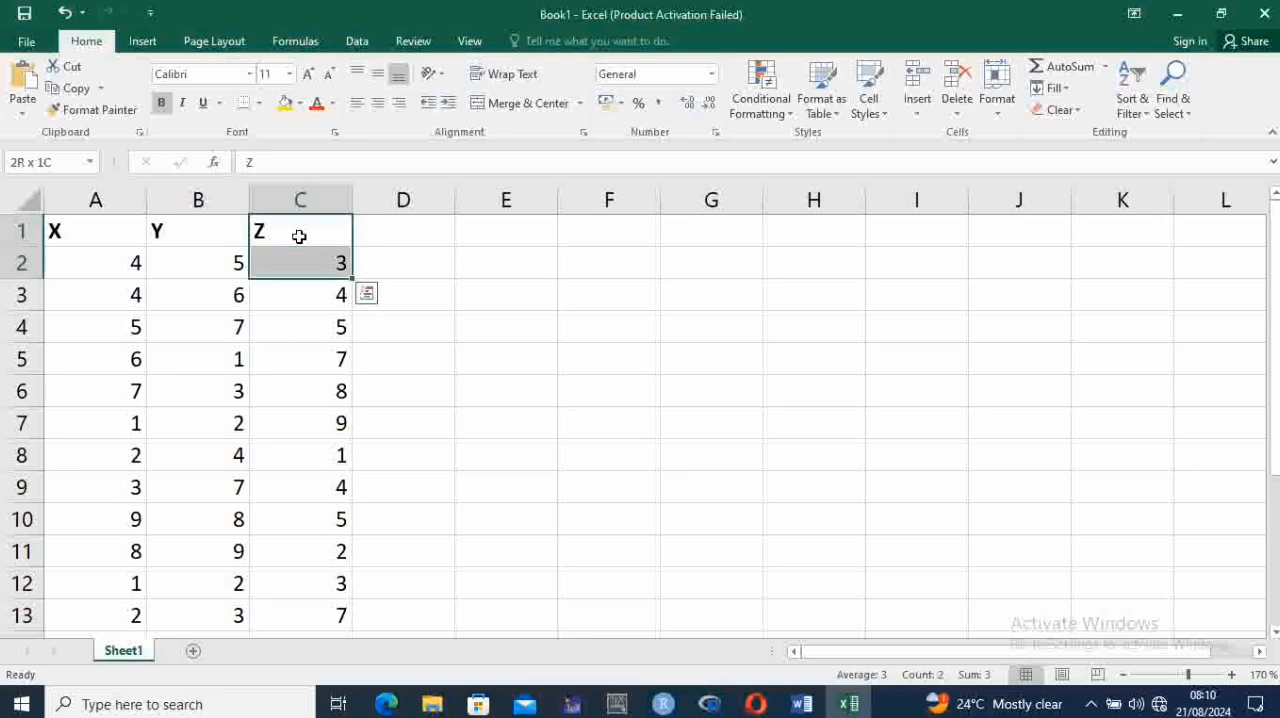
pyautogui.hotkey('shift', 'Up')
pyautogui.hotkey('shift', 'Up')
pyautogui.hotkey('shift', 'Up')
pyautogui.hotkey('shift', 'Up')
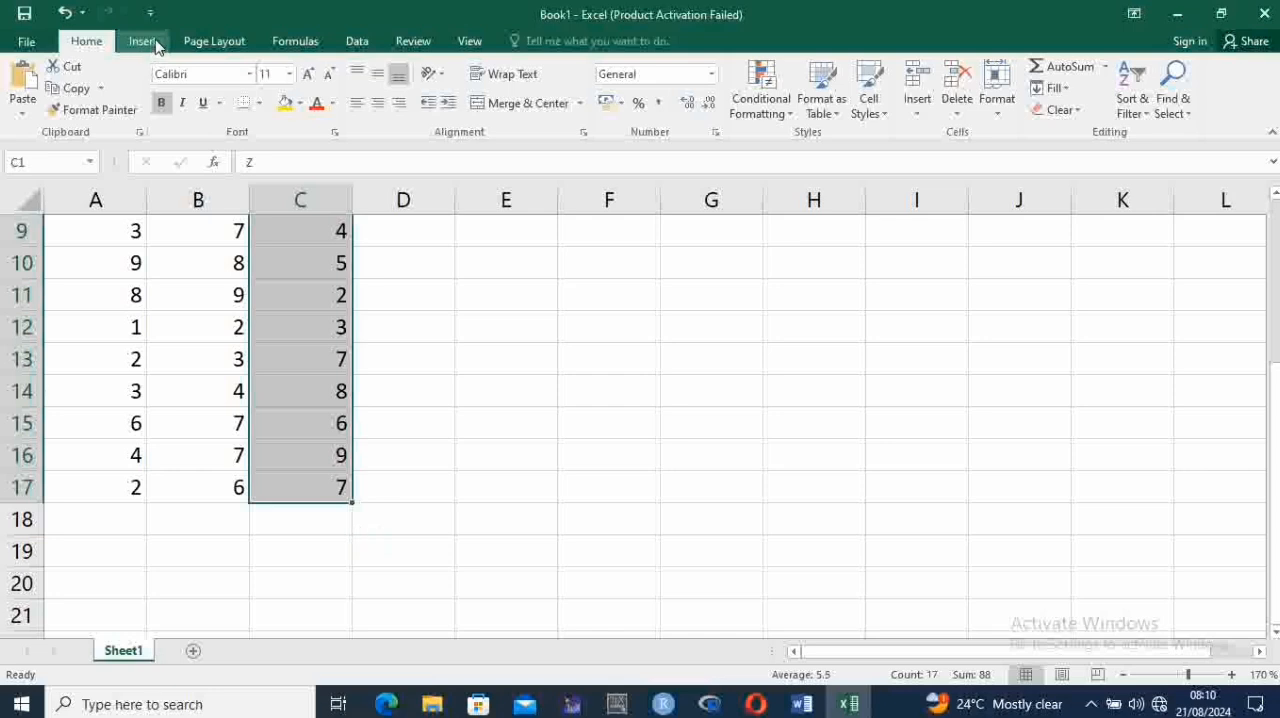
# Insert a basic 2-D Line chart from the selected Z data
pyautogui.click(145, 41)
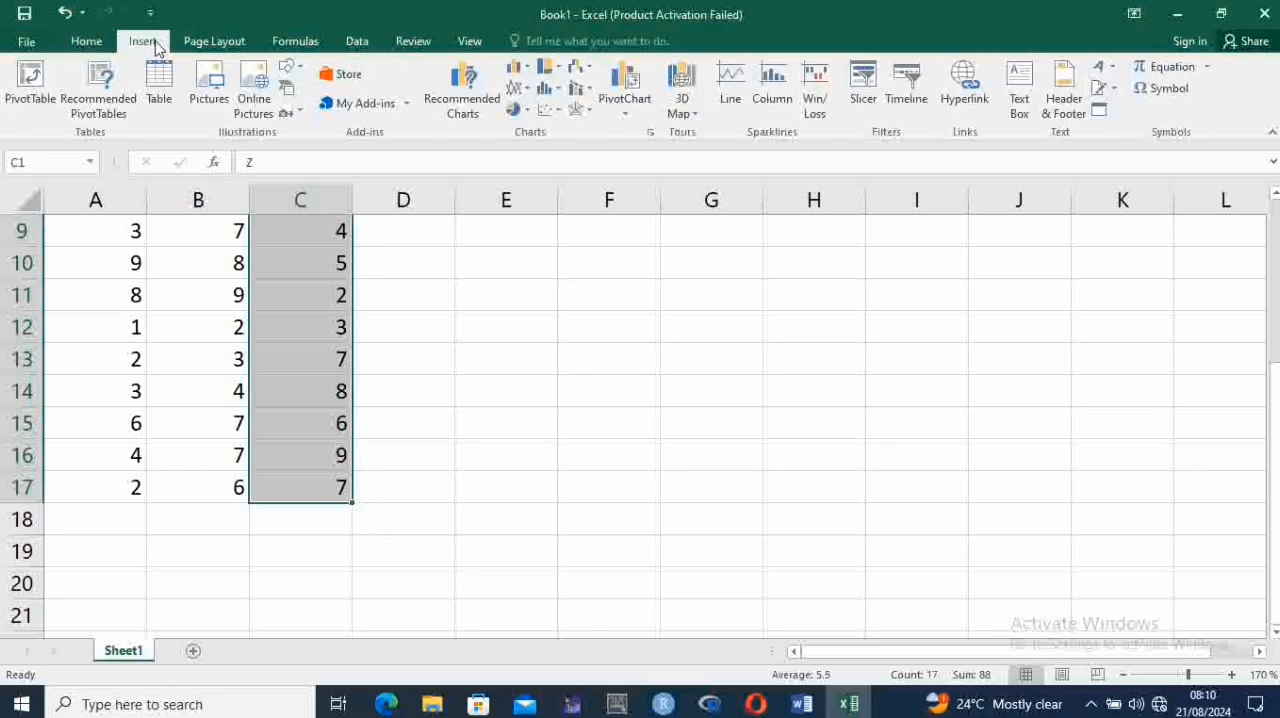
pyautogui.click(527, 99)
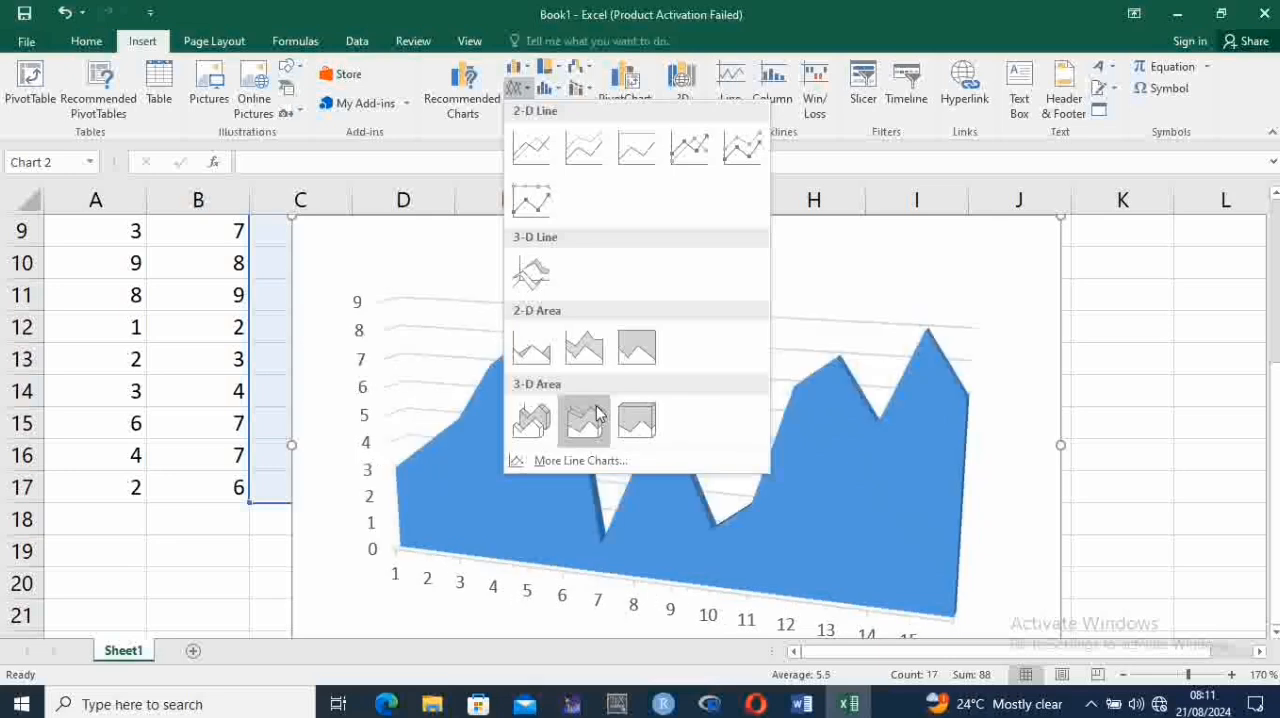
pyautogui.click(540, 155)
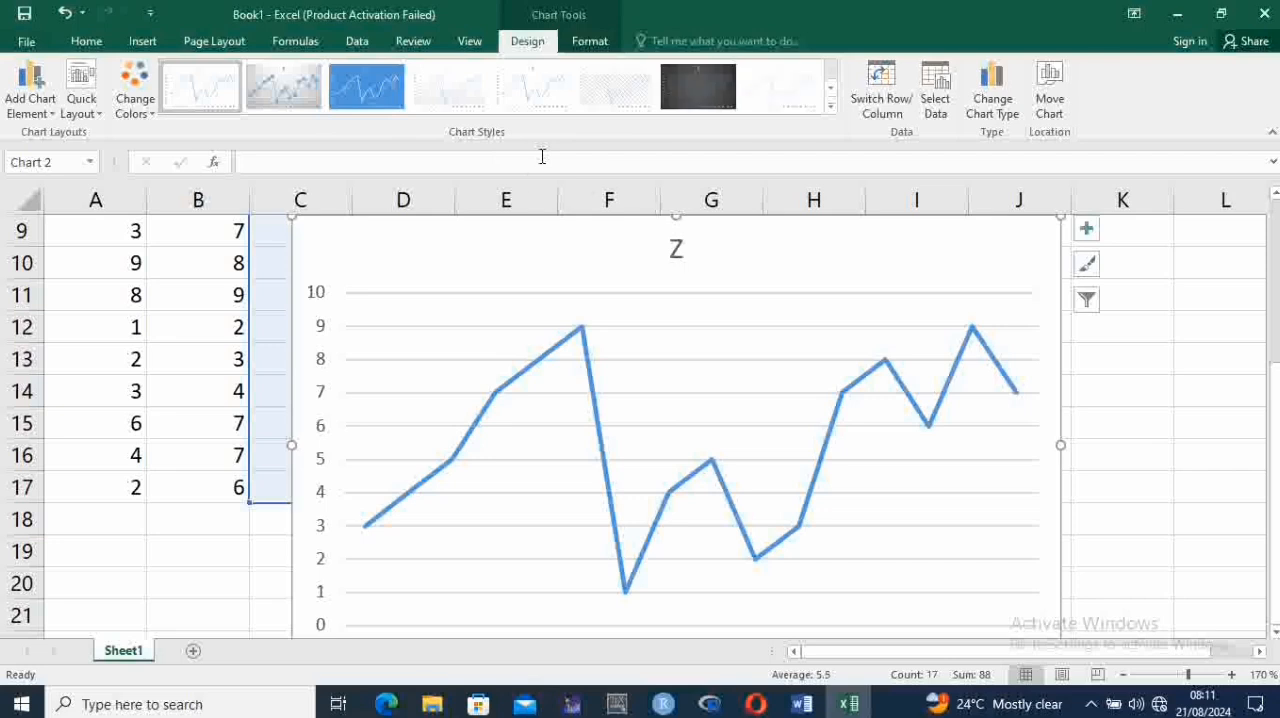
pyautogui.click(677, 250)
pyautogui.click(752, 291)
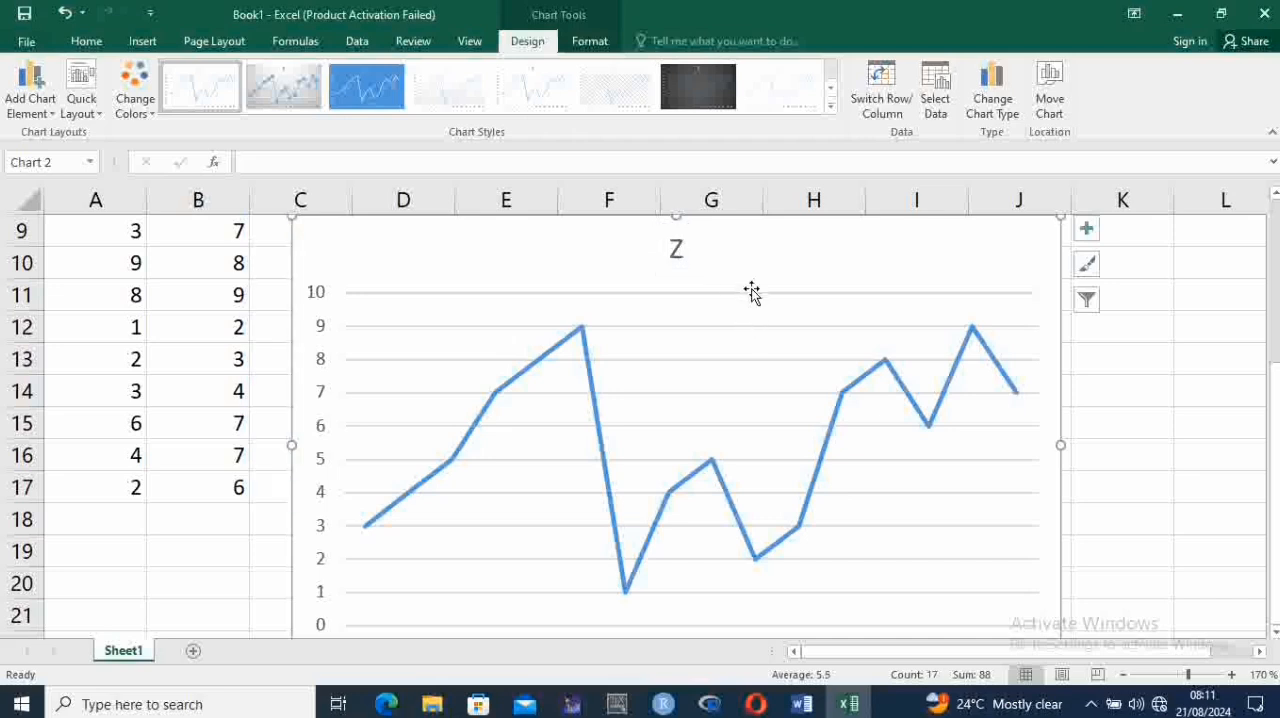
pyautogui.click(746, 295)
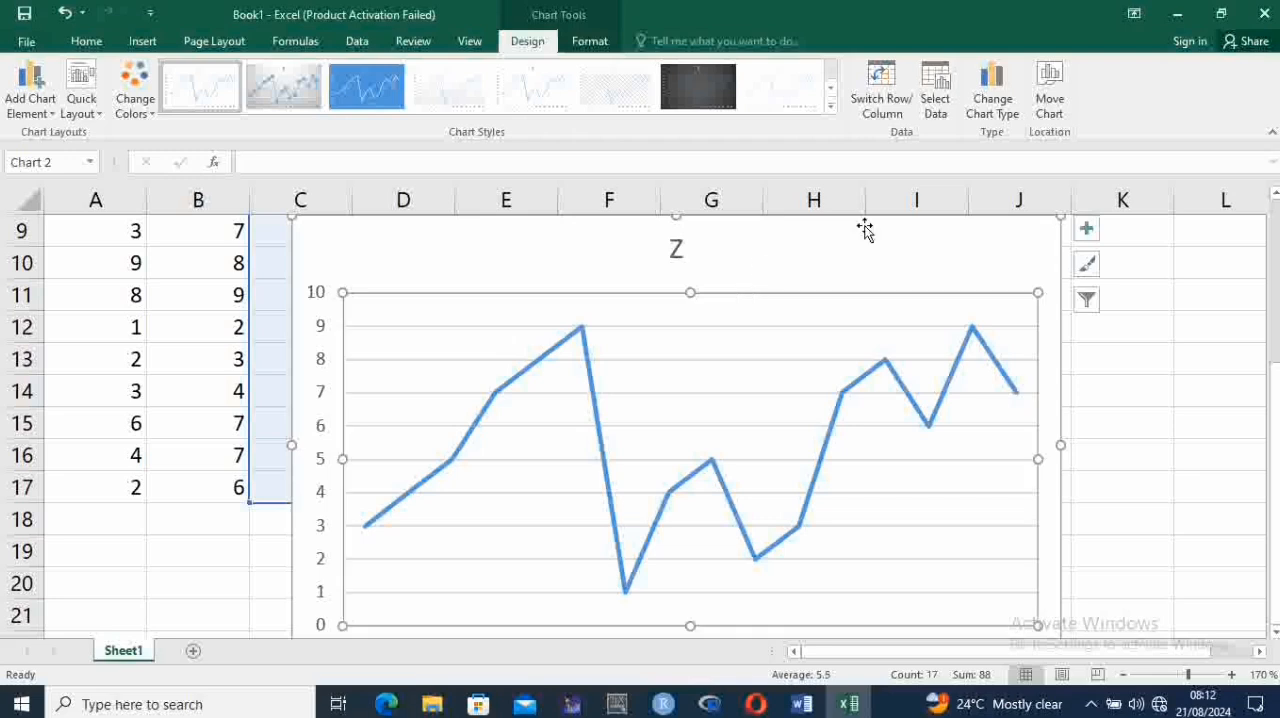
# Try several chart styles on the Z line chart, including the dark and blue ones, and return to the first plain style
pyautogui.click(1010, 250)
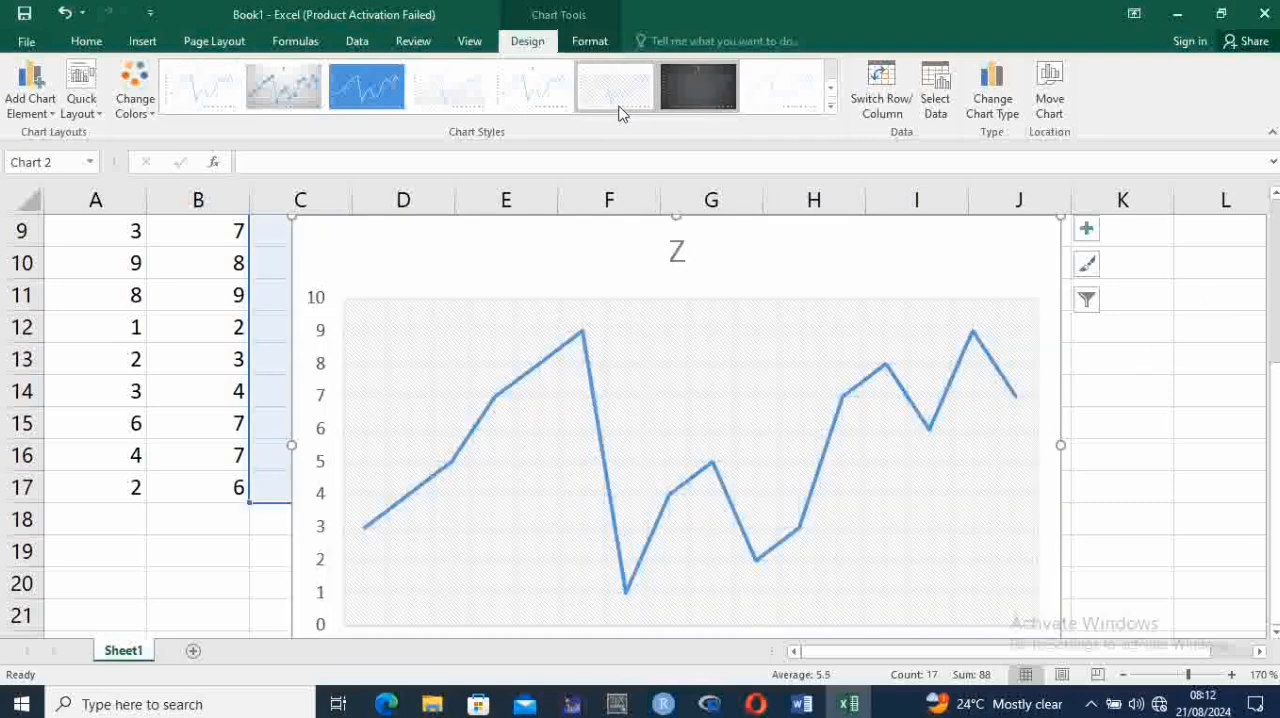
pyautogui.click(619, 112)
pyautogui.click(541, 93)
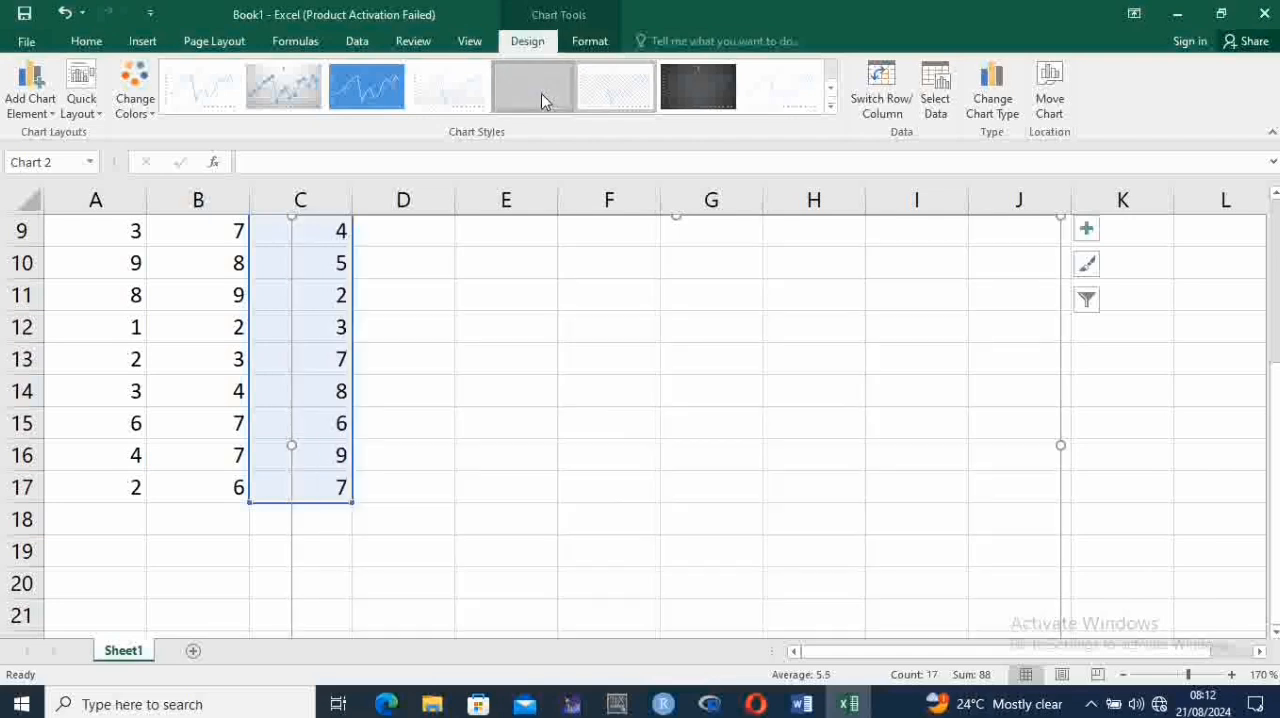
pyautogui.click(360, 93)
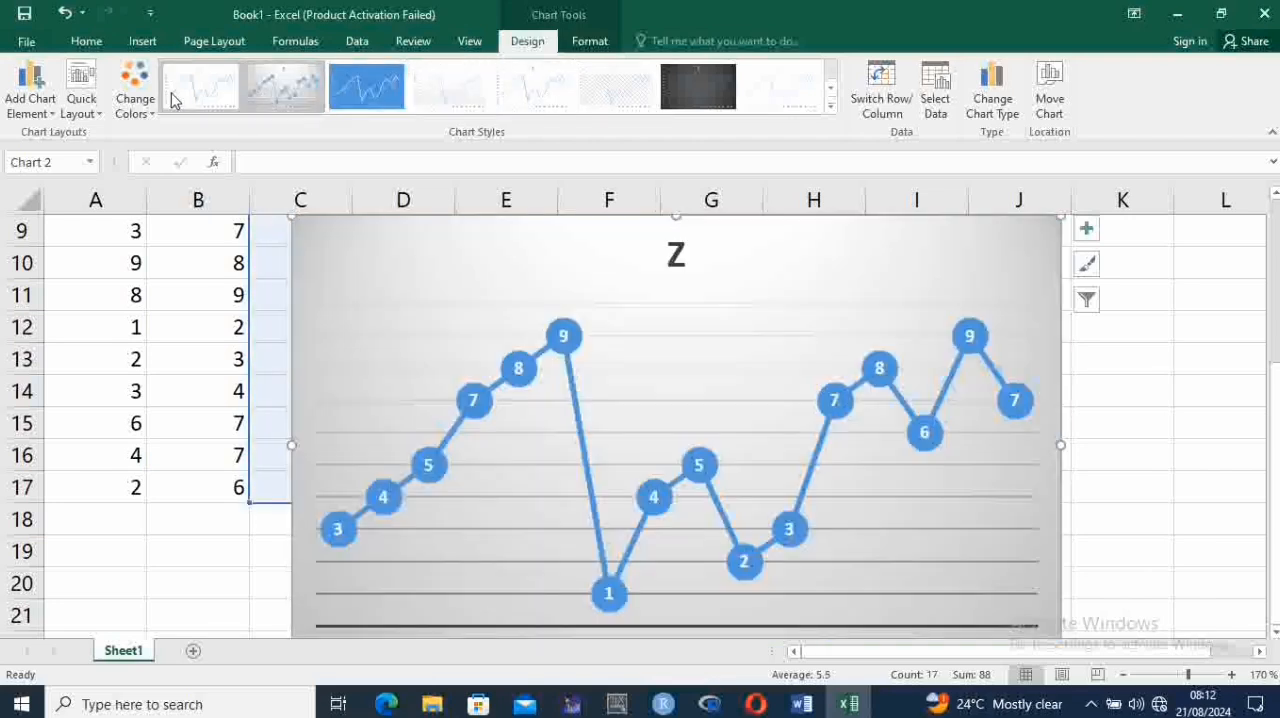
pyautogui.click(170, 96)
pyautogui.click(781, 104)
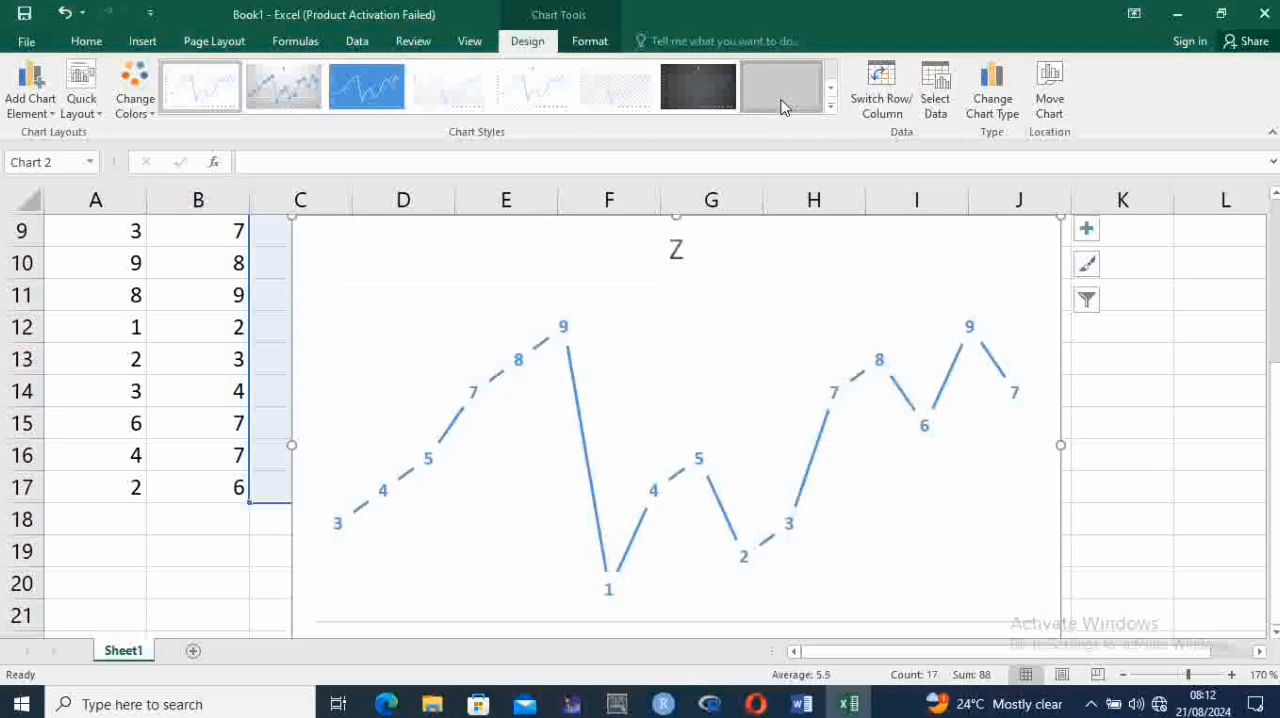
pyautogui.click(721, 102)
pyautogui.click(589, 98)
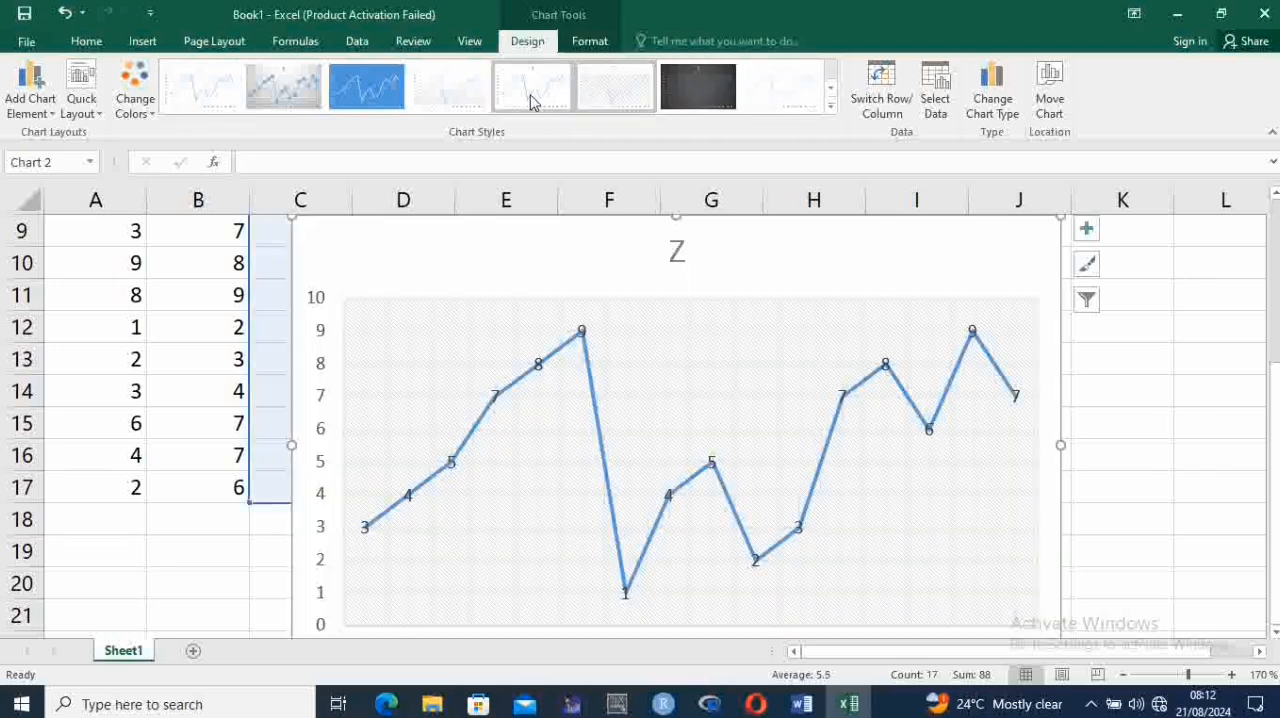
pyautogui.click(420, 98)
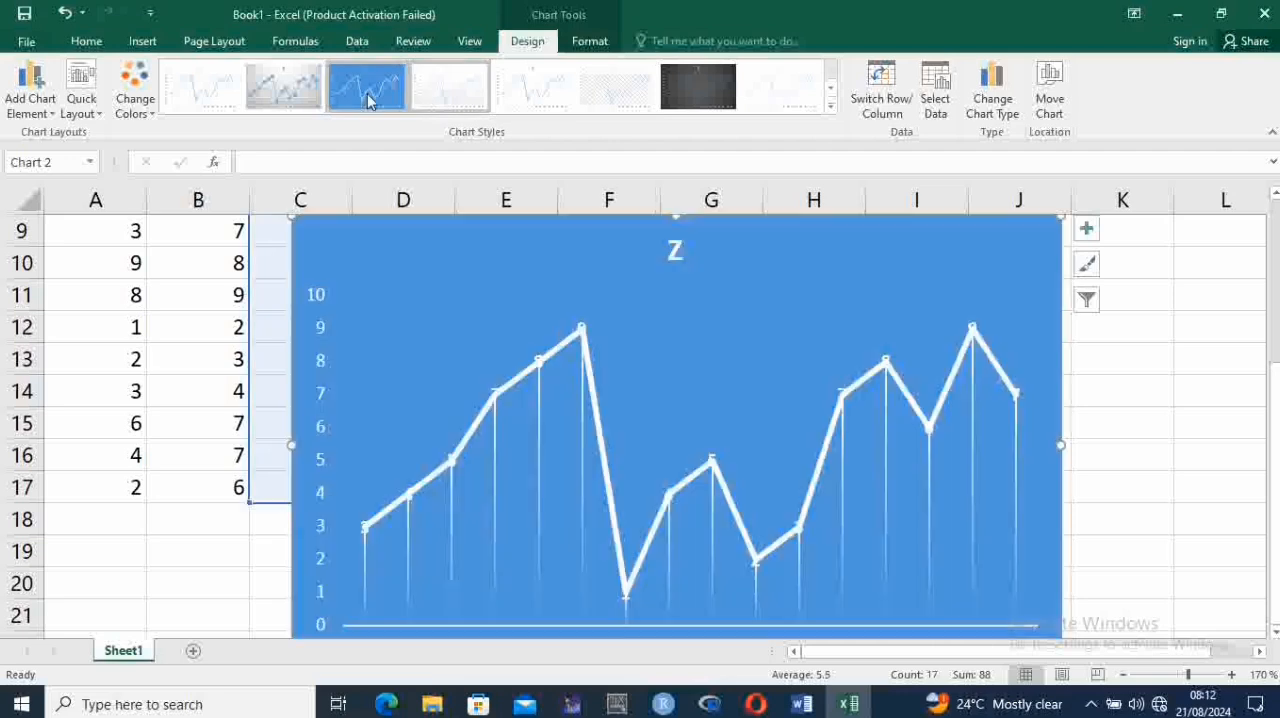
pyautogui.click(285, 90)
pyautogui.click(205, 89)
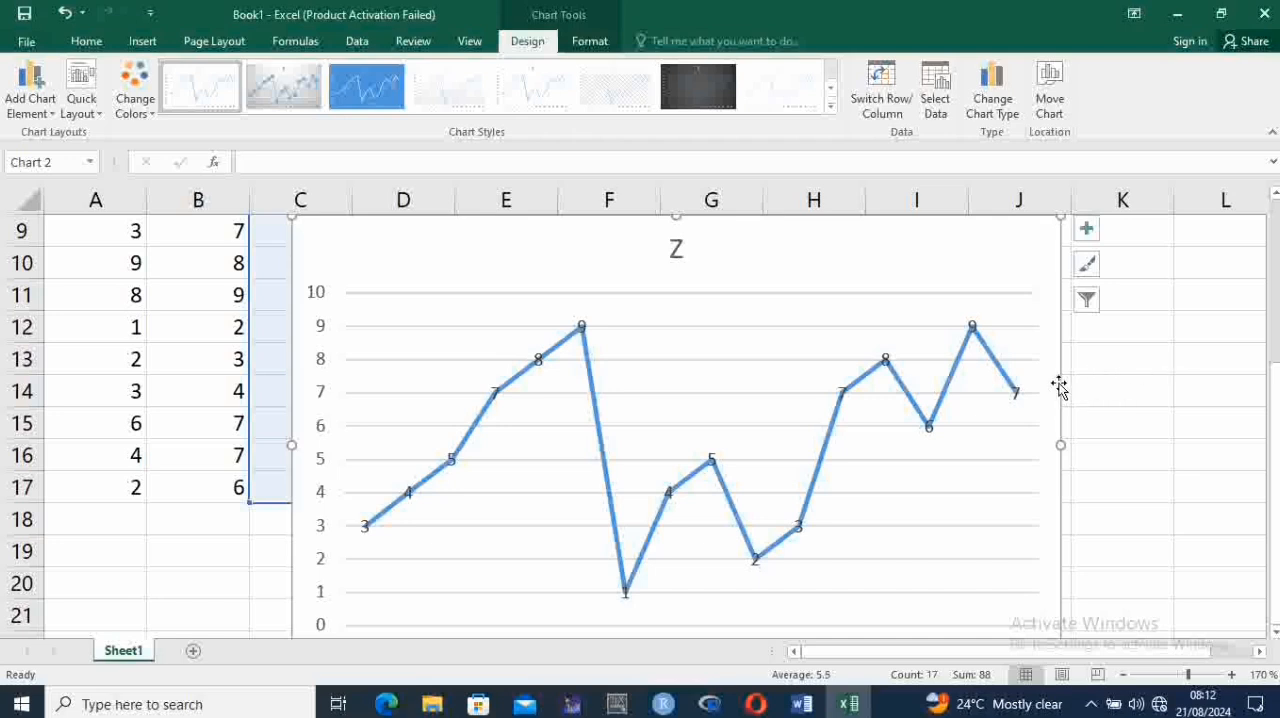
# Delete the Z line chart and go to the PLOTTING PIE CHARTS section of the Word document
pyautogui.press('Delete')
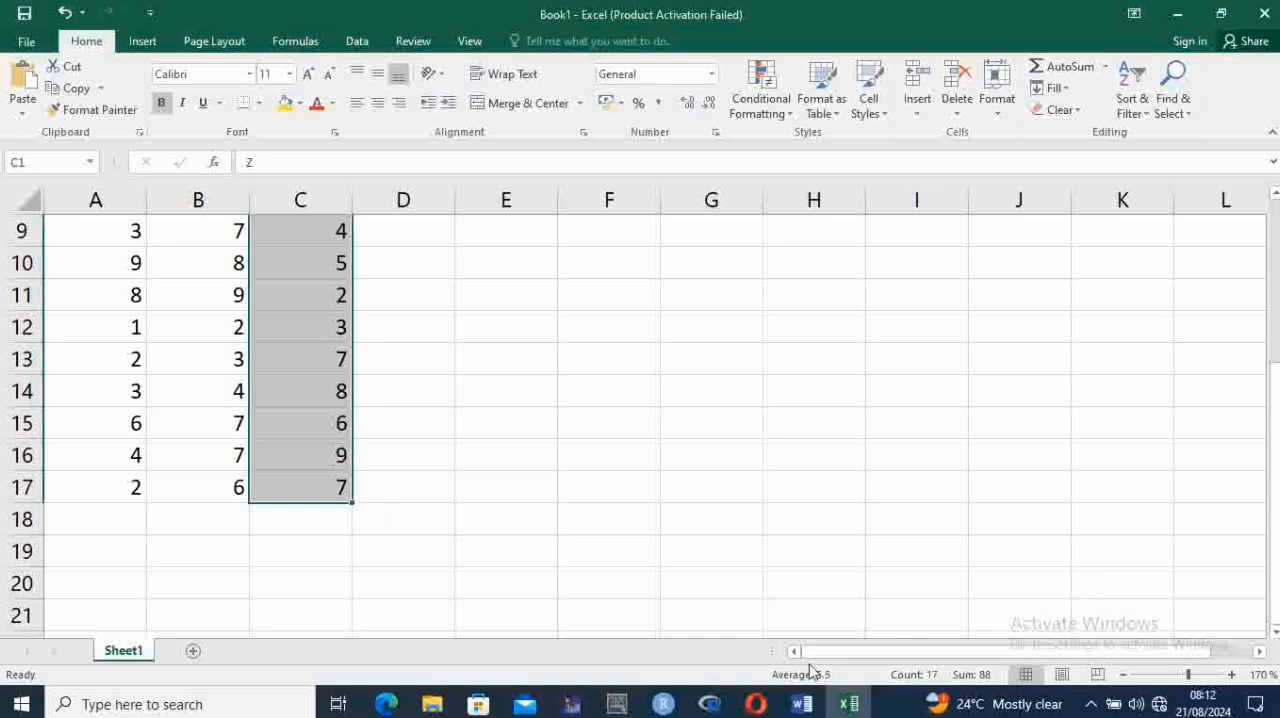
pyautogui.click(850, 704)
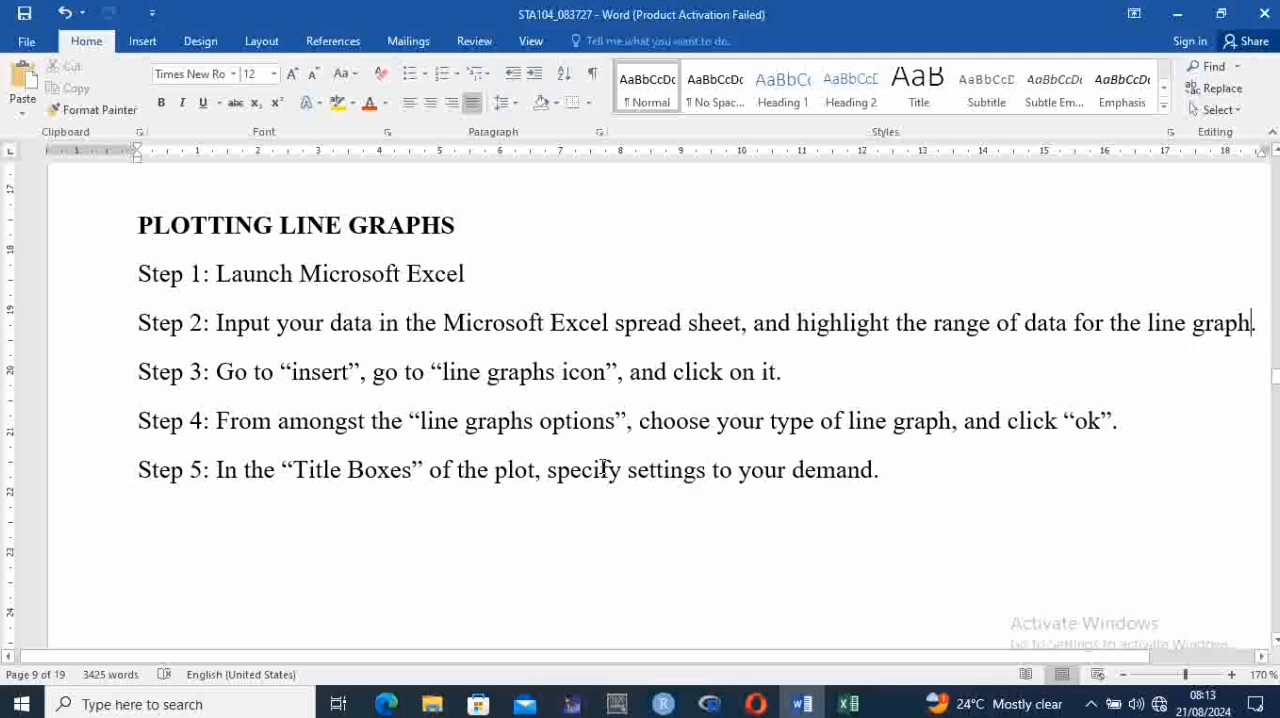
pyautogui.press('Down')
pyautogui.press('Down')
pyautogui.press('Down')
pyautogui.press('Down')
pyautogui.press('Down')
pyautogui.press('Down')
pyautogui.press('Down')
pyautogui.press('Down')
pyautogui.press('Down')
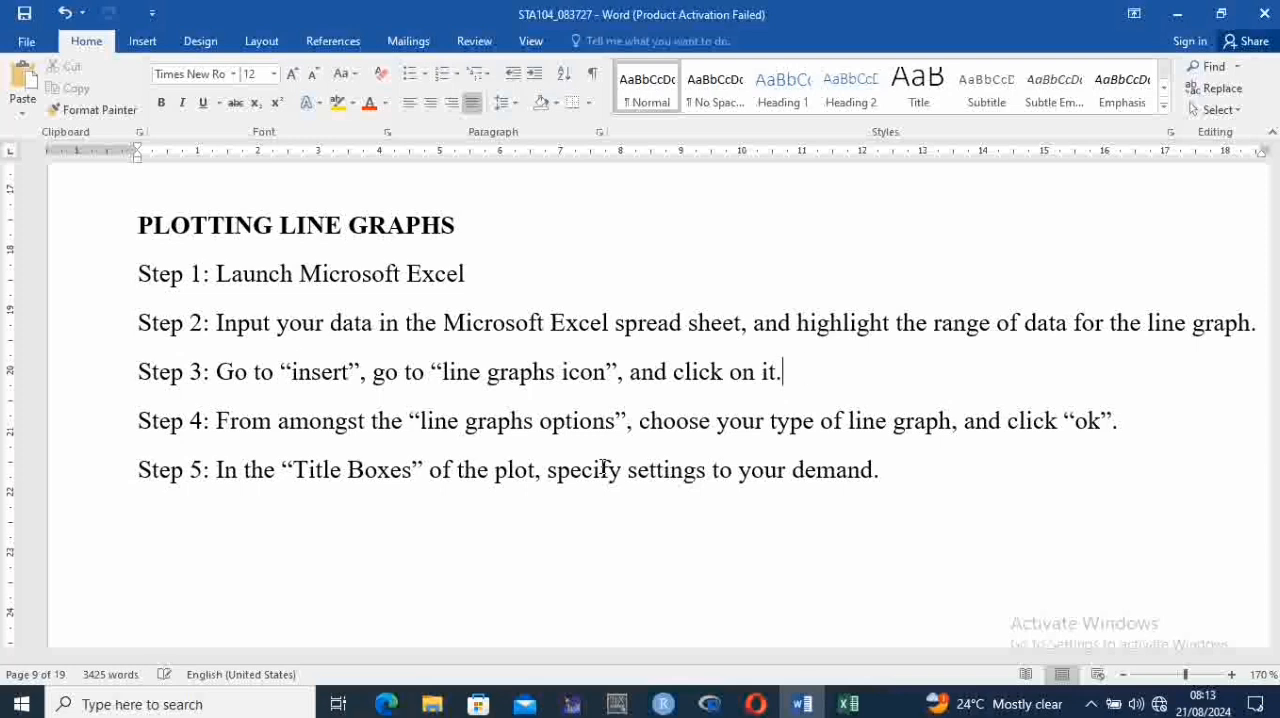
pyautogui.press('Up')
pyautogui.press('Up')
pyautogui.press('Up')
pyautogui.press('Up')
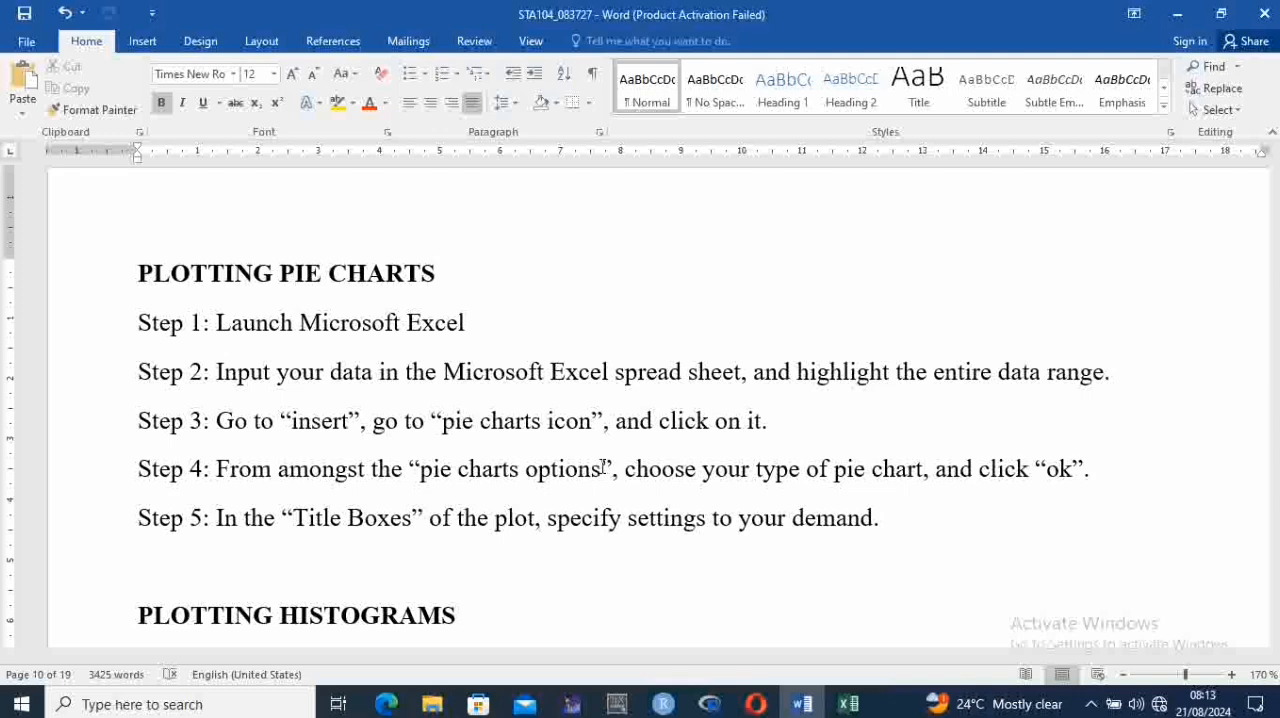
pyautogui.press('Right')
pyautogui.press('Right')
# Switch to the Excel workbook and open the pie and doughnut chart types for the selected Z data
pyautogui.click(848, 705)
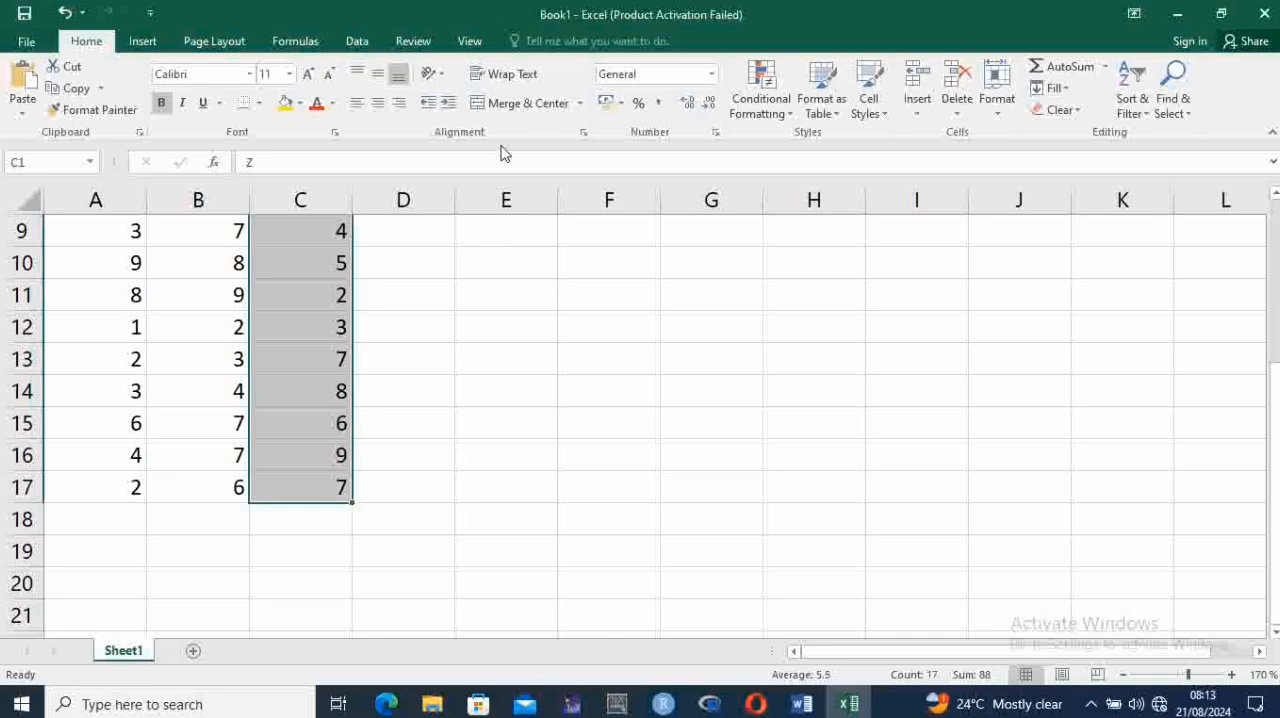
pyautogui.click(157, 45)
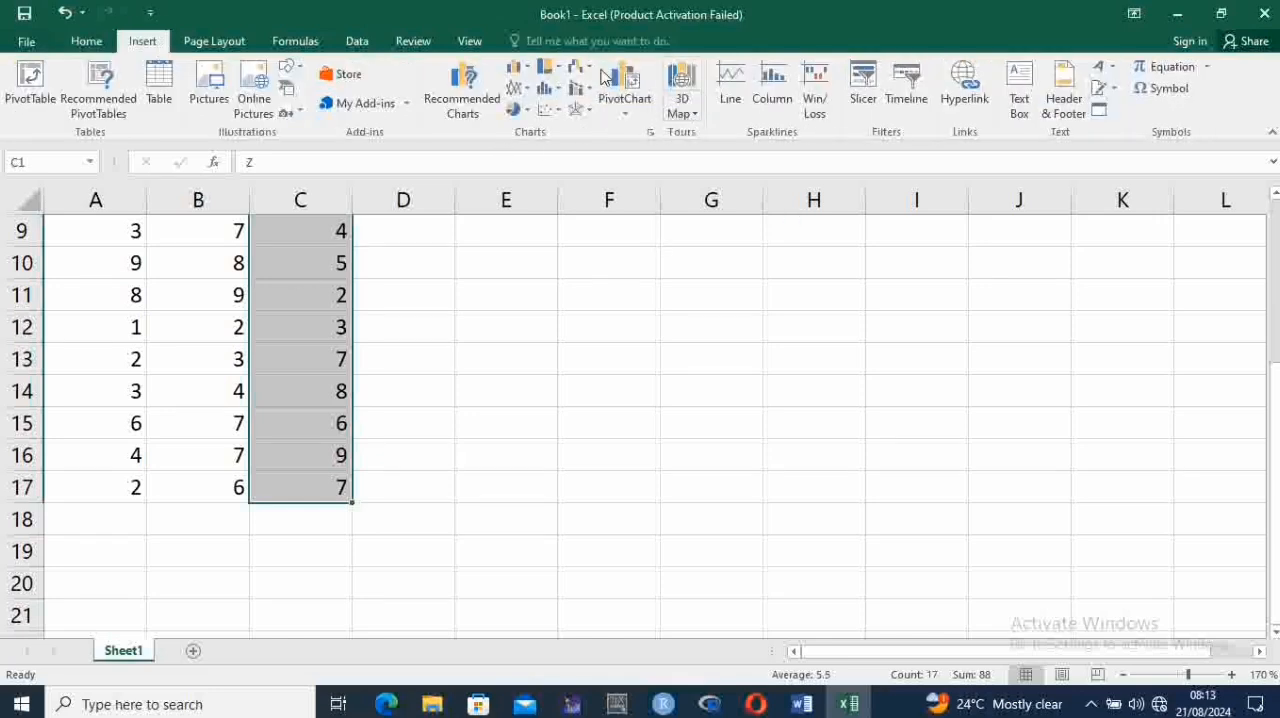
pyautogui.click(517, 112)
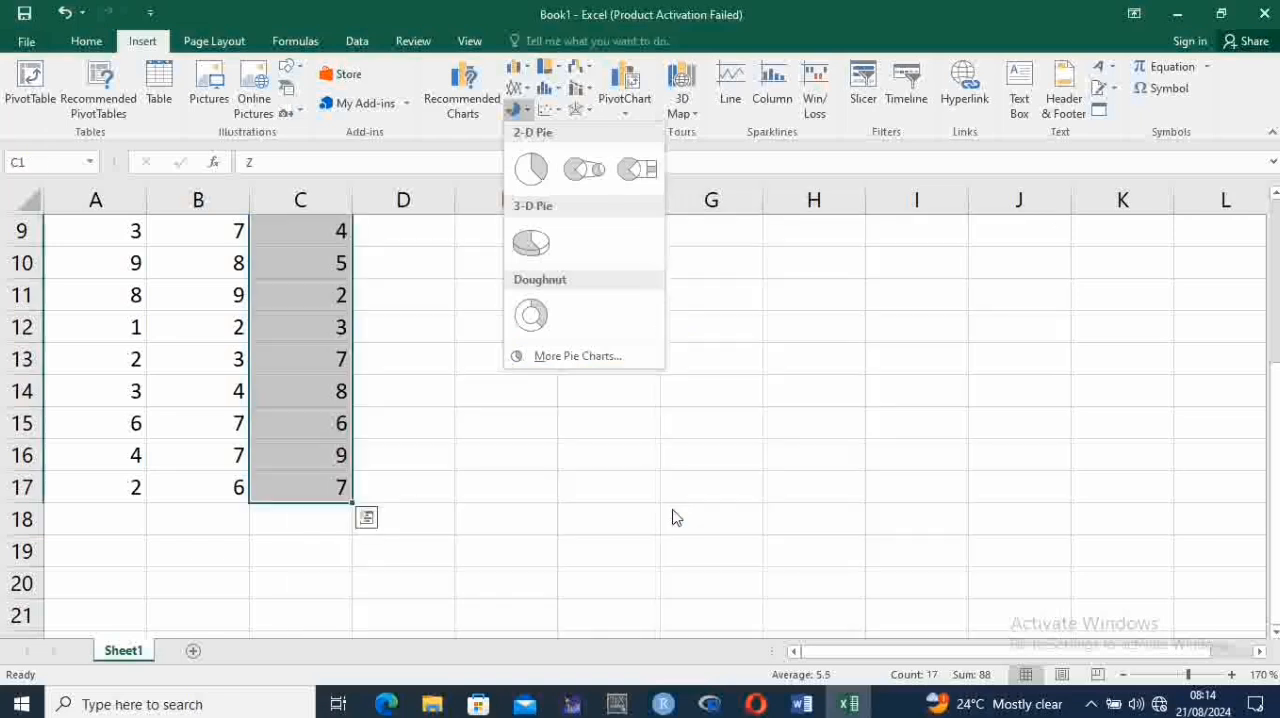
# Switch to the Word document and read the pie chart instructions through to Step 1 of PLOTTING HISTOGRAMS
pyautogui.click(849, 705)
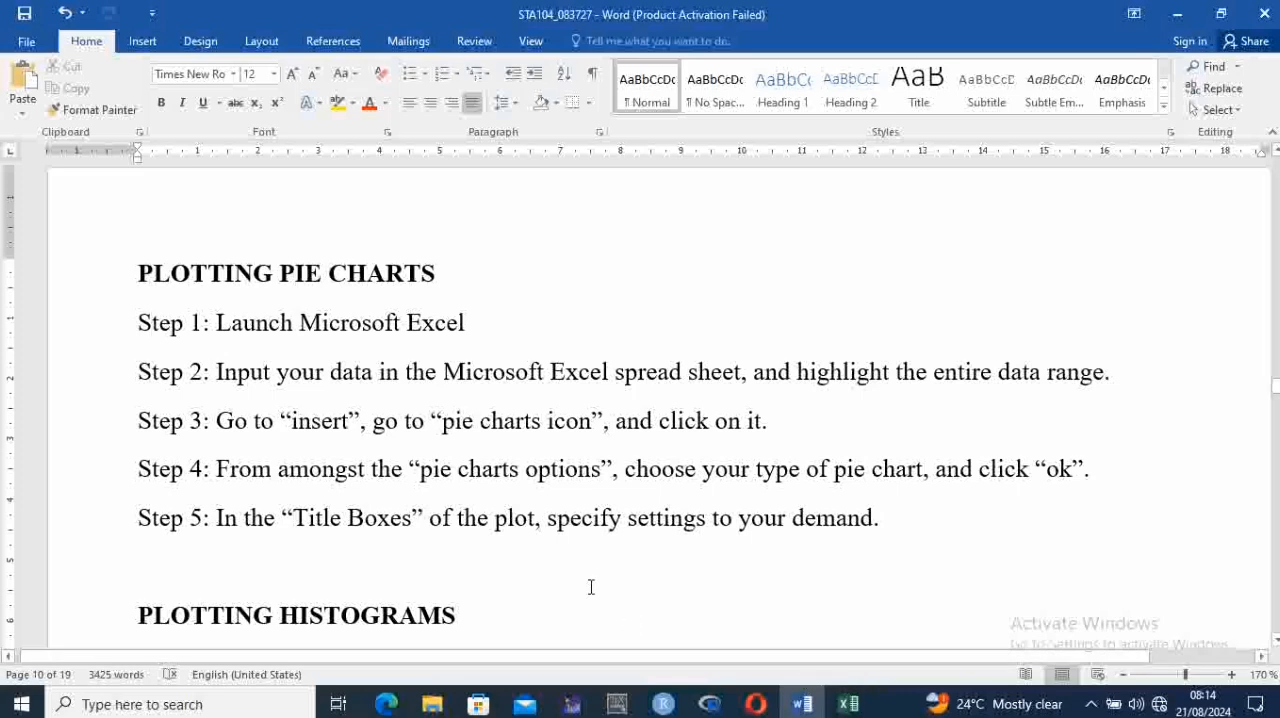
pyautogui.press('Down')
pyautogui.press('Down')
pyautogui.press('Down')
pyautogui.press('Down')
pyautogui.press('Down')
pyautogui.press('Down')
pyautogui.press('Down')
pyautogui.press('Down')
pyautogui.press('Down')
pyautogui.press('Up')
pyautogui.press('Up')
pyautogui.press('Up')
pyautogui.press('Up')
pyautogui.press('Up')
pyautogui.press('Up')
pyautogui.press('Up')
pyautogui.press('Up')
pyautogui.press('Down')
pyautogui.press('Down')
pyautogui.press('Up')
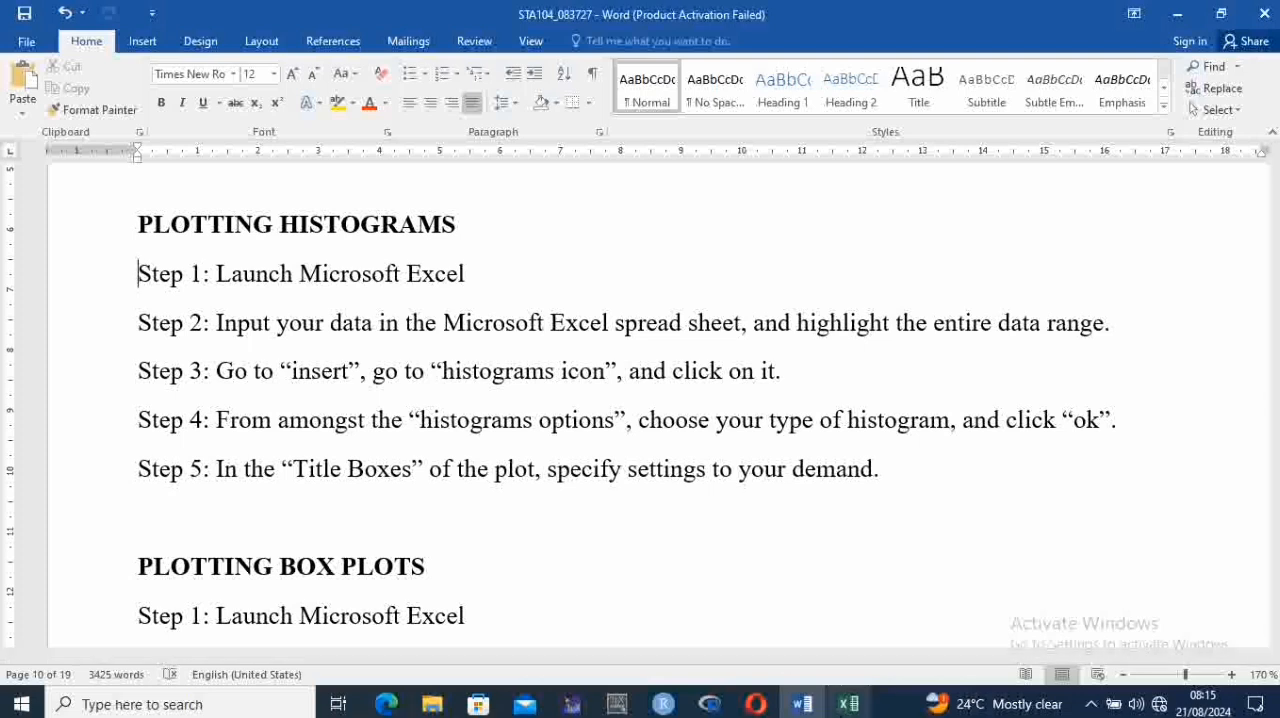
# Switch to the Excel workbook and insert a Histogram chart from the selected Z data
pyautogui.click(848, 704)
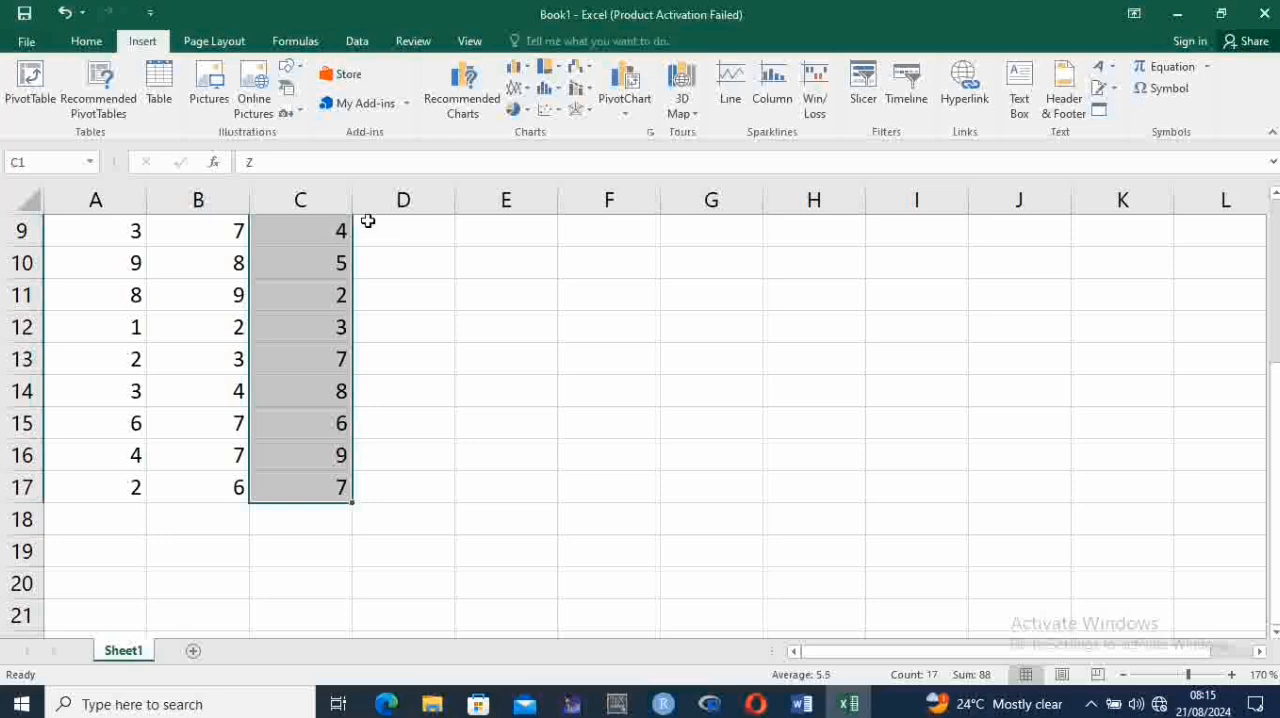
pyautogui.click(553, 92)
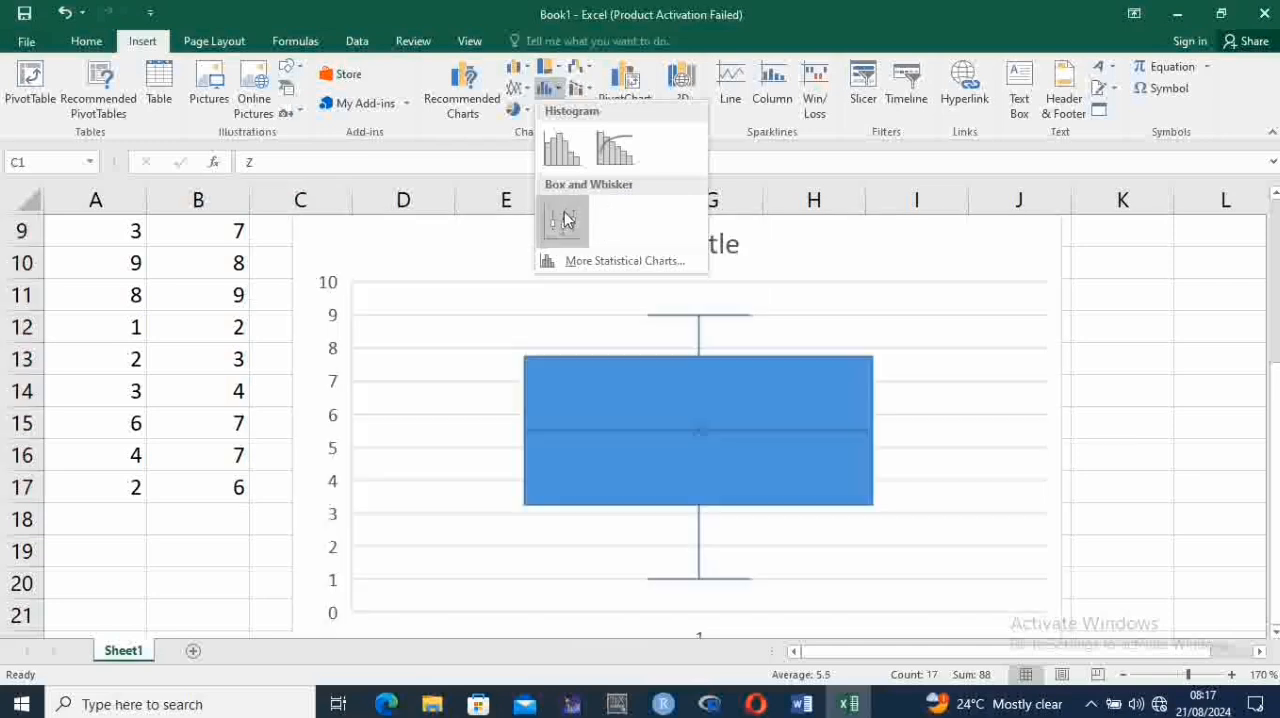
pyautogui.click(561, 157)
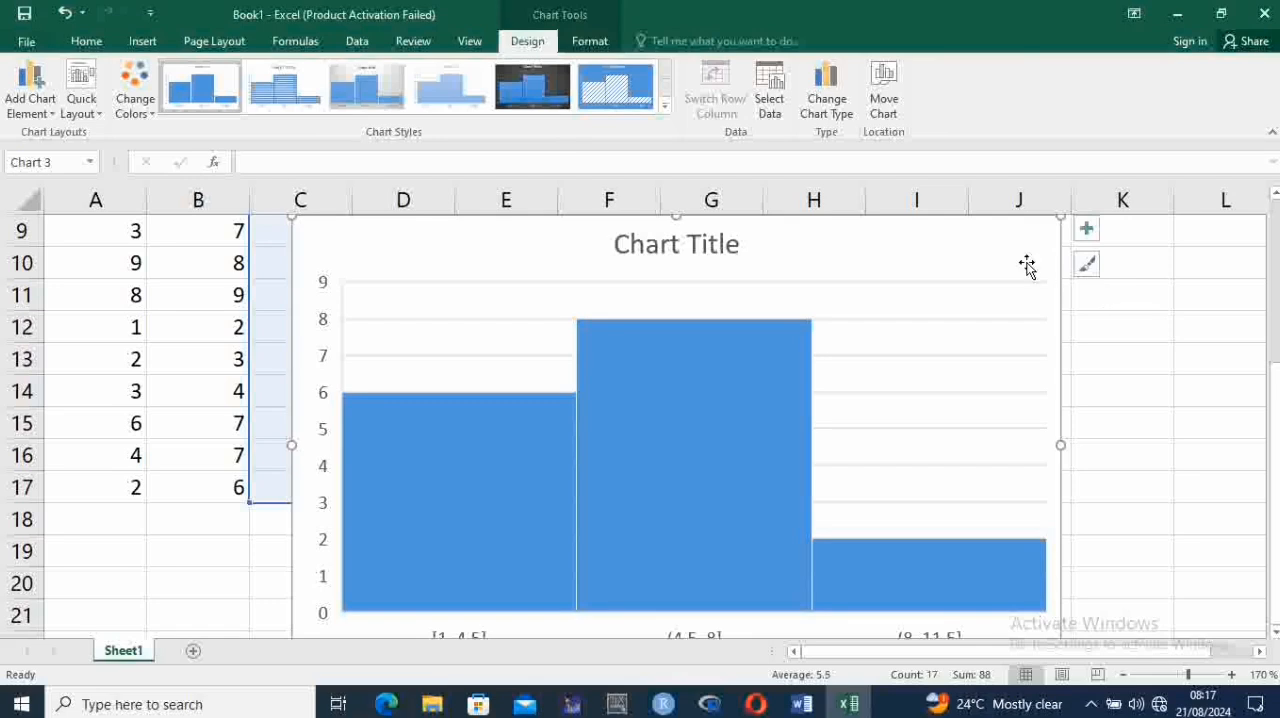
# Undo the recent changes, including the histogram and the Z column data, and redo them
pyautogui.click(691, 244)
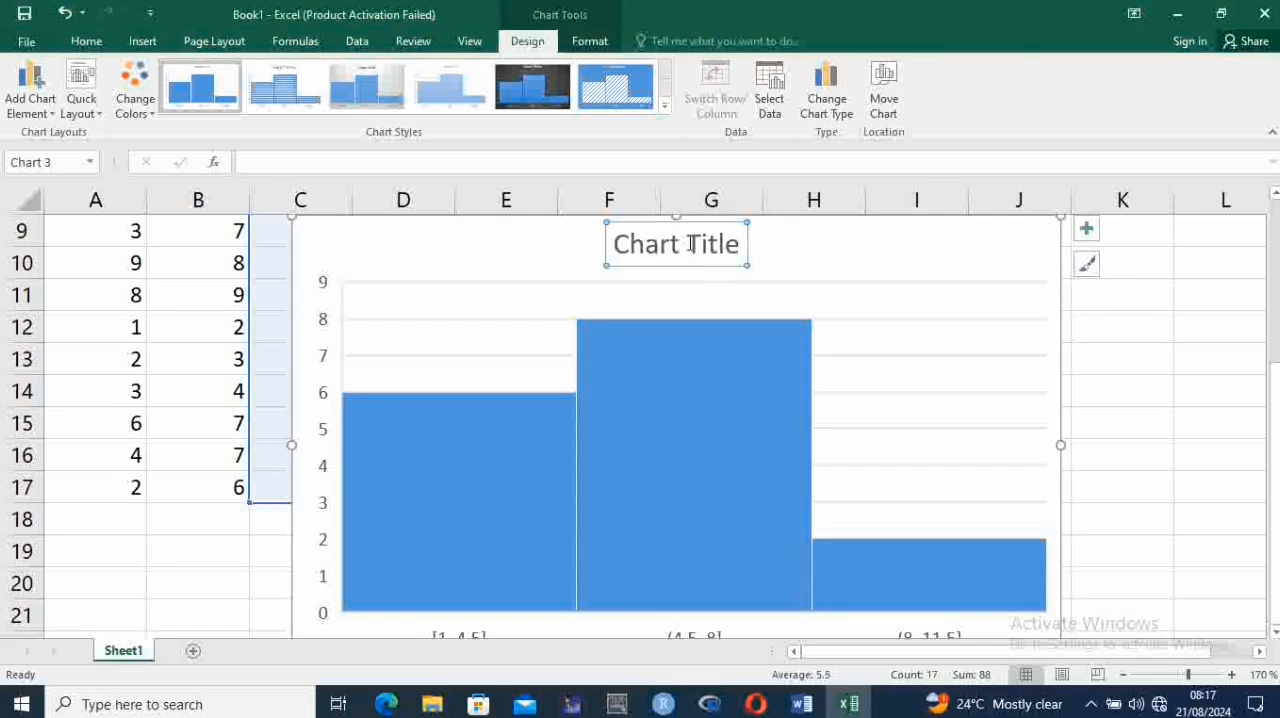
pyautogui.hotkey('ctrl', 'z')
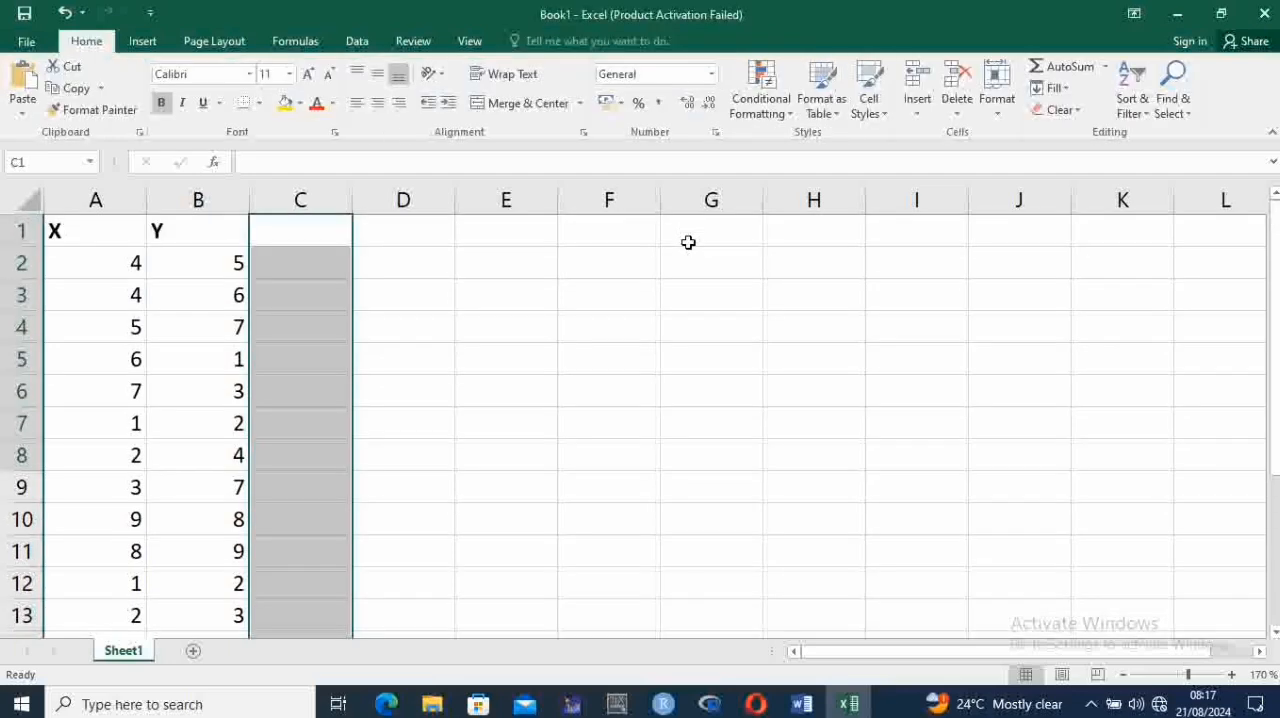
pyautogui.hotkey('ctrl', 'z')
pyautogui.hotkey('ctrl', 'y')
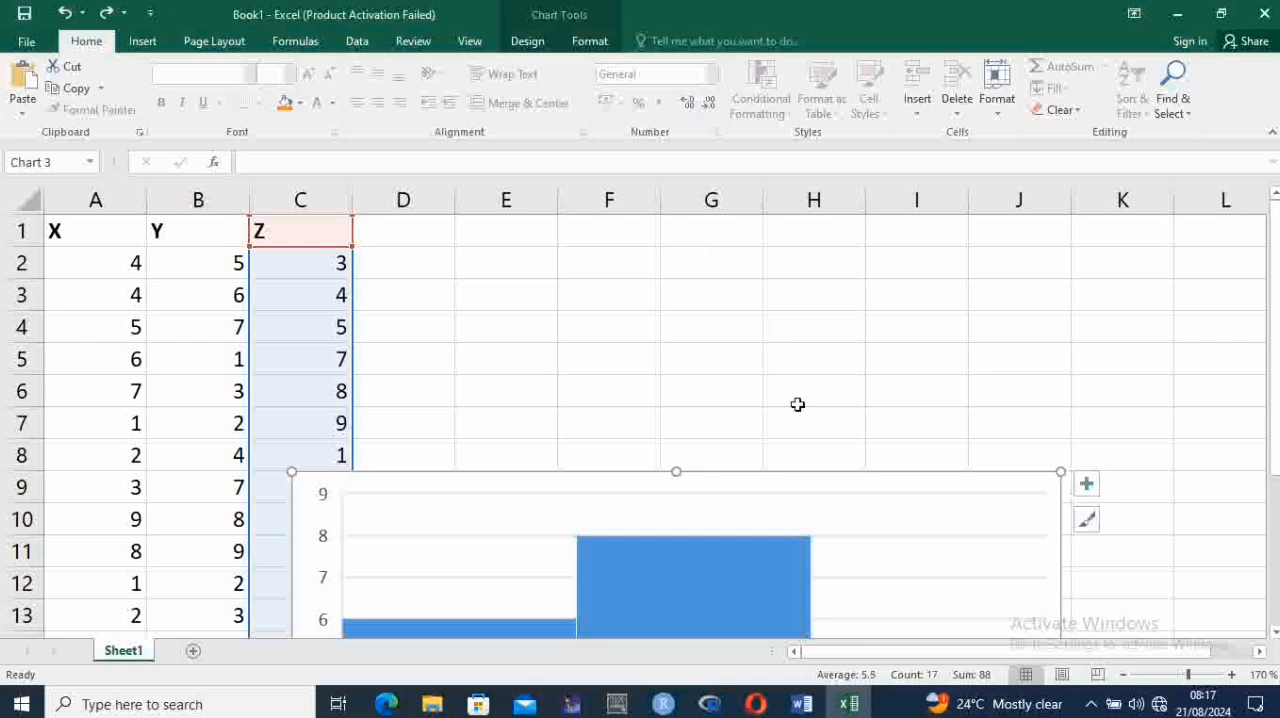
# Move the histogram up beside the Z column so it starts near row 1, and delete the chart
pyautogui.moveTo(802, 476)
pyautogui.mouseDown()
pyautogui.moveTo(906, 277)
pyautogui.moveTo(843, 231)
pyautogui.moveTo(877, 226)
pyautogui.mouseUp()
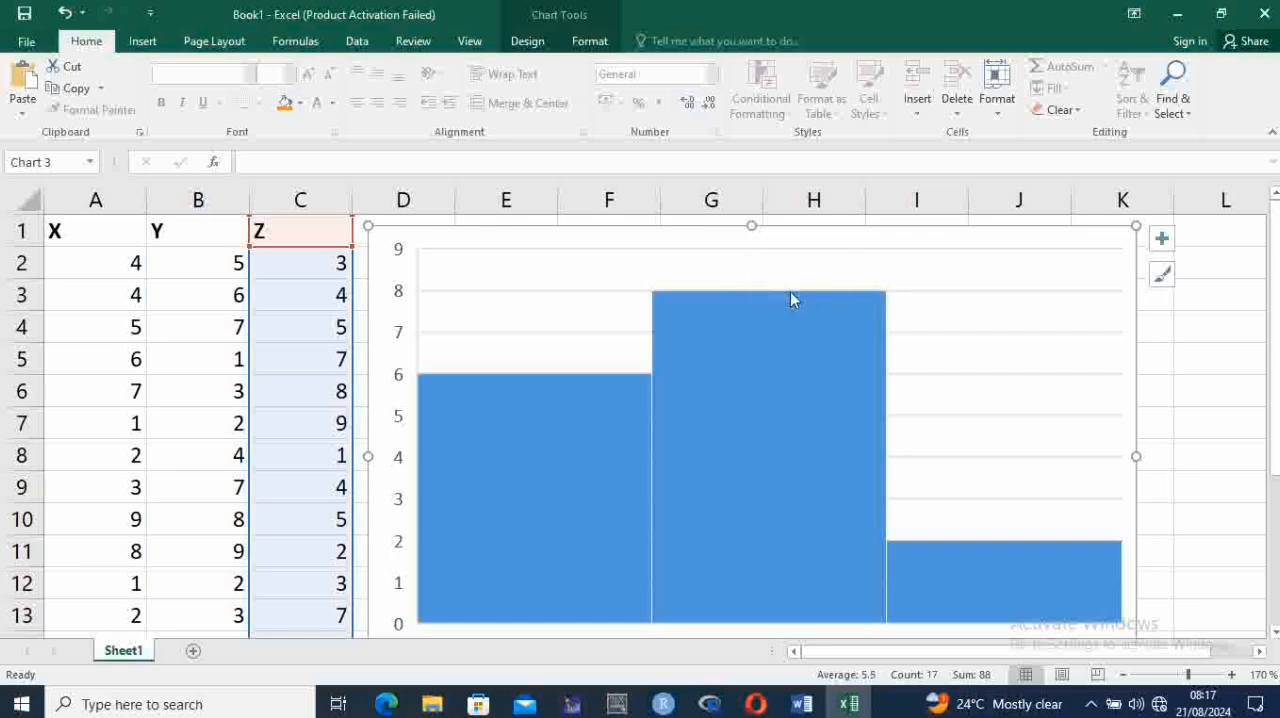
pyautogui.moveTo(790, 293)
pyautogui.press('Delete')
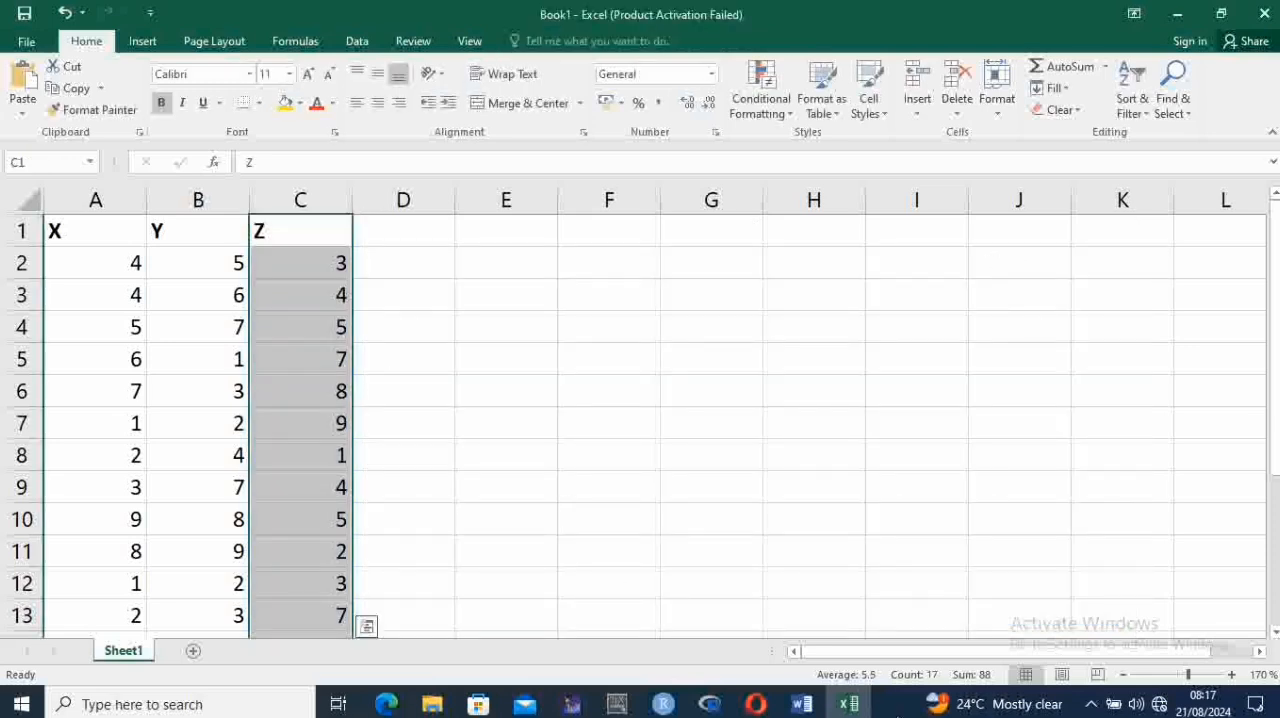
# Switch to the Word document and read the steps in the PLOTTING BOX PLOTS section
pyautogui.click(802, 704)
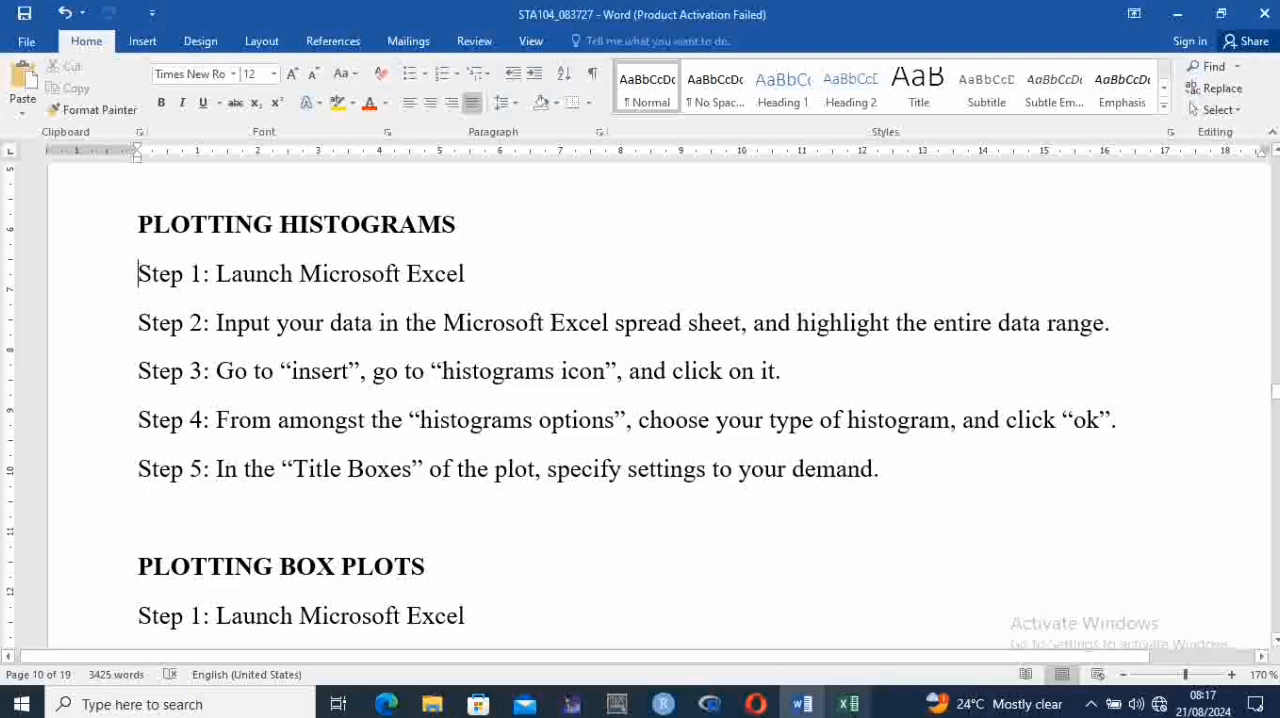
pyautogui.click(491, 552)
pyautogui.scroll(-2, 491, 552)
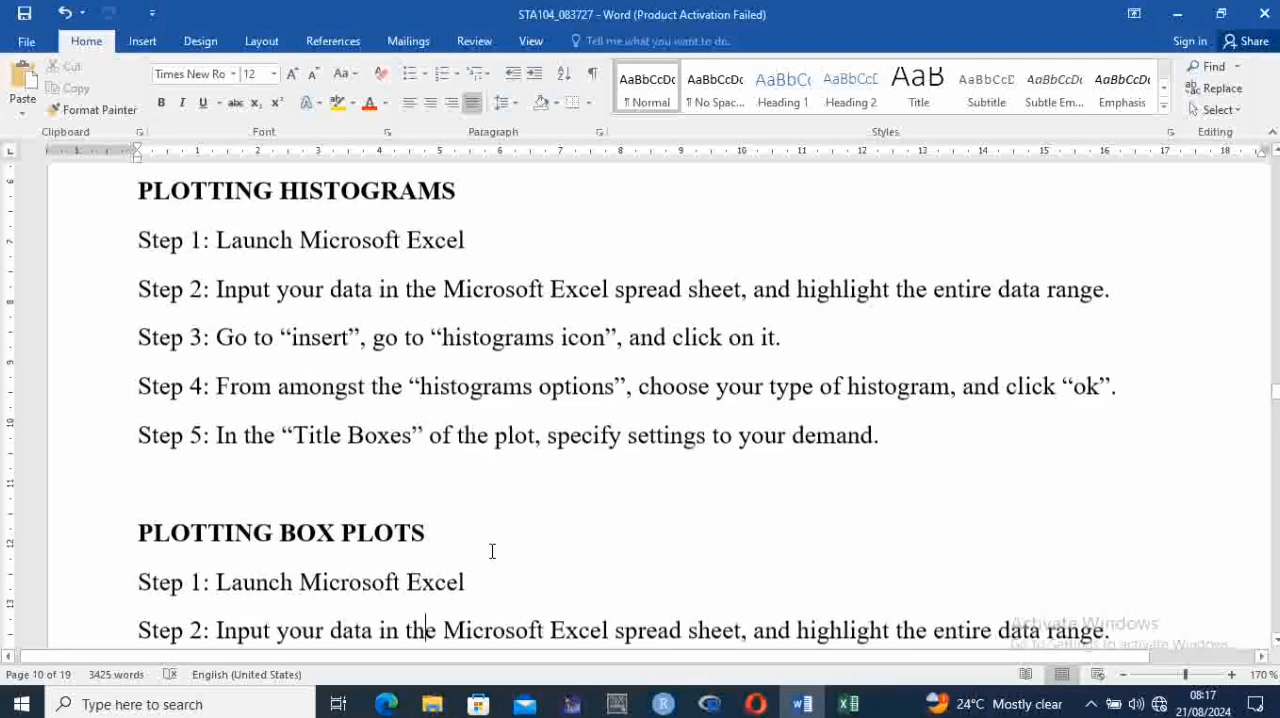
pyautogui.press('Down')
pyautogui.press('Down')
pyautogui.press('Up')
pyautogui.press('Up')
pyautogui.press('Up')
pyautogui.press('Up')
pyautogui.press('Up')
pyautogui.press('Up')
pyautogui.press('Up')
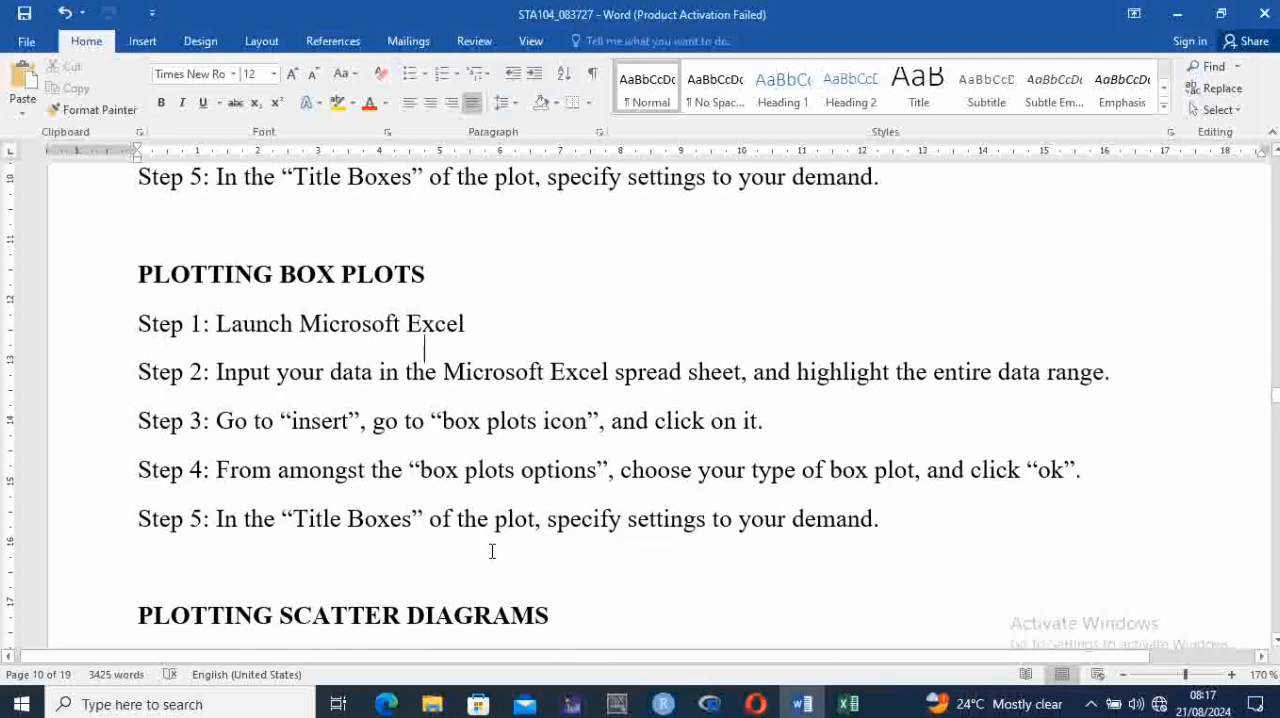
pyautogui.press('Down')
pyautogui.press('Down')
pyautogui.press('Up')
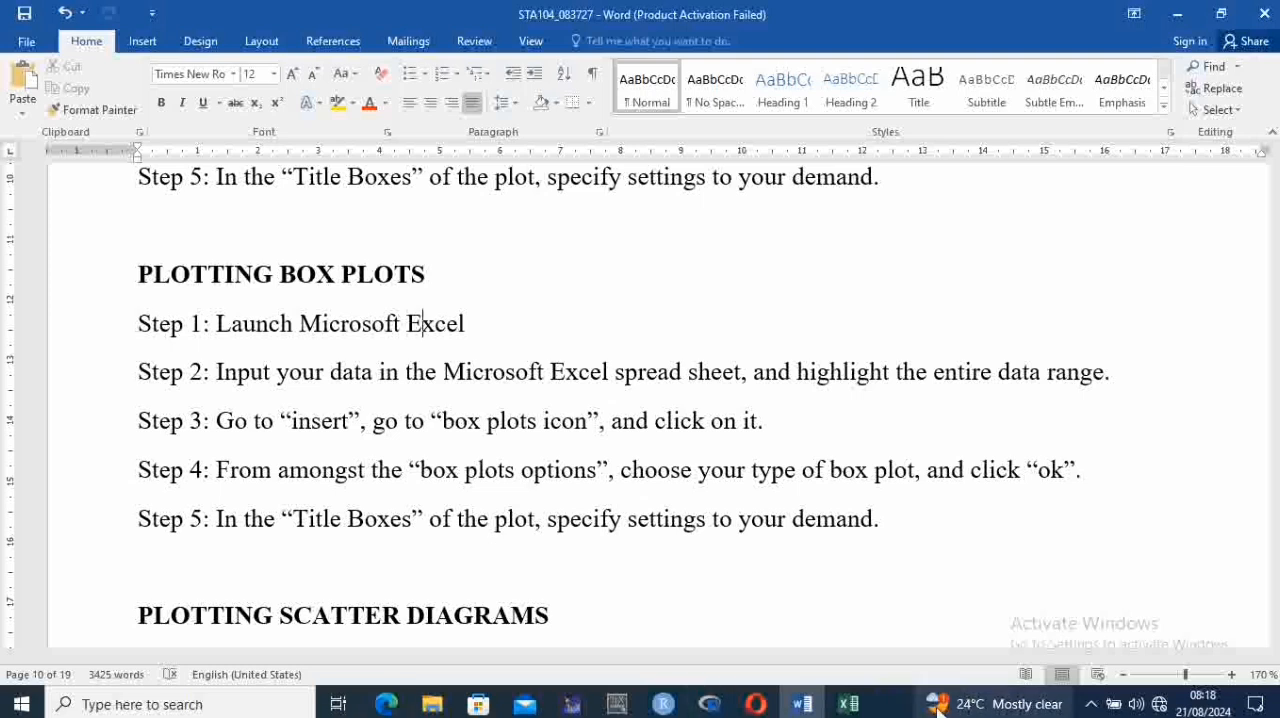
# Switch to the Excel workbook and insert a Box and Whisker chart from the selected Z data
pyautogui.click(855, 705)
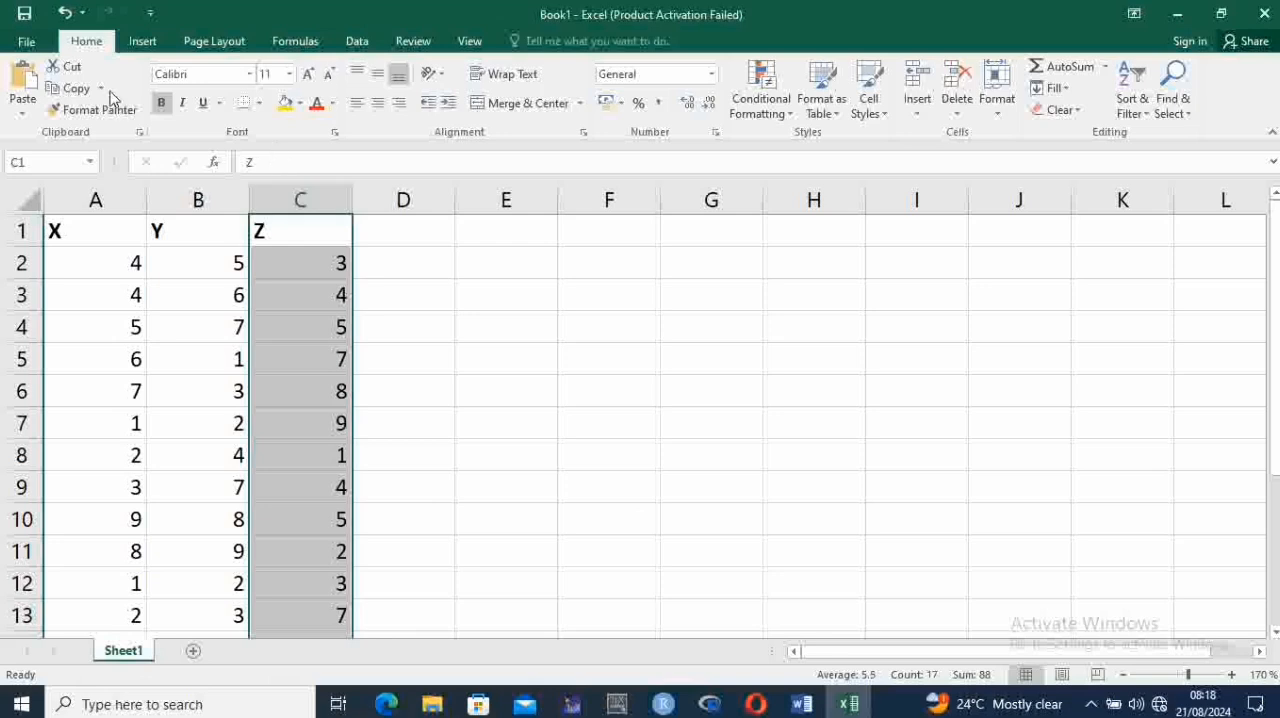
pyautogui.click(847, 707)
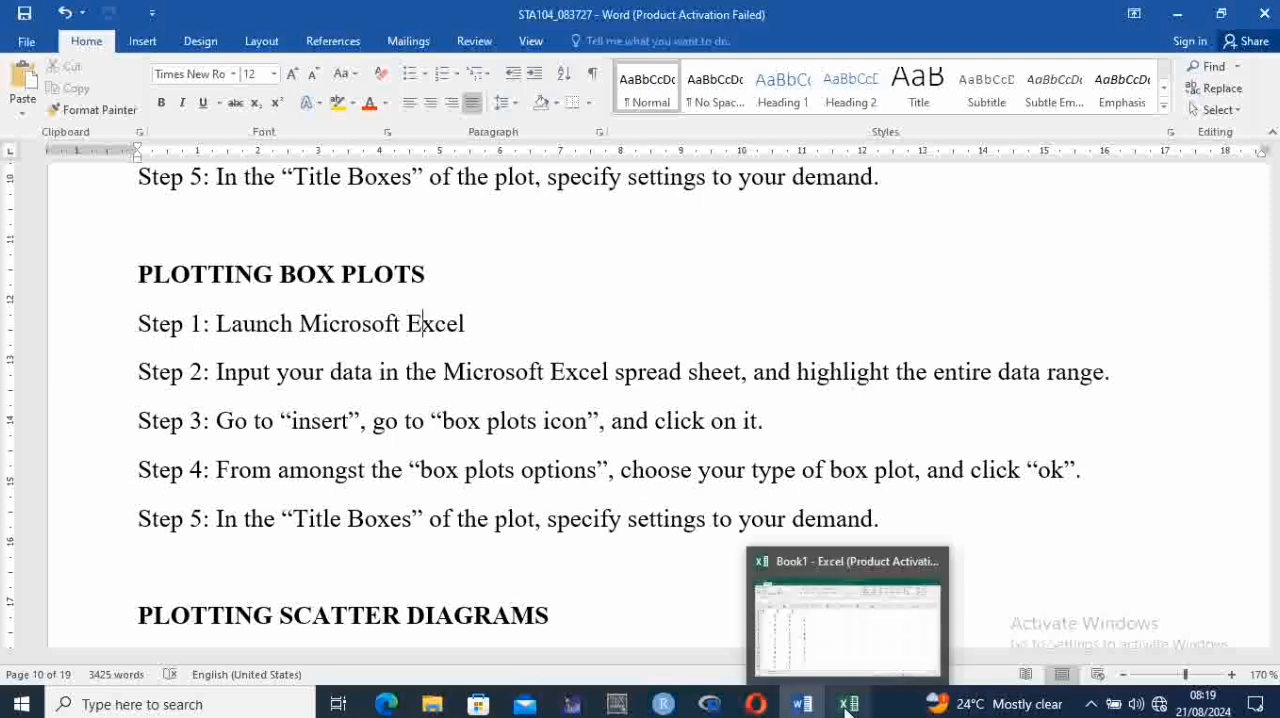
pyautogui.click(846, 707)
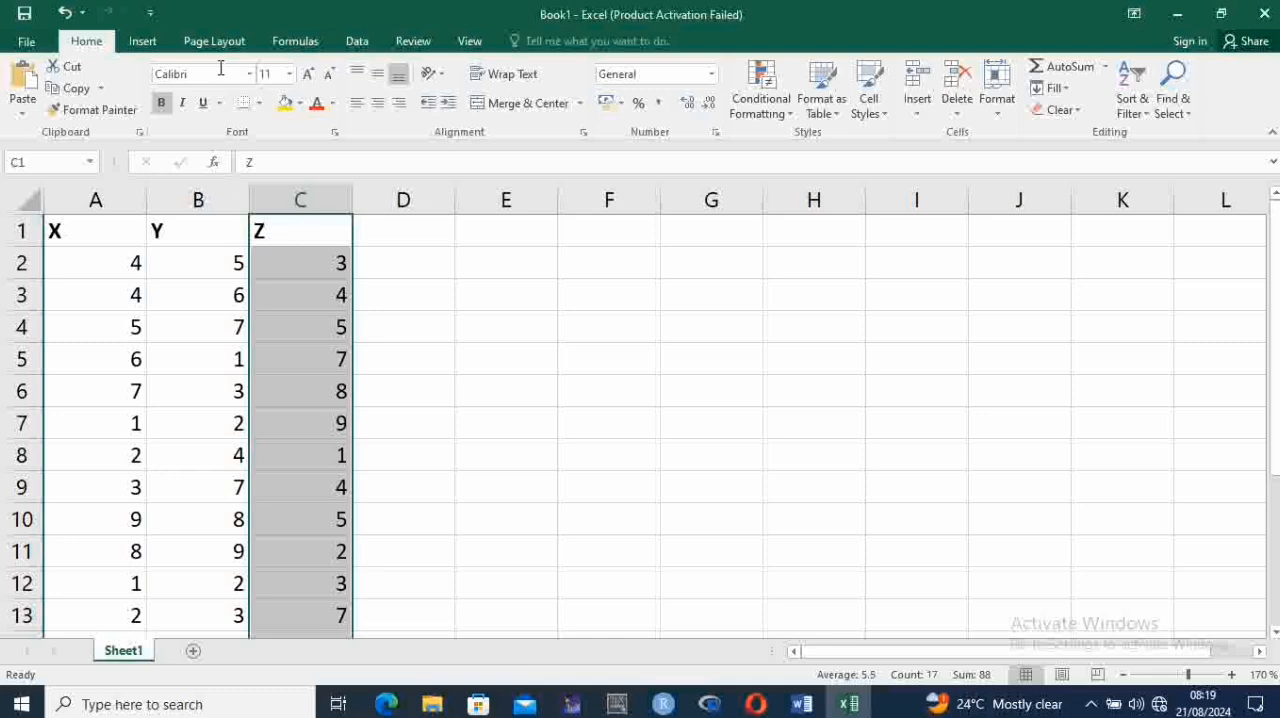
pyautogui.click(143, 40)
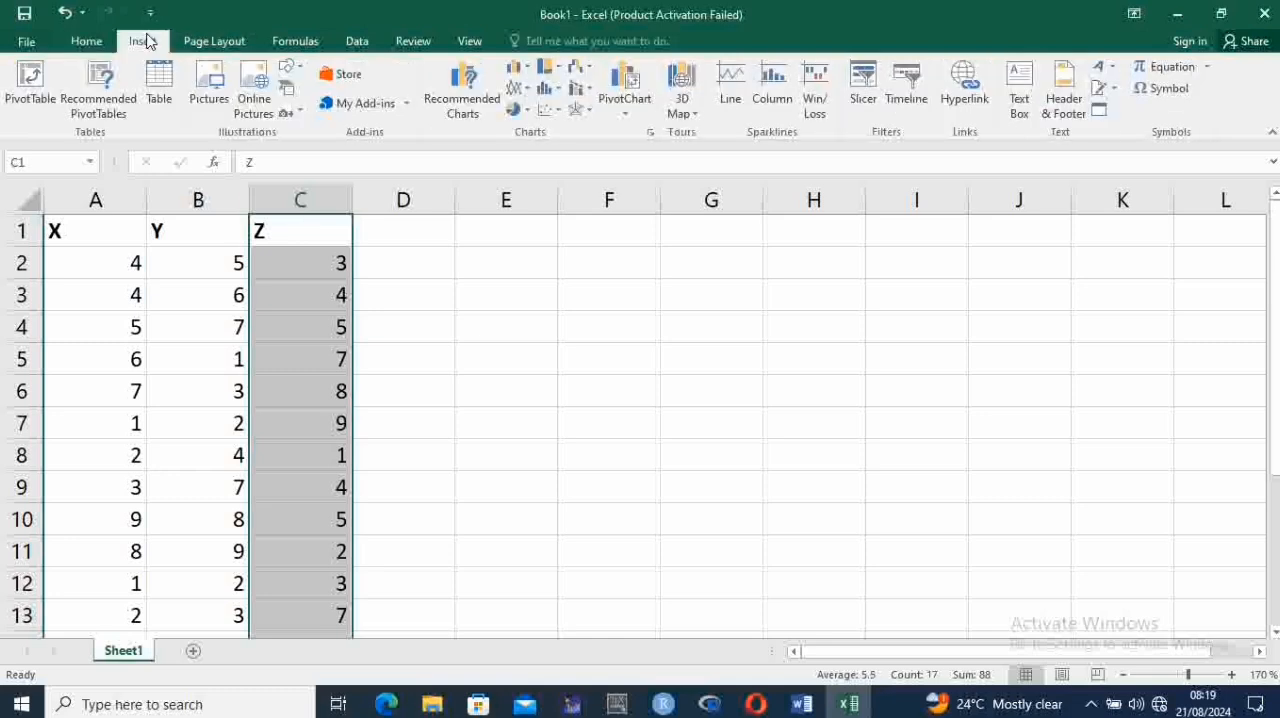
pyautogui.click(545, 95)
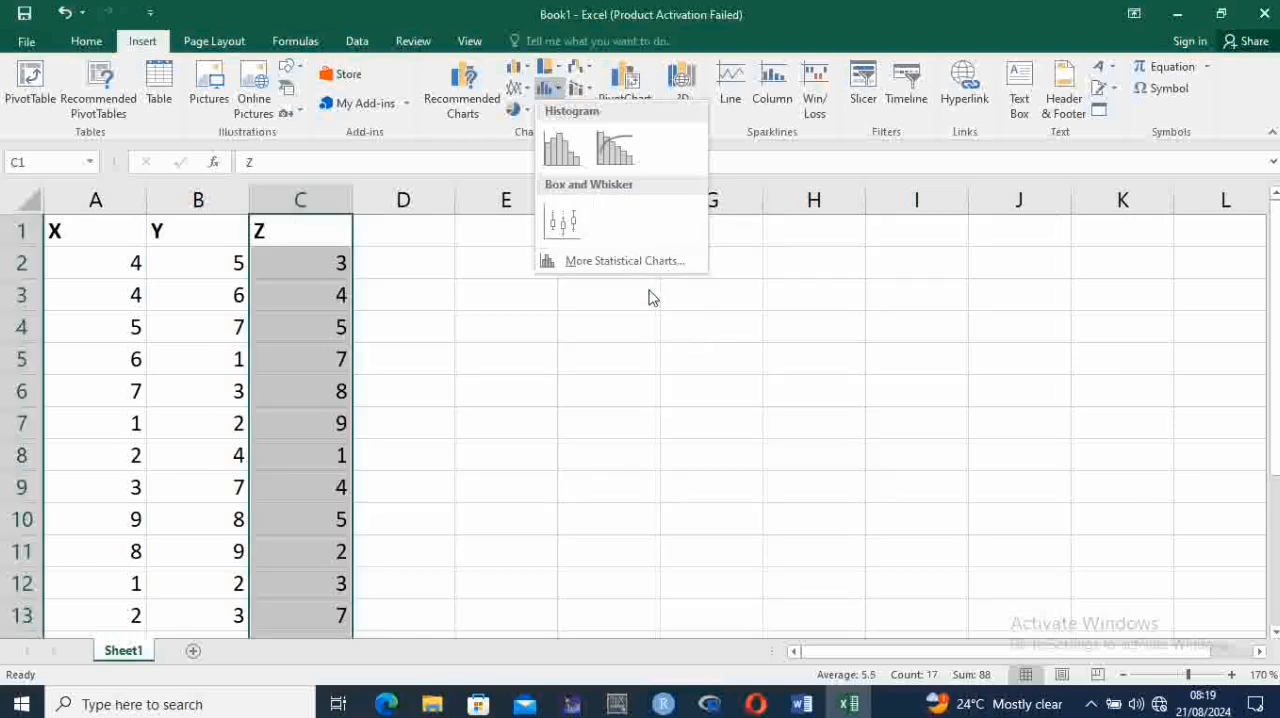
pyautogui.click(553, 228)
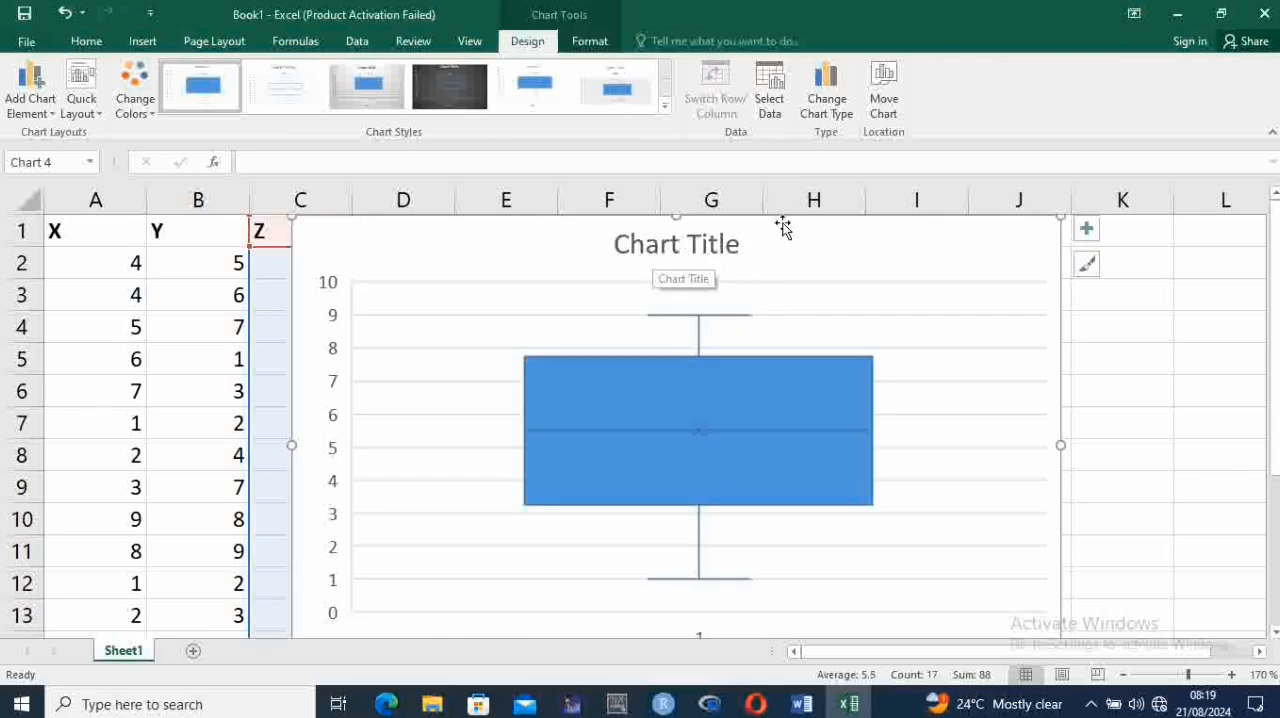
# Examine the box plot's title and plot area, and delete the chart
pyautogui.click(647, 250)
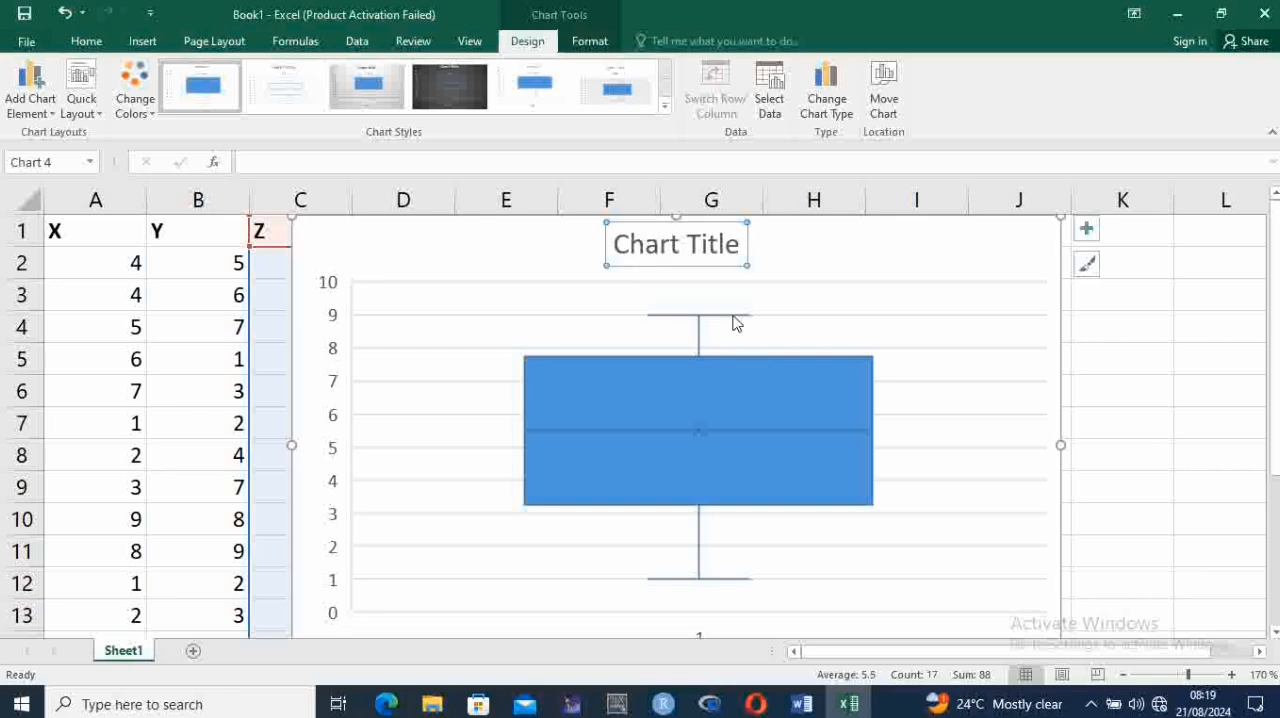
pyautogui.click(810, 316)
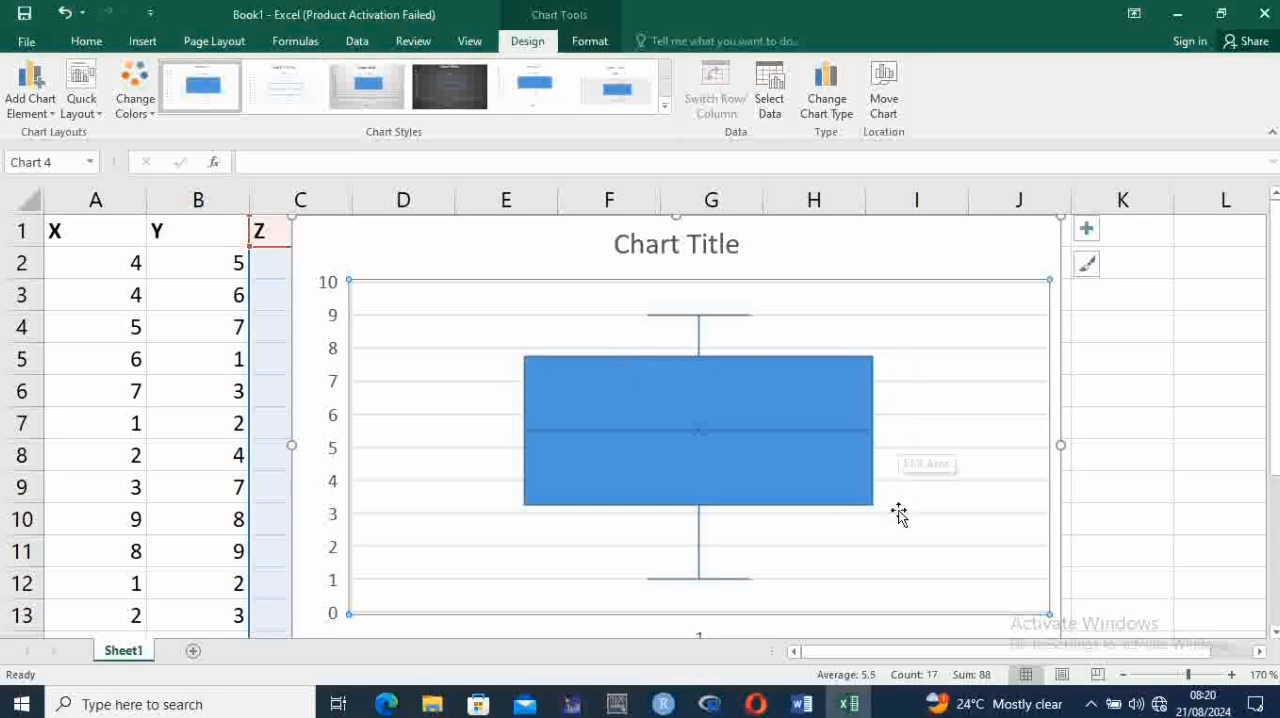
pyautogui.moveTo(700, 579)
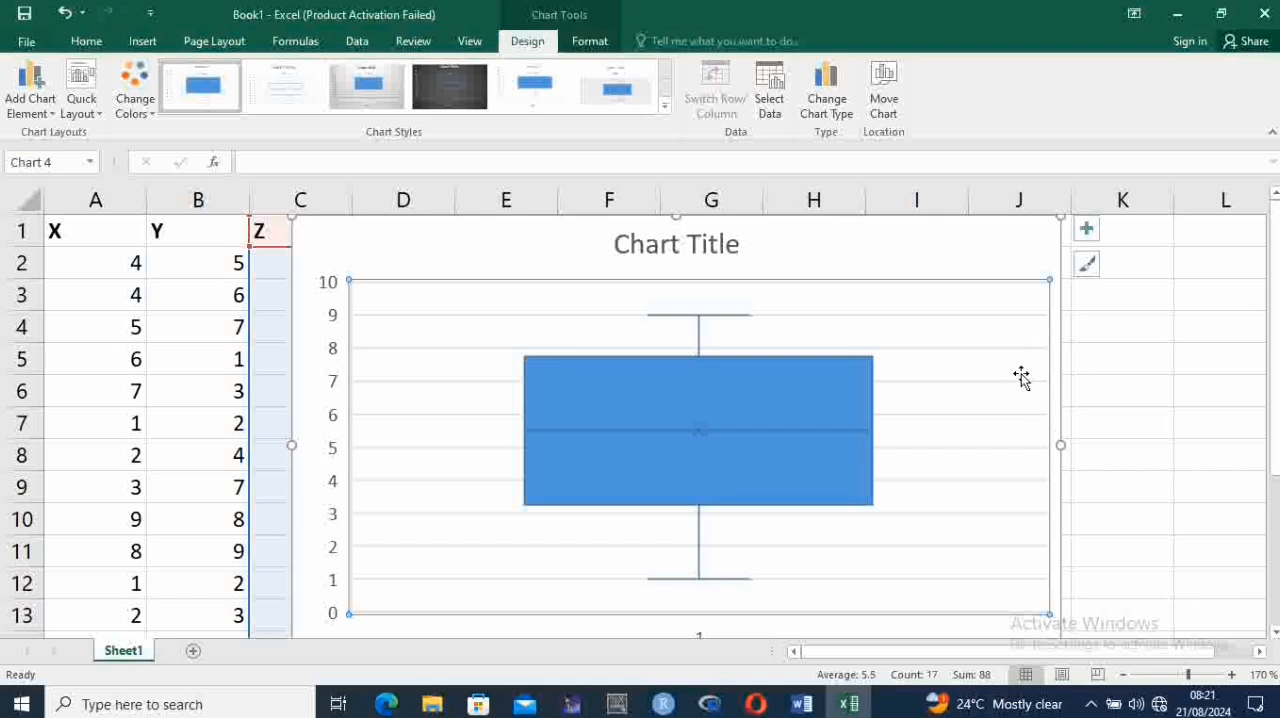
pyautogui.click(1237, 357)
pyautogui.click(1060, 360)
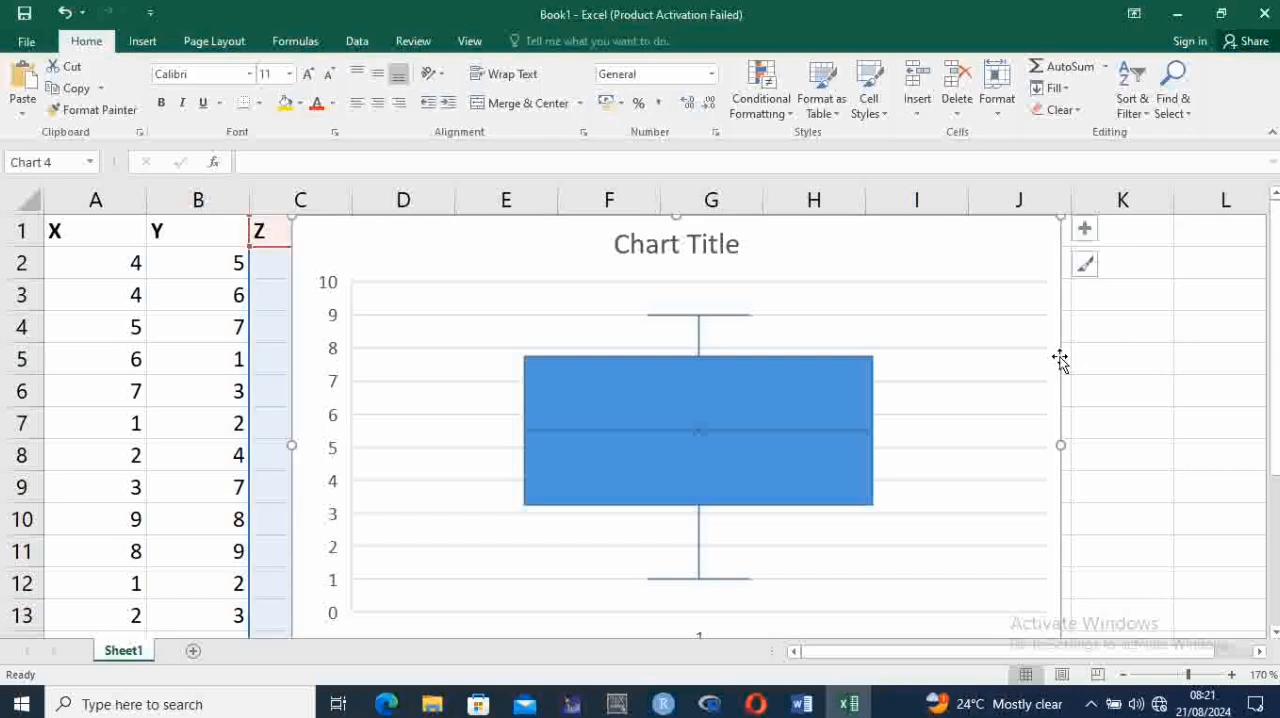
pyautogui.press('Delete')
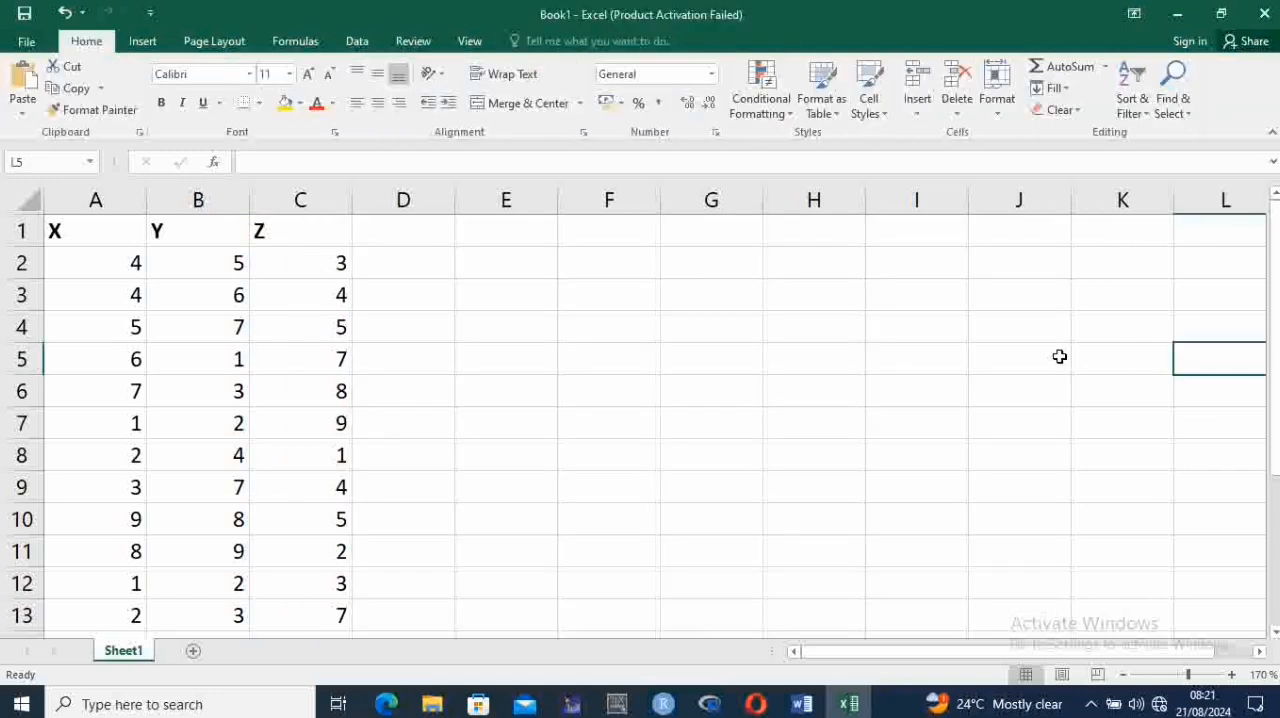
# Switch to the Word document and read the steps in the PLOTTING SCATTER DIAGRAMS section
pyautogui.click(849, 708)
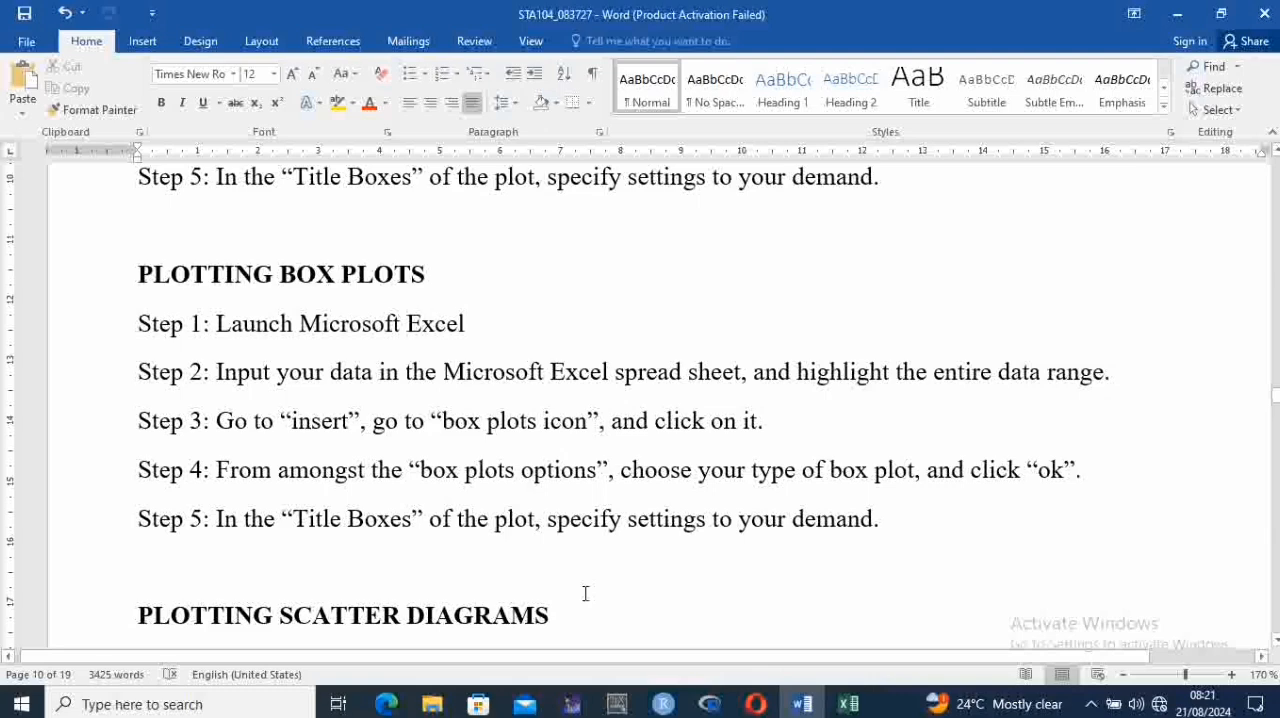
pyautogui.press('Down')
pyautogui.press('Down')
pyautogui.press('Down')
pyautogui.press('Down')
pyautogui.press('Down')
pyautogui.press('Down')
pyautogui.press('Down')
pyautogui.press('Down')
pyautogui.press('Down')
pyautogui.press('Down')
pyautogui.press('Down')
pyautogui.press('Down')
pyautogui.press('Down')
pyautogui.press('Down')
pyautogui.press('Down')
pyautogui.press('Down')
pyautogui.press('Down')
pyautogui.press('Down')
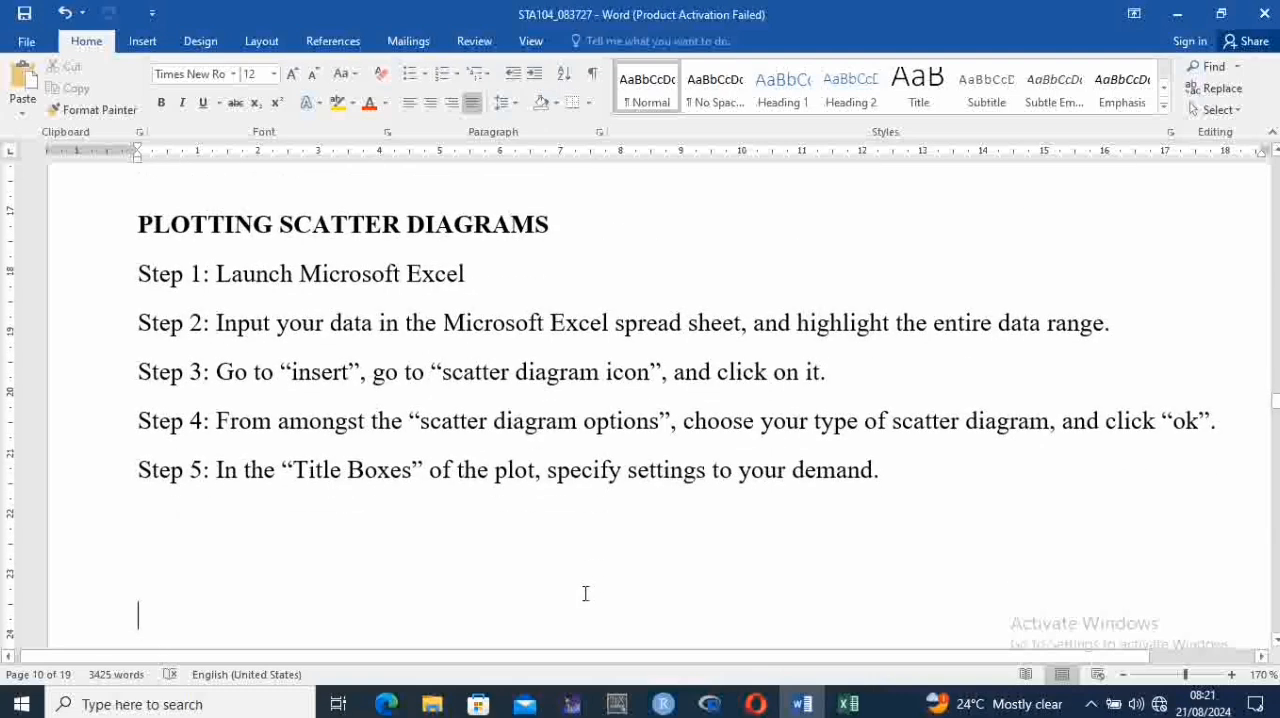
pyautogui.press('Down')
pyautogui.press('Down')
pyautogui.press('Down')
pyautogui.press('Down')
pyautogui.press('Down')
pyautogui.press('Down')
pyautogui.press('Down')
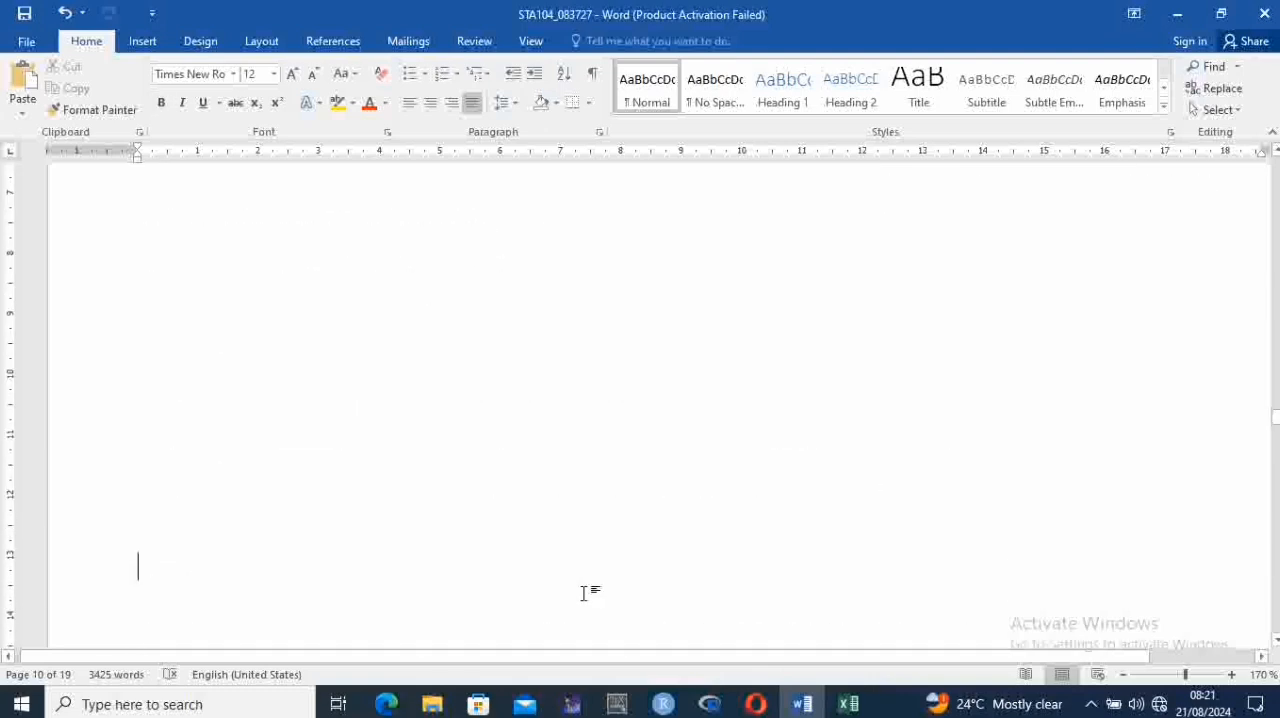
pyautogui.press('Up')
pyautogui.press('Up')
pyautogui.press('Up')
pyautogui.press('Up')
pyautogui.press('Up')
pyautogui.press('Up')
pyautogui.press('Up')
pyautogui.press('Up')
pyautogui.press('Up')
pyautogui.press('Up')
pyautogui.press('Up')
pyautogui.press('Up')
pyautogui.press('Up')
pyautogui.press('Up')
pyautogui.press('Up')
pyautogui.press('Up')
pyautogui.press('Up')
pyautogui.press('Up')
pyautogui.press('Up')
pyautogui.press('Up')
pyautogui.press('Down')
pyautogui.press('Down')
pyautogui.press('Down')
pyautogui.press('Down')
pyautogui.press('Down')
pyautogui.press('Down')
pyautogui.press('Down')
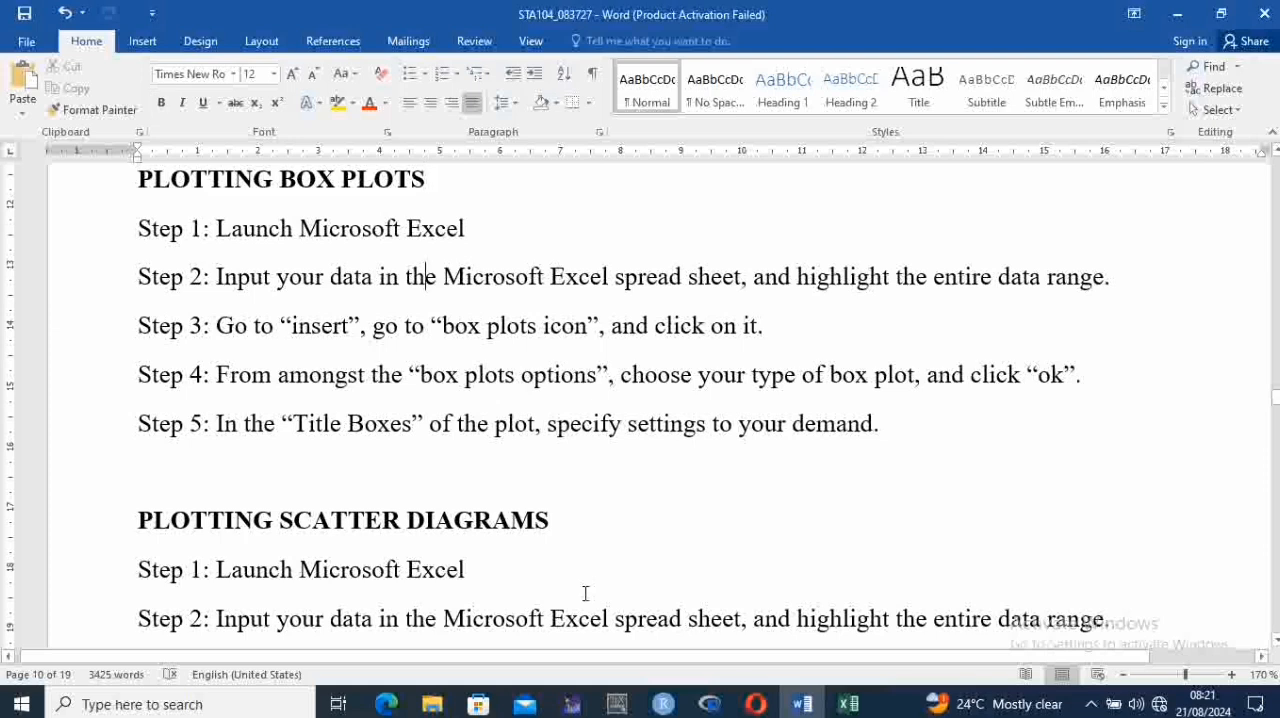
pyautogui.press('Down')
pyautogui.press('Down')
pyautogui.press('Down')
pyautogui.press('Down')
pyautogui.press('Down')
pyautogui.press('Down')
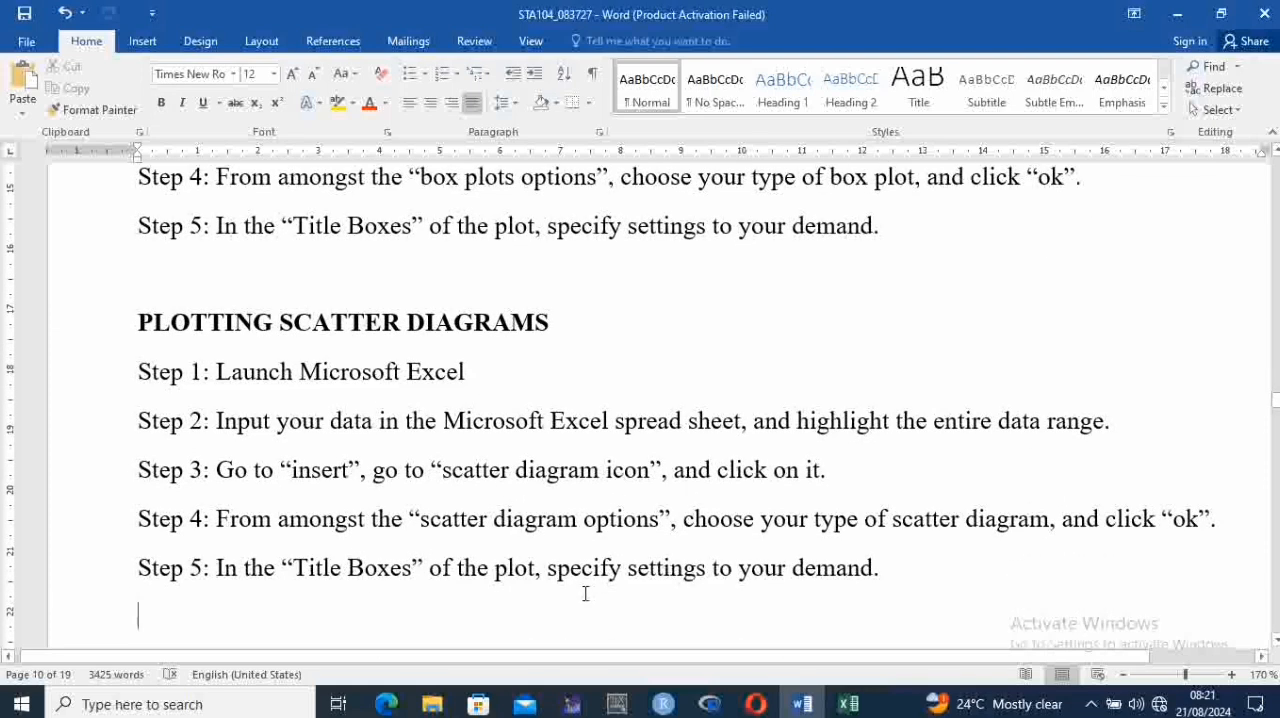
# Switch to the Excel workbook and select the Y column with its header, range B1:B17
pyautogui.click(850, 703)
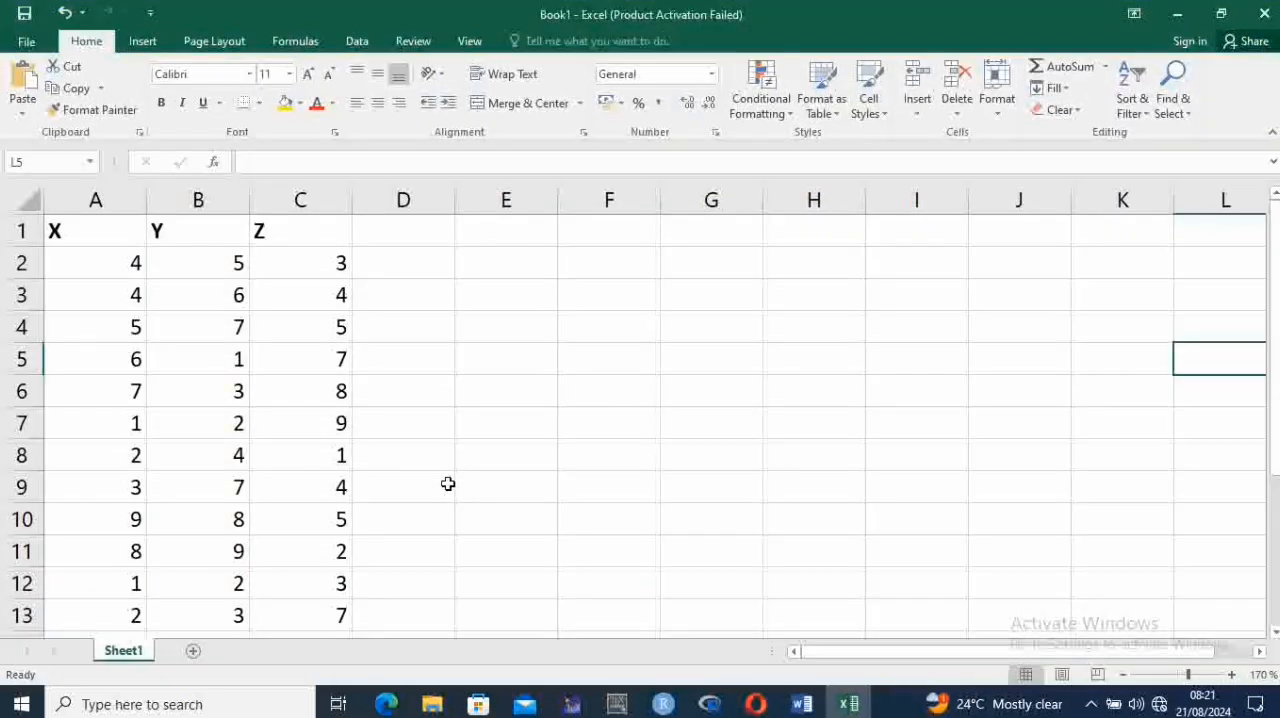
pyautogui.click(213, 251)
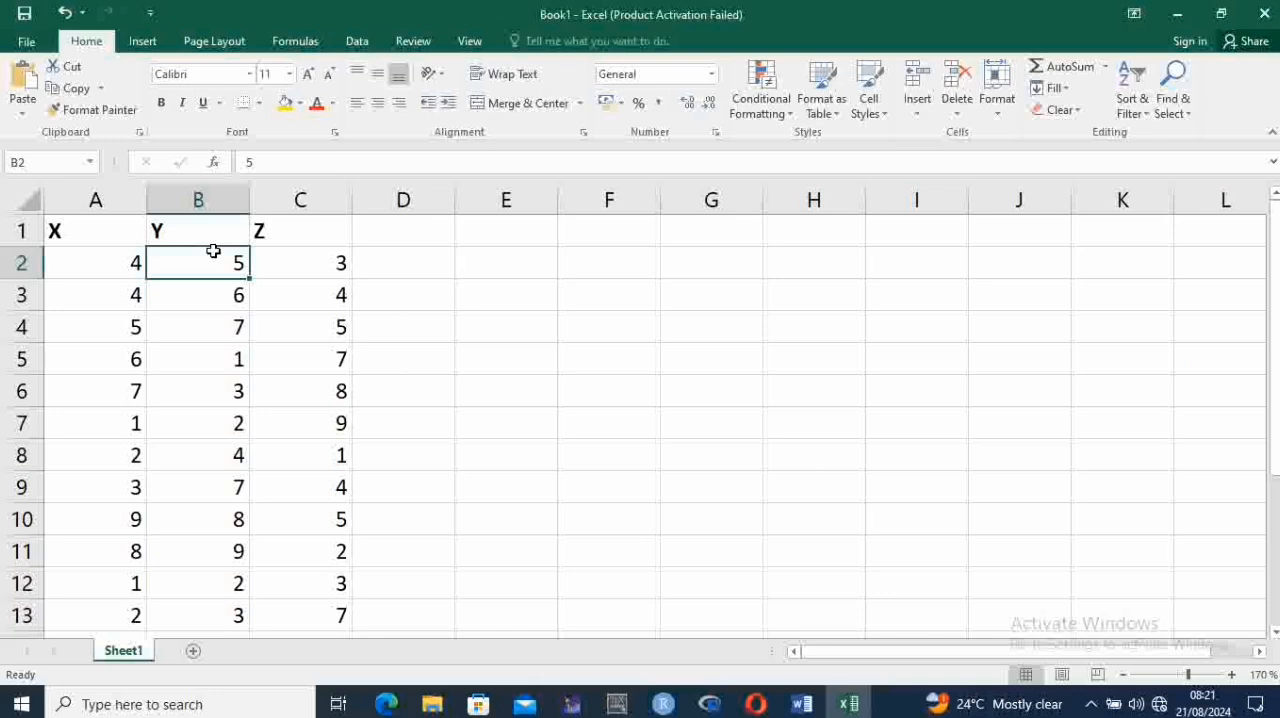
pyautogui.press('Up')
pyautogui.hotkey('shift', 'Down')
pyautogui.hotkey('shift', 'Down')
pyautogui.hotkey('shift', 'Down')
pyautogui.hotkey('shift', 'Down')
pyautogui.hotkey('shift', 'Down')
pyautogui.hotkey('shift', 'Down')
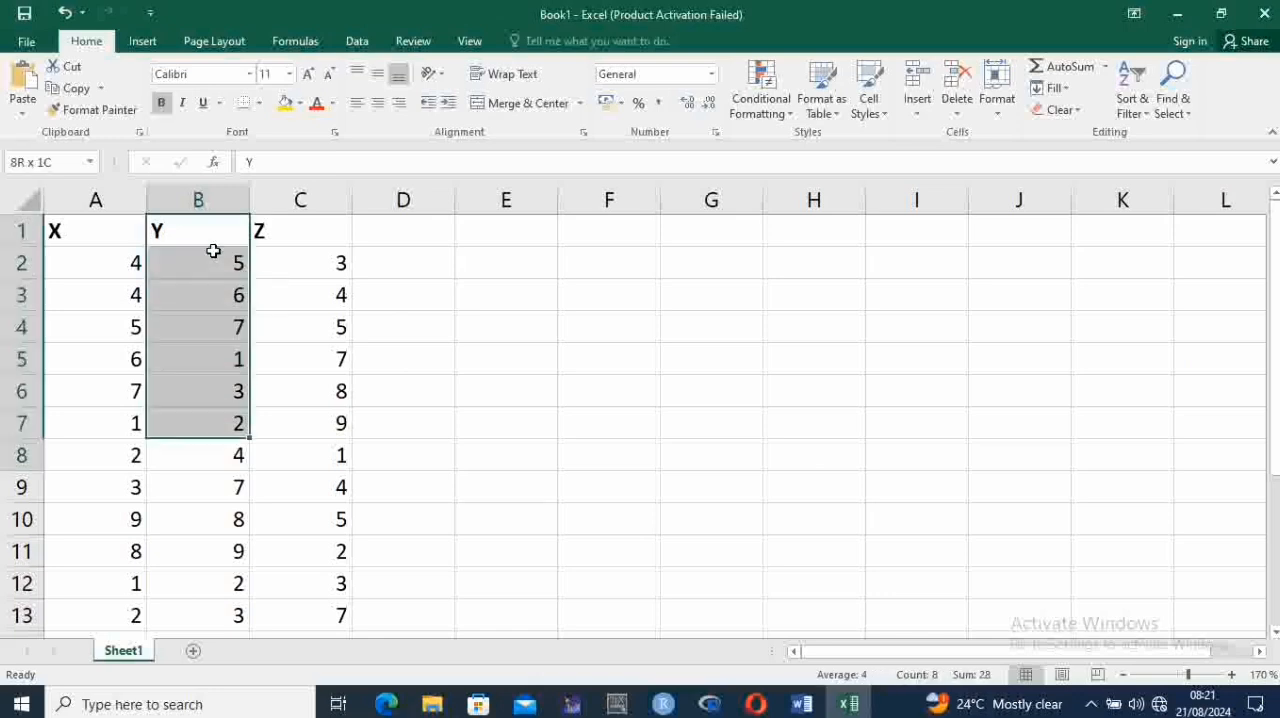
pyautogui.hotkey('shift', 'Down')
pyautogui.hotkey('shift', 'Down')
pyautogui.hotkey('shift', 'Down')
pyautogui.hotkey('shift', 'Down')
pyautogui.hotkey('shift', 'Down')
pyautogui.hotkey('shift', 'Down')
pyautogui.hotkey('shift', 'Down')
pyautogui.hotkey('shift', 'Down')
pyautogui.hotkey('shift', 'Down')
pyautogui.hotkey('shift', 'Down')
pyautogui.hotkey('shift', 'Down')
pyautogui.hotkey('shift', 'Down')
pyautogui.hotkey('shift', 'Down')
pyautogui.hotkey('shift', 'Down')
pyautogui.hotkey('shift', 'Down')
pyautogui.hotkey('shift', 'Up')
pyautogui.hotkey('shift', 'Up')
pyautogui.hotkey('shift', 'Up')
pyautogui.hotkey('shift', 'Up')
pyautogui.hotkey('shift', 'Up')
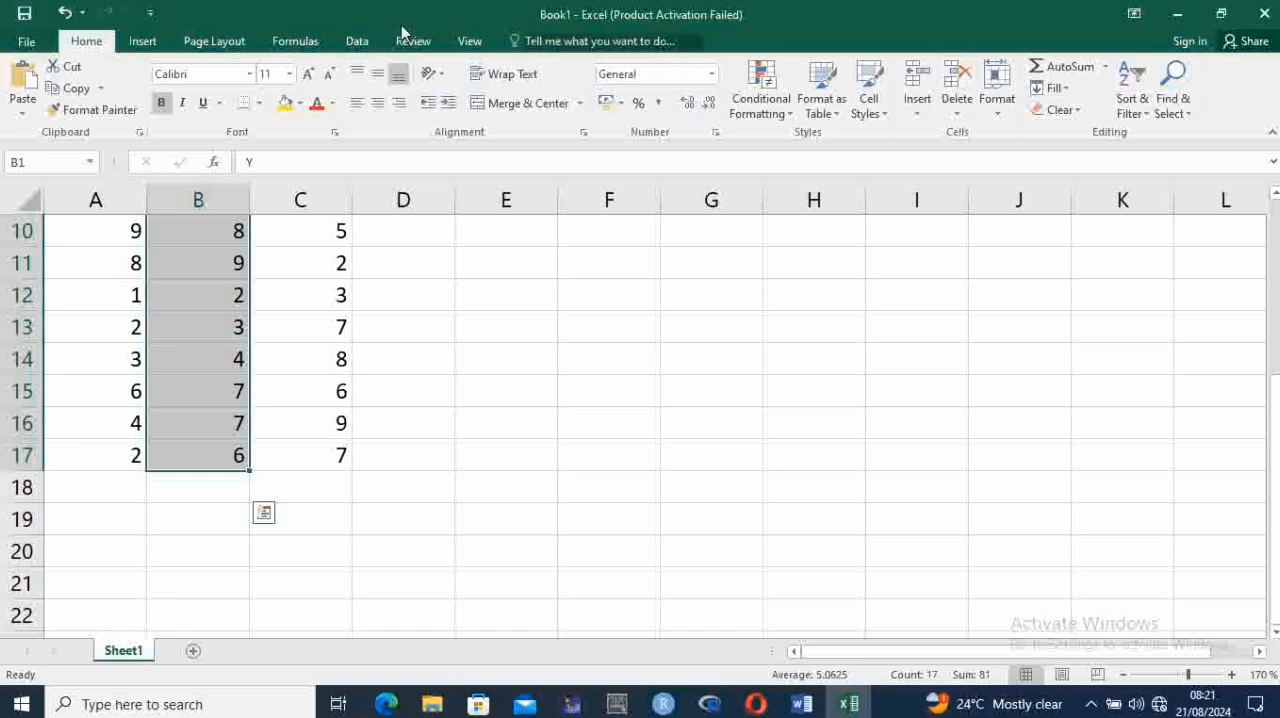
# Insert a Scatter with Smooth Lines and Markers chart from the selected Y data, and delete the chart
pyautogui.click(142, 41)
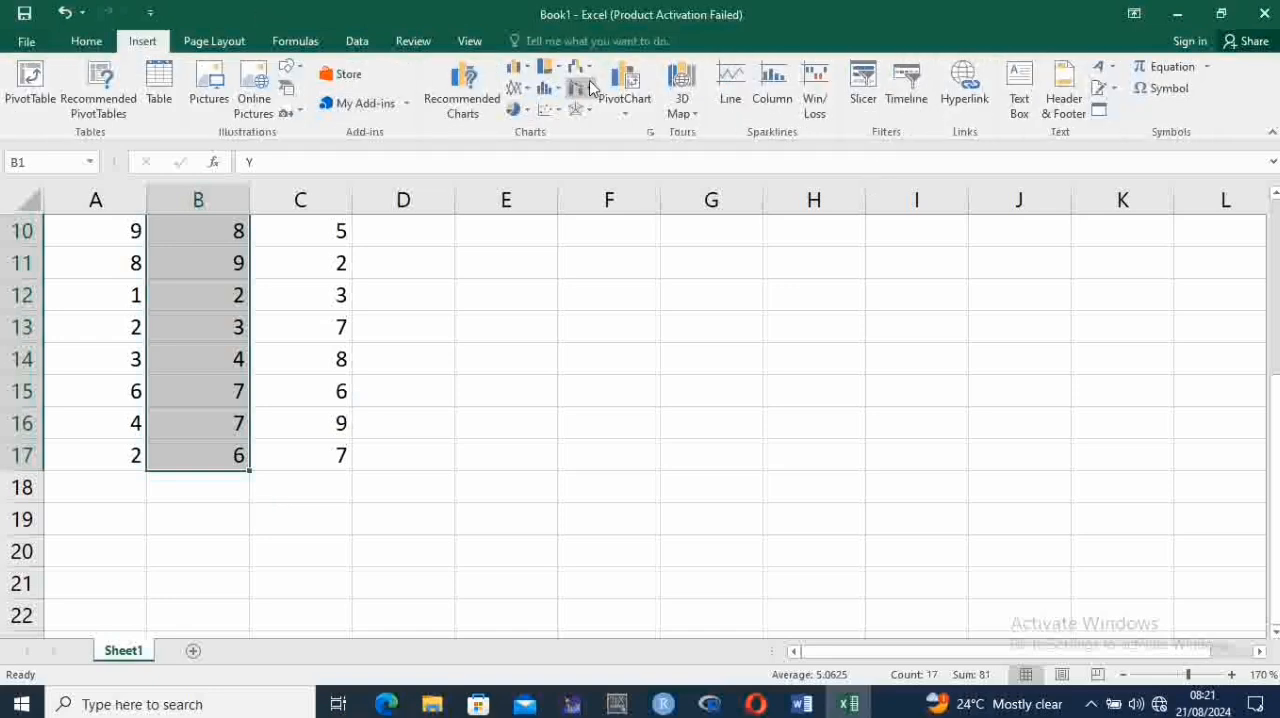
pyautogui.click(550, 114)
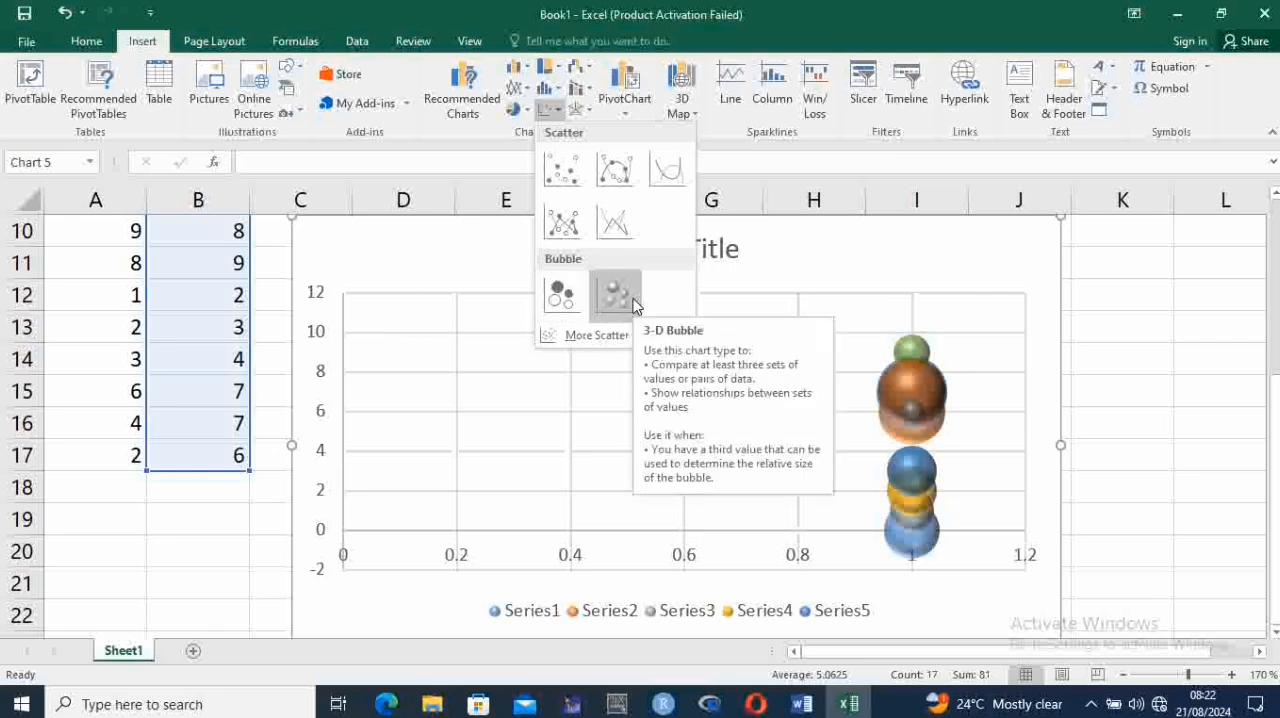
pyautogui.click(609, 181)
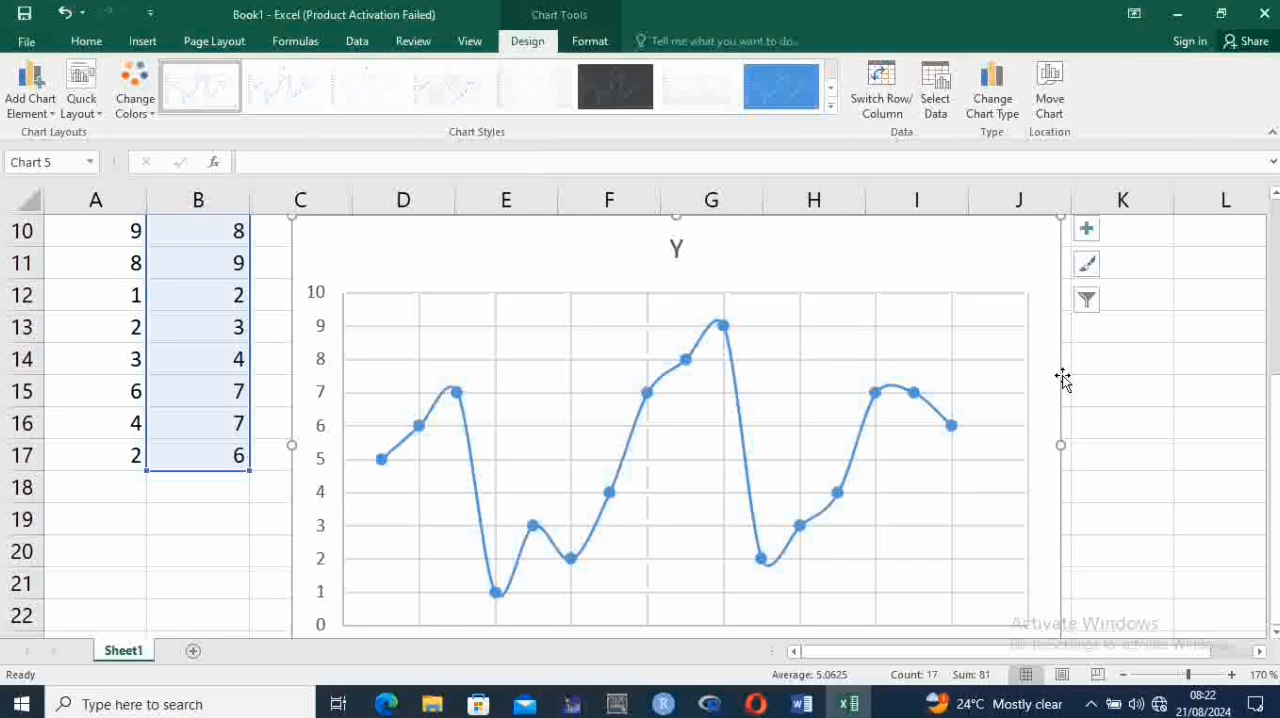
pyautogui.press('Delete')
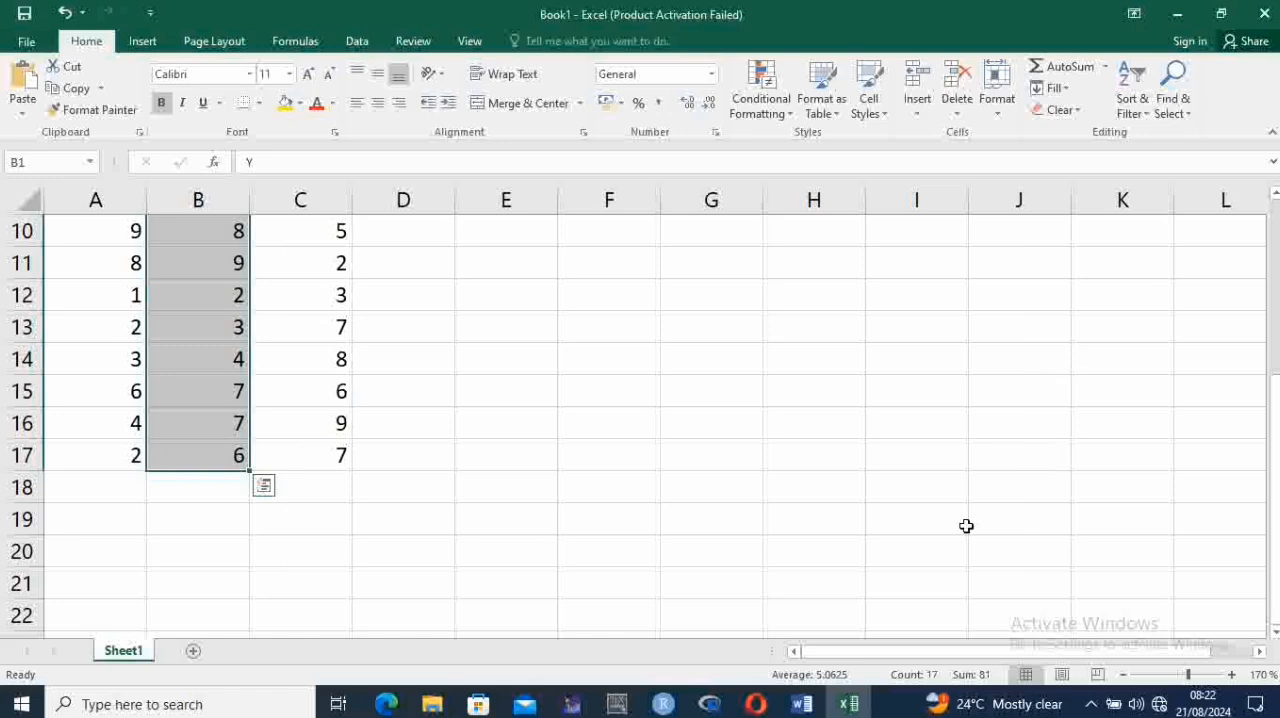
# Switch to the Word document and read the steps in the PLOTTING SURFACE PLOTS section
pyautogui.click(849, 704)
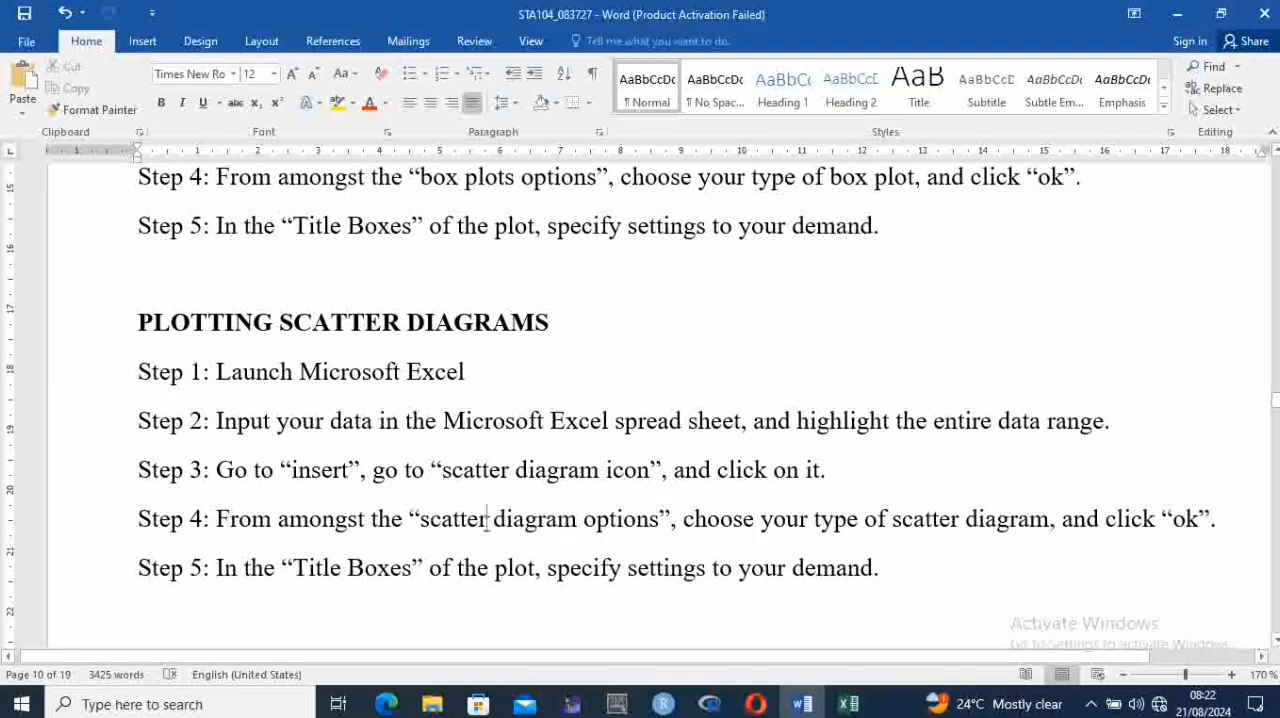
pyautogui.press('Down')
pyautogui.press('Down')
pyautogui.press('Down')
pyautogui.press('Down')
pyautogui.press('Down')
pyautogui.press('Down')
pyautogui.press('Down')
pyautogui.press('Down')
pyautogui.press('Down')
pyautogui.press('Down')
pyautogui.press('Down')
pyautogui.press('Down')
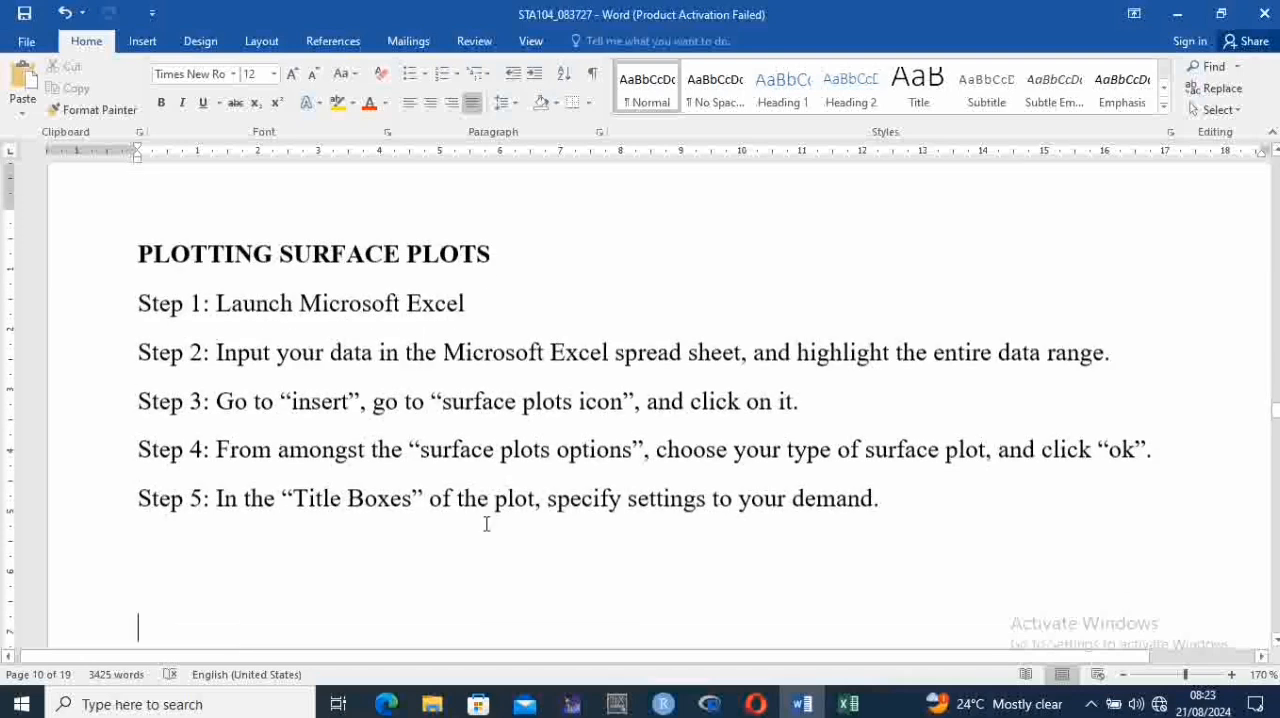
pyautogui.press('Up')
pyautogui.press('Up')
pyautogui.press('Up')
pyautogui.press('Up')
pyautogui.press('Up')
pyautogui.press('Up')
pyautogui.press('Up')
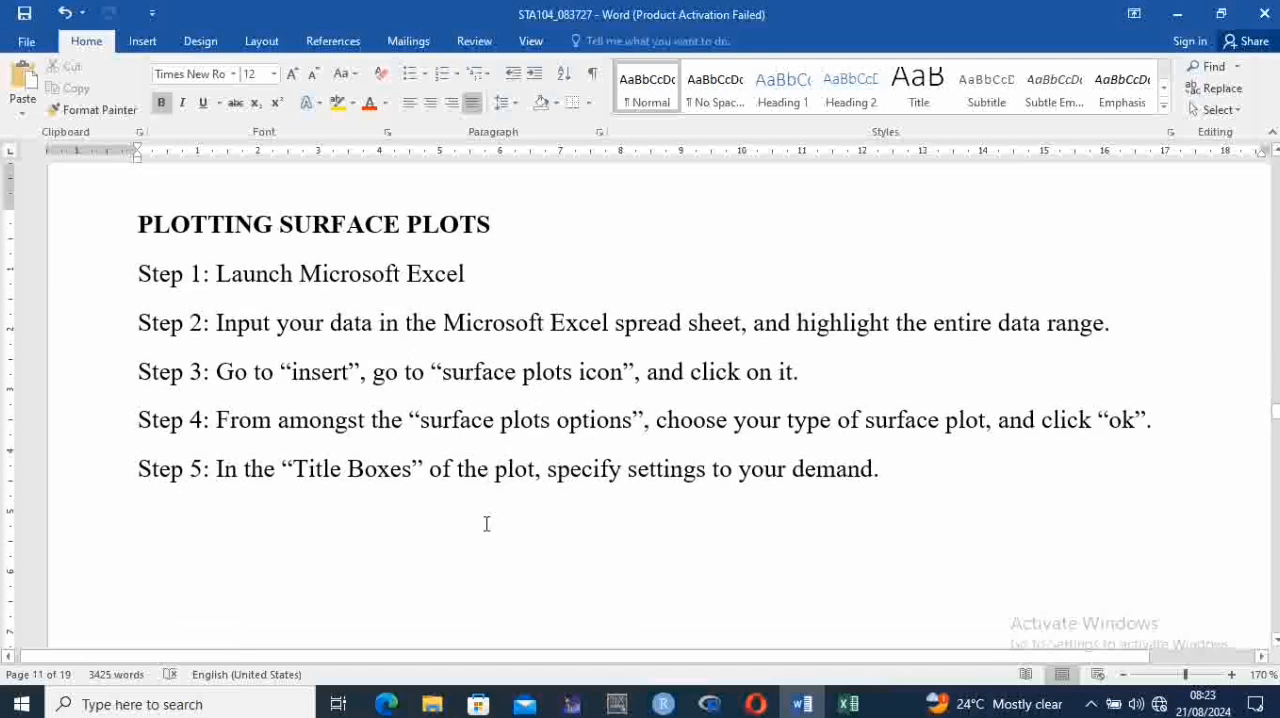
pyautogui.press('Up')
pyautogui.press('Down')
pyautogui.press('Down')
pyautogui.press('Down')
pyautogui.press('Down')
pyautogui.press('Down')
pyautogui.press('Down')
pyautogui.press('Down')
pyautogui.press('Down')
pyautogui.press('Up')
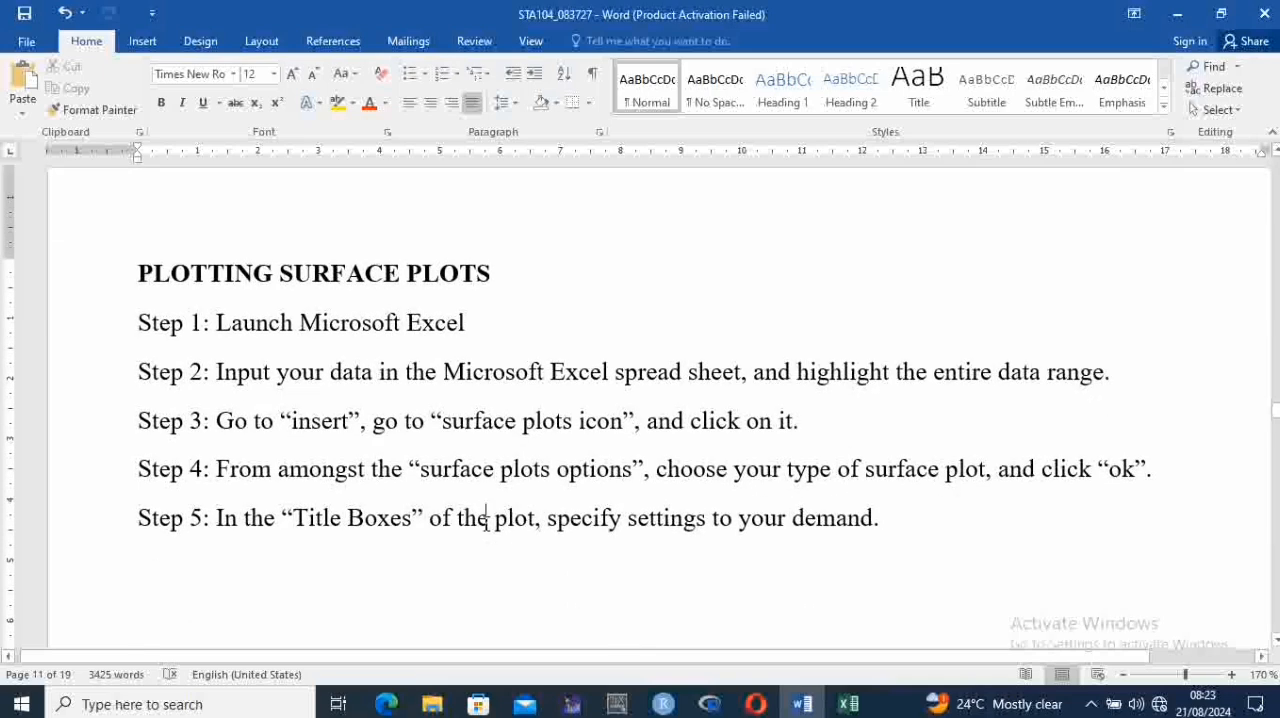
pyautogui.click(487, 518)
# Switch to the Excel workbook and look through the statistic, combo and surface chart types
pyautogui.click(848, 704)
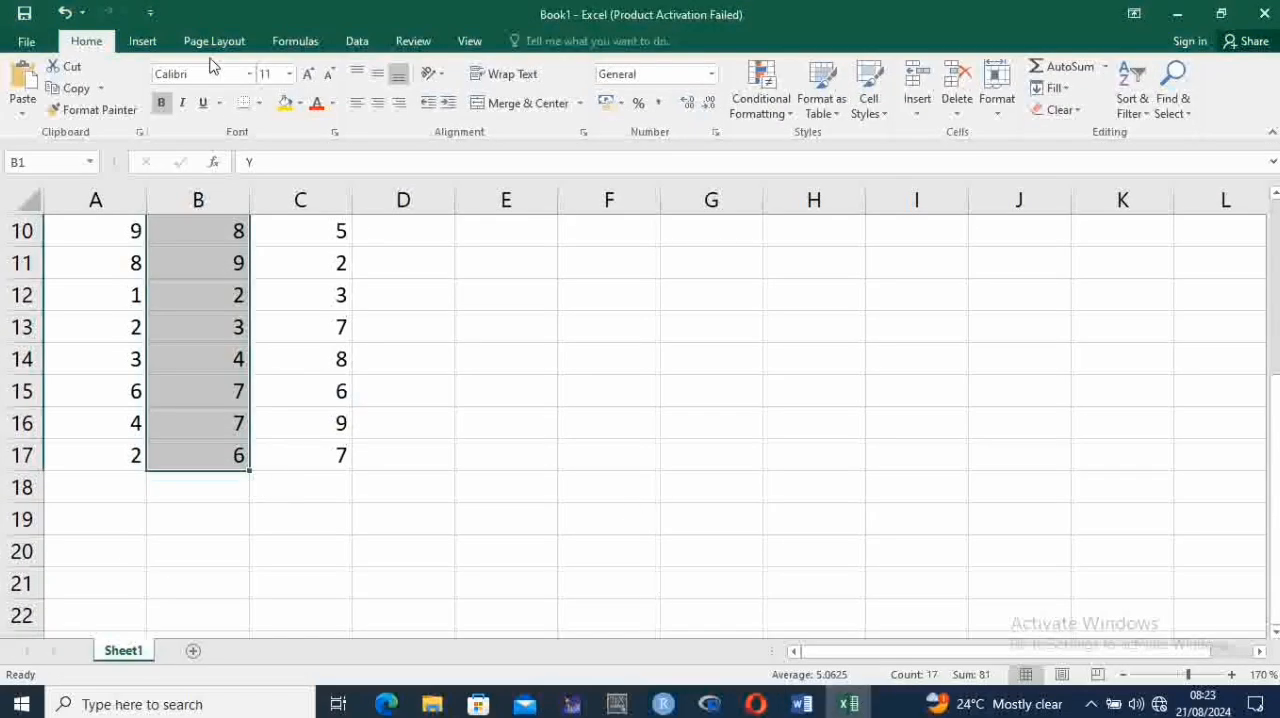
pyautogui.click(143, 43)
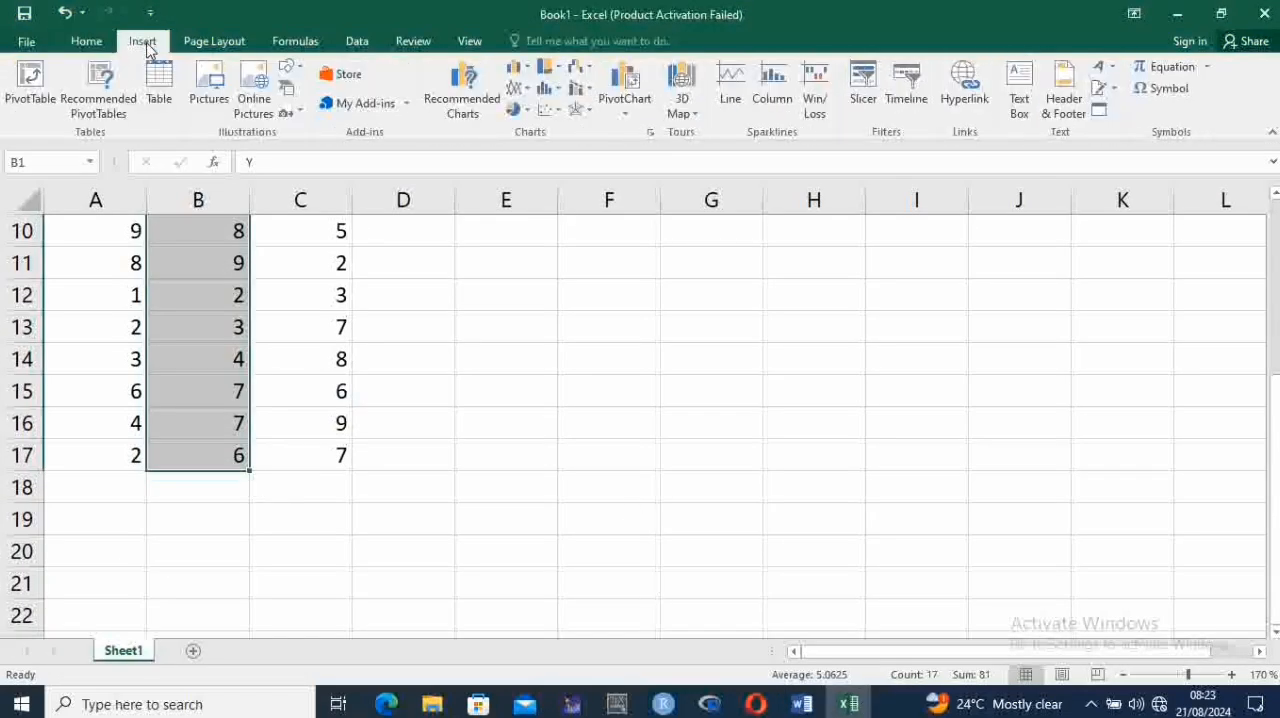
pyautogui.click(583, 99)
pyautogui.click(582, 92)
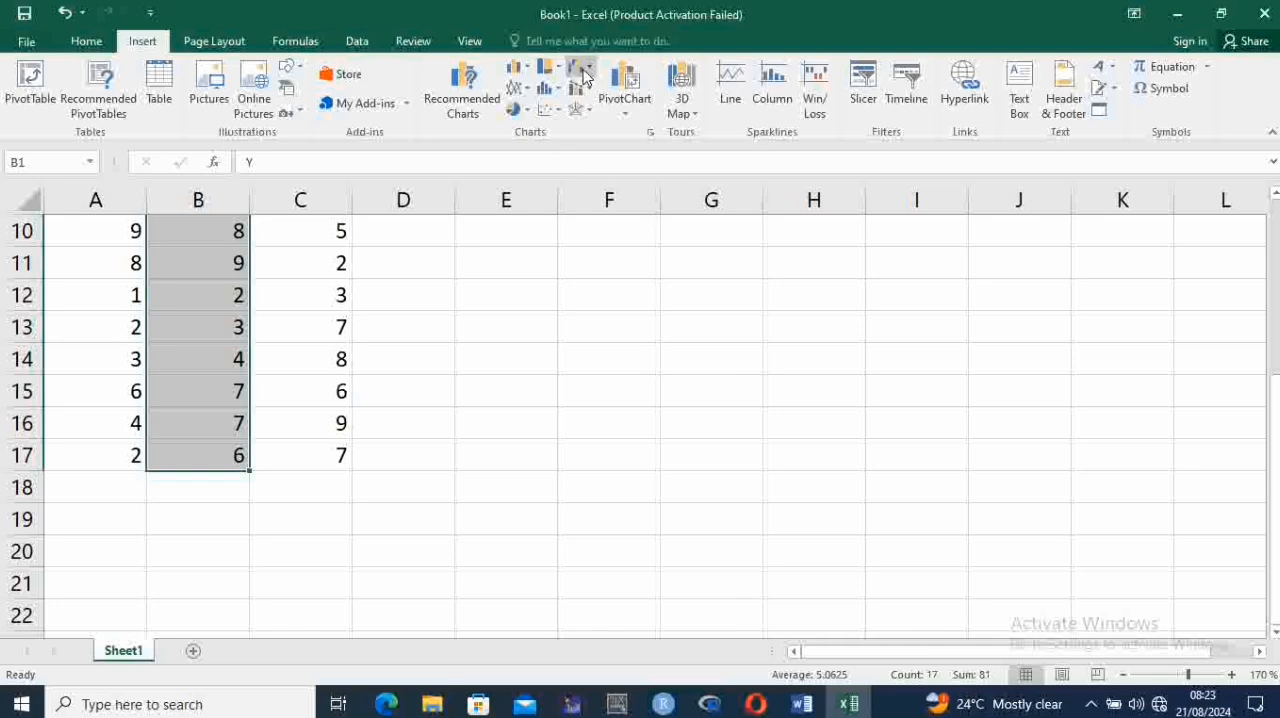
pyautogui.click(585, 76)
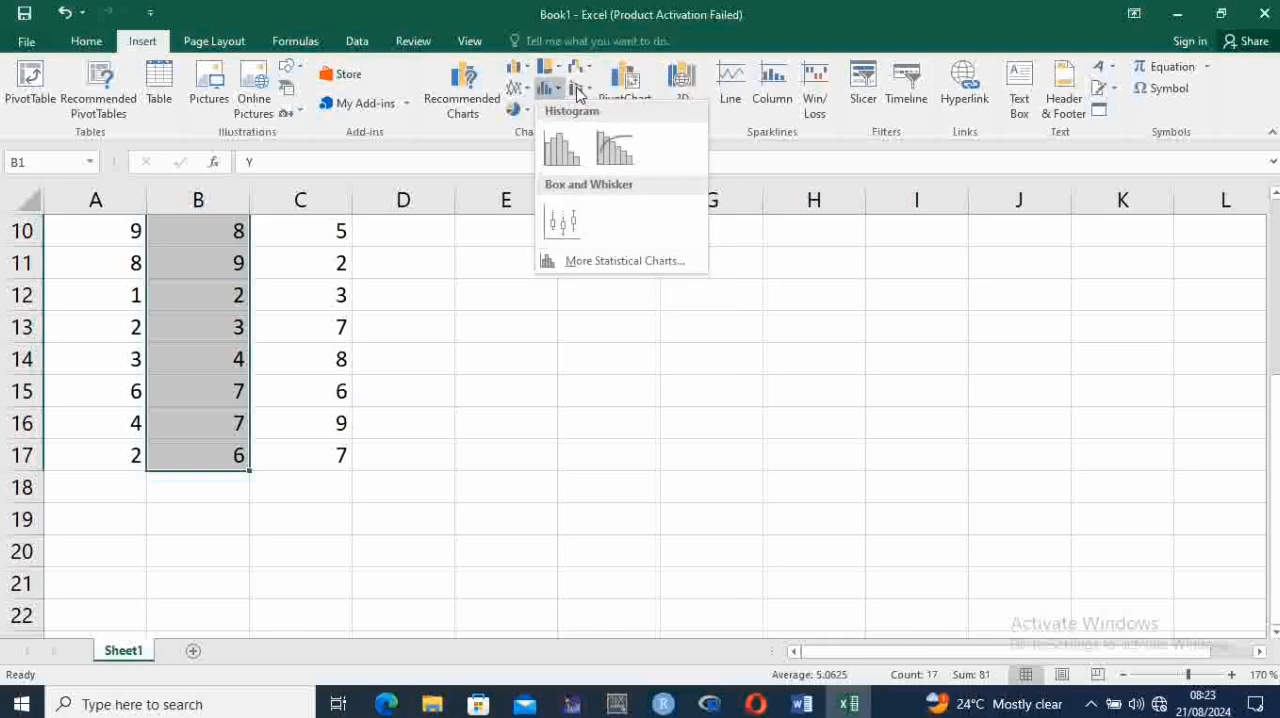
pyautogui.moveTo(578, 92)
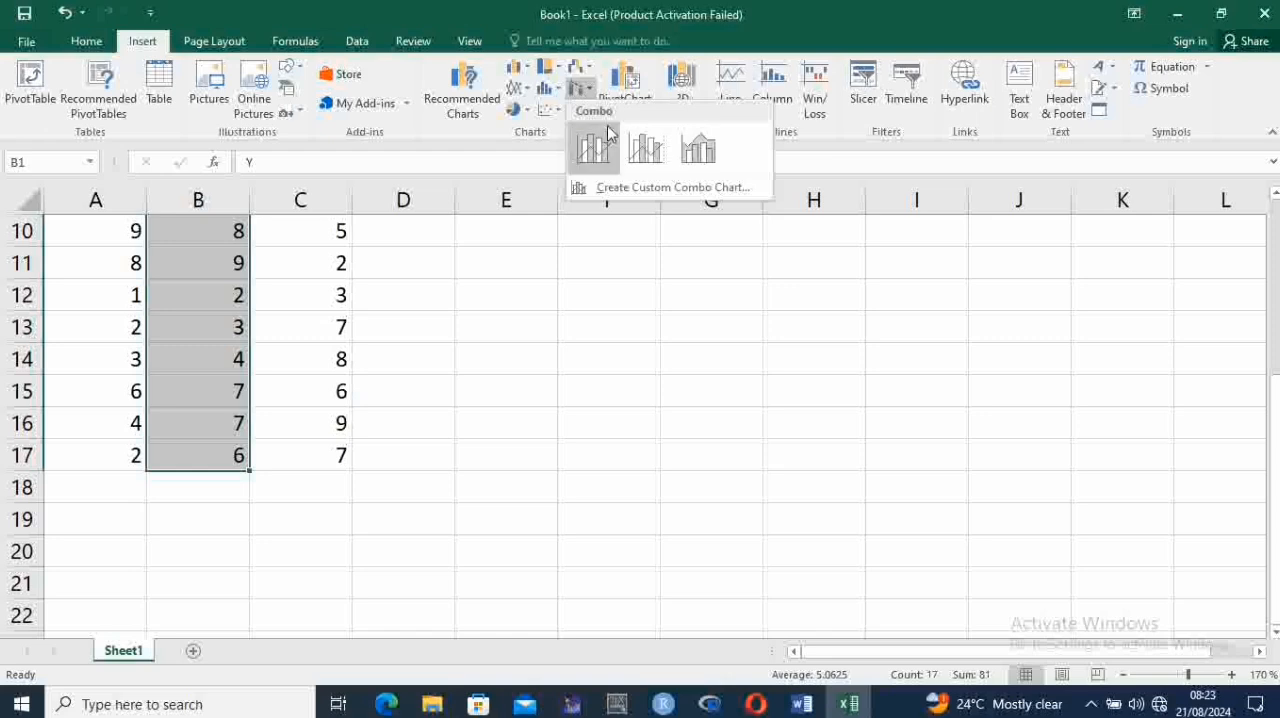
pyautogui.click(582, 89)
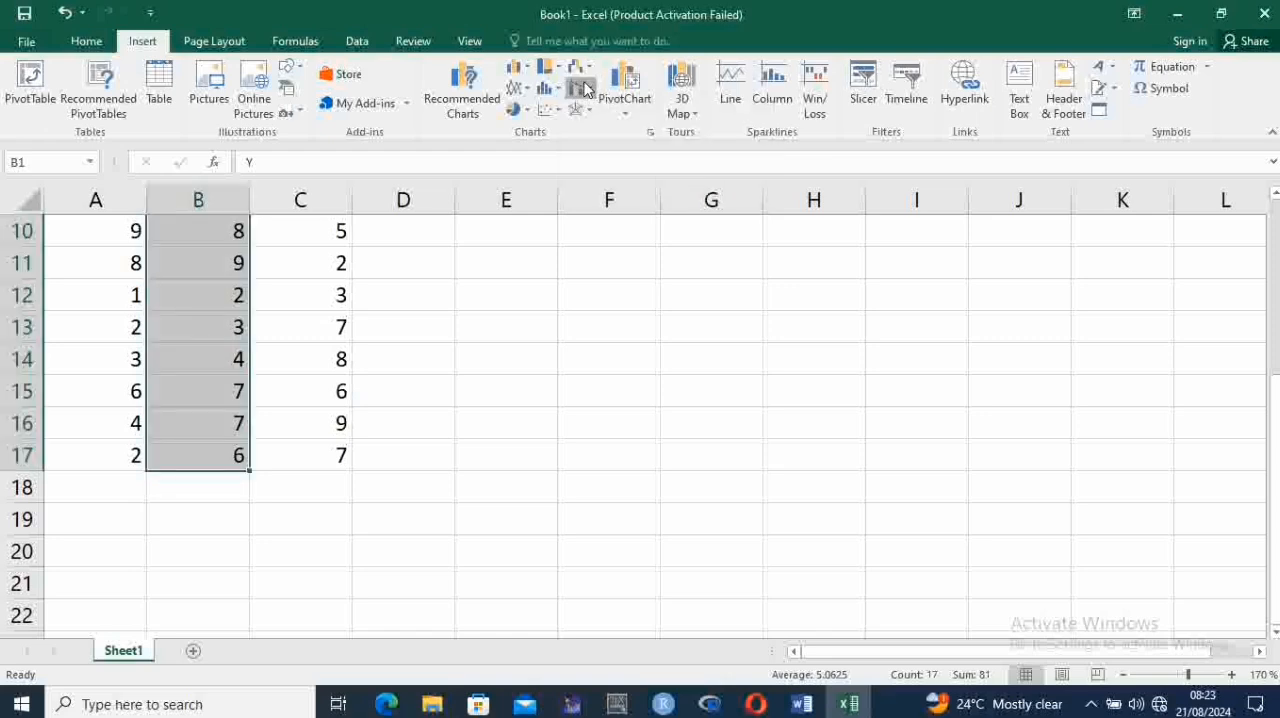
pyautogui.click(587, 89)
pyautogui.click(587, 89)
pyautogui.click(578, 111)
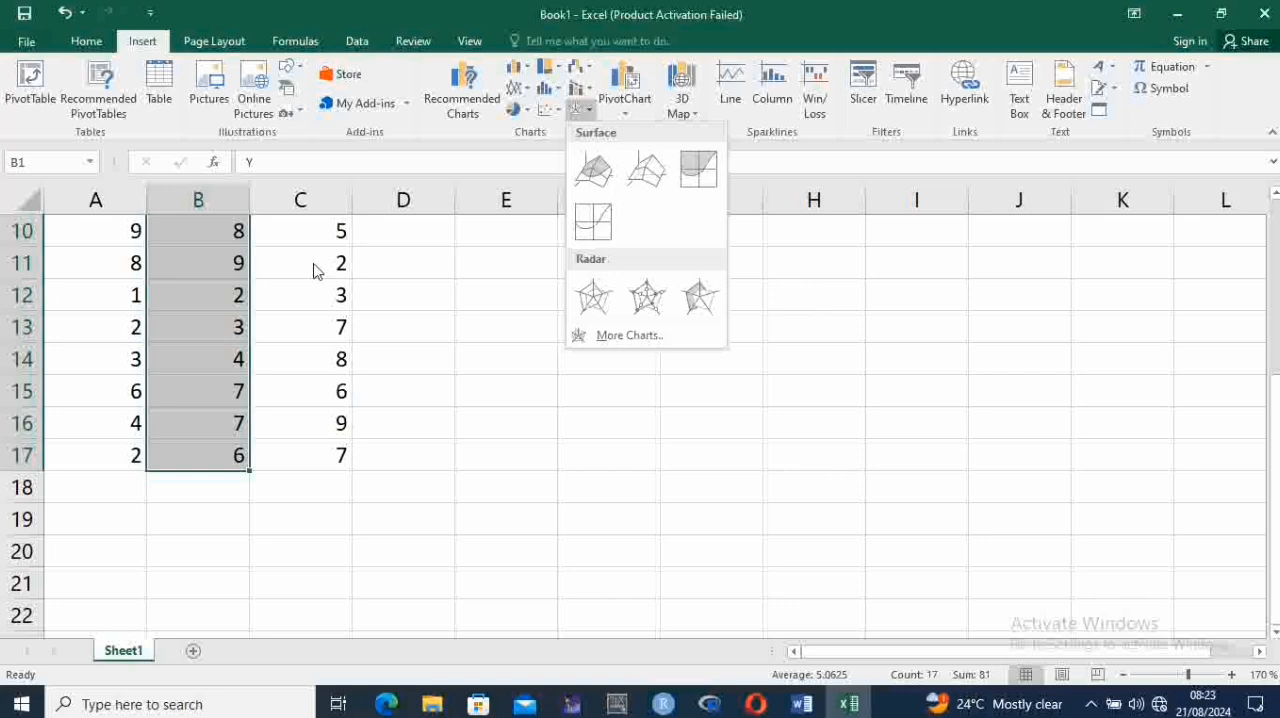
pyautogui.press('Escape')
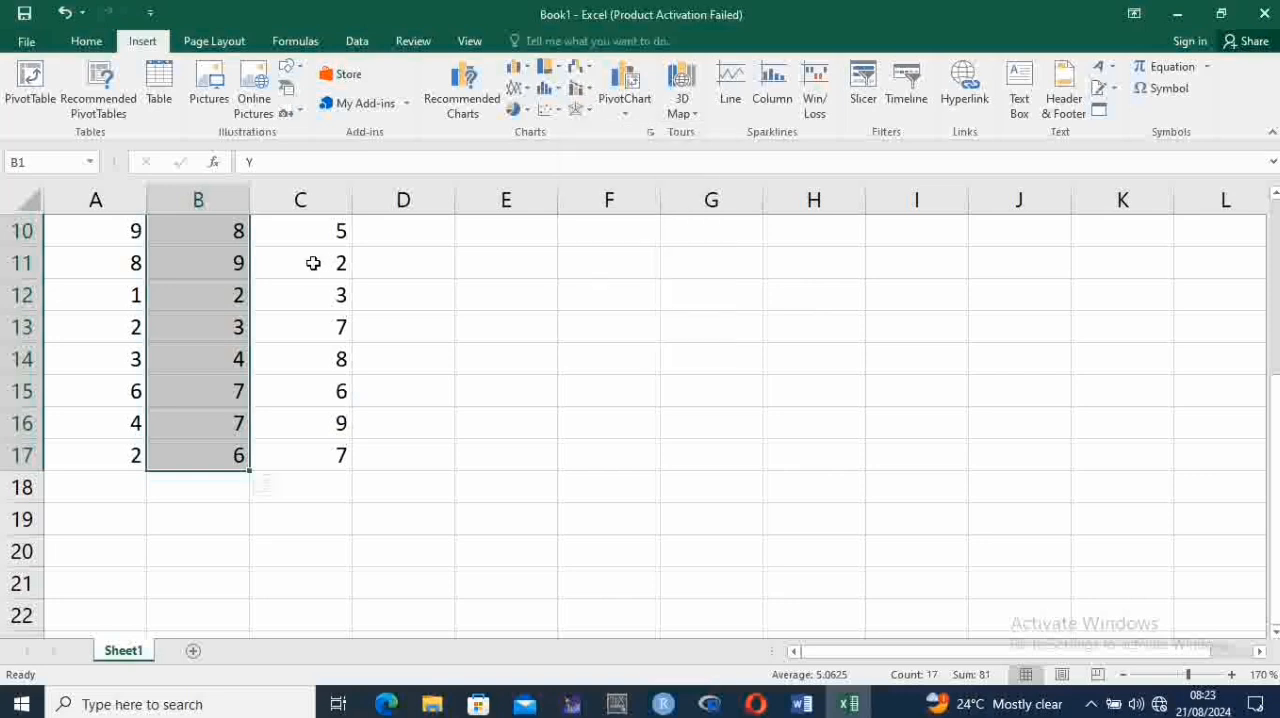
# Try to insert a 3-D Surface chart from the Y column alone
pyautogui.click(580, 108)
pyautogui.click(595, 170)
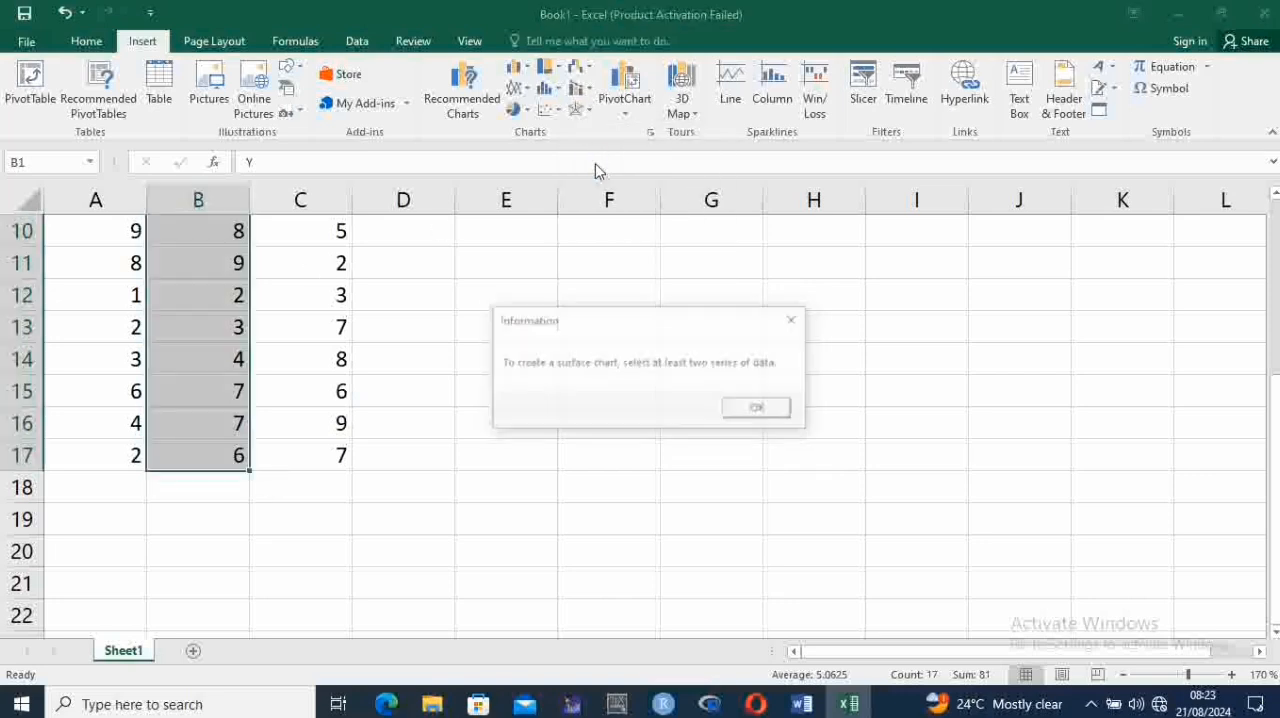
pyautogui.click(797, 321)
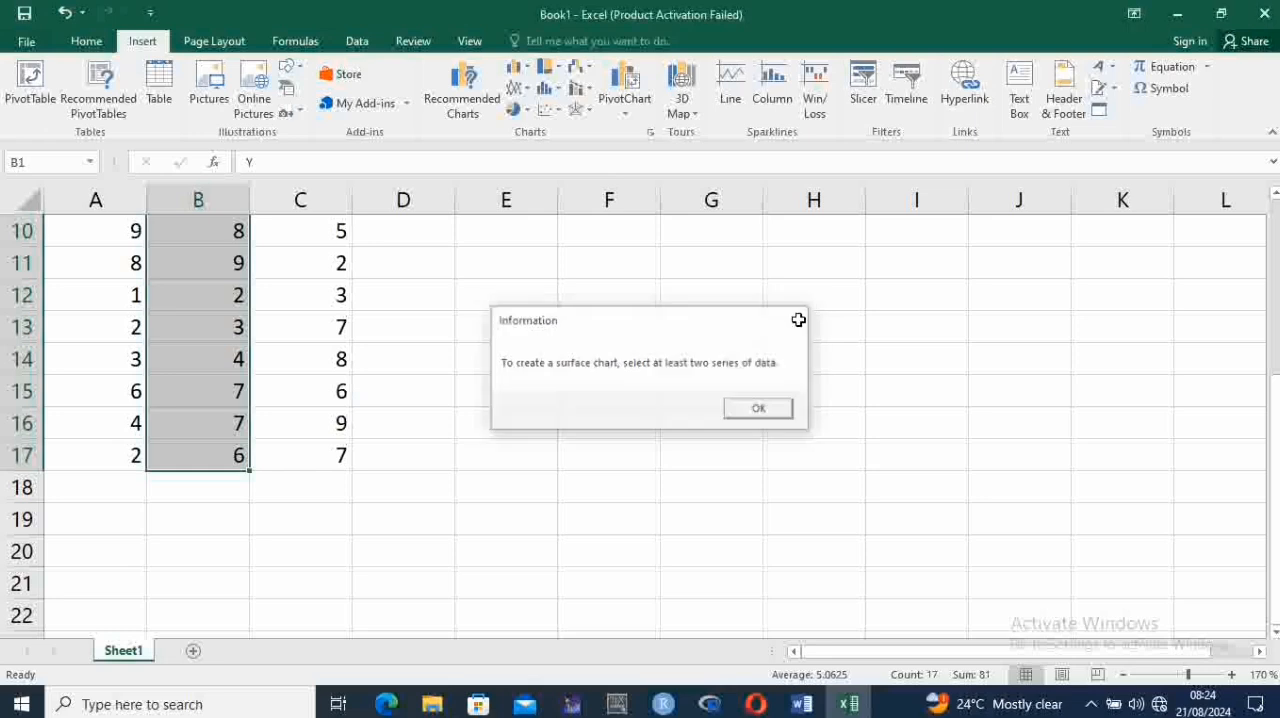
# Insert a 3-D Surface chart from the whole X, Y and Z data range, with a single cell of the table active
pyautogui.click(386, 282)
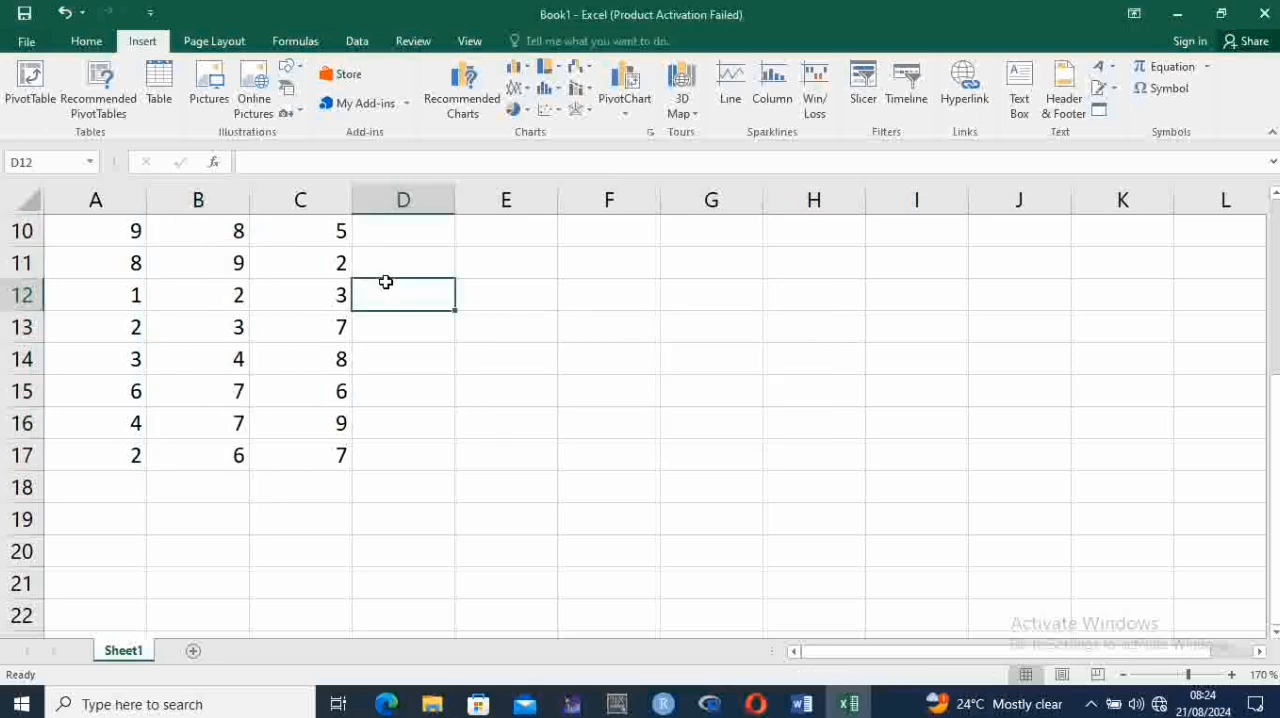
pyautogui.click(229, 257)
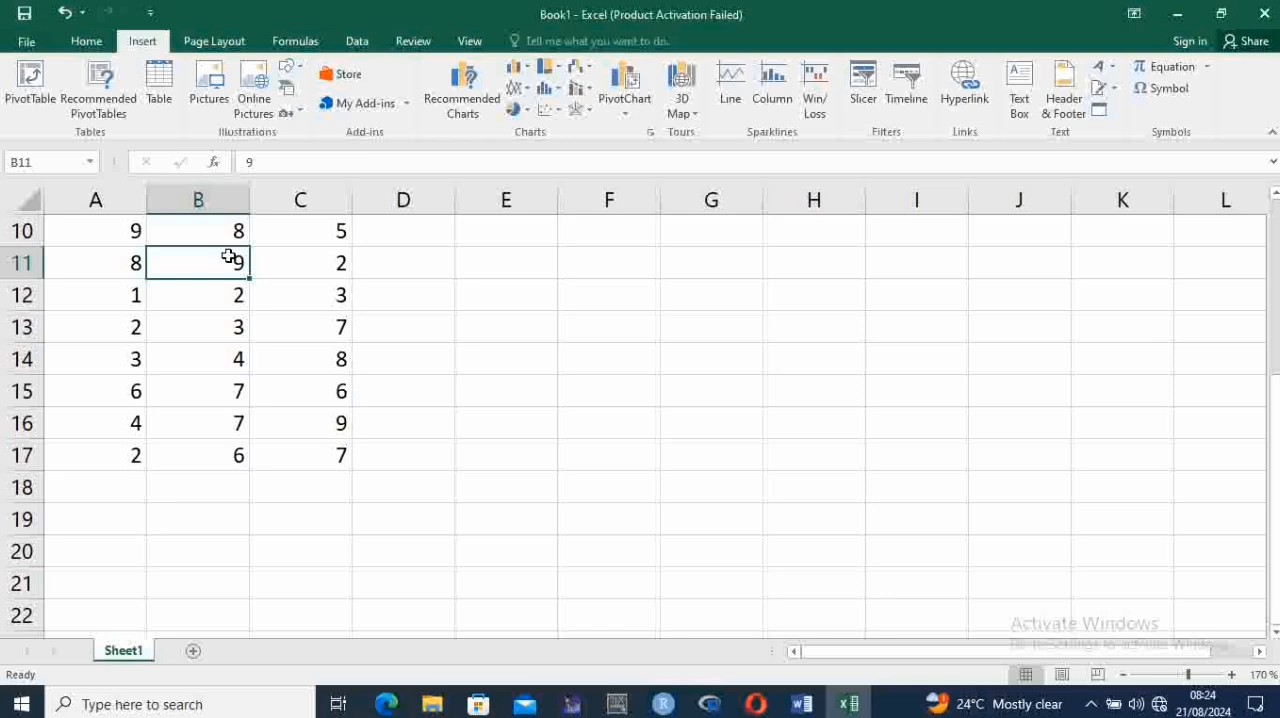
pyautogui.press('Up')
pyautogui.press('Up')
pyautogui.press('Up')
pyautogui.press('Up')
pyautogui.press('Up')
pyautogui.press('Up')
pyautogui.press('Up')
pyautogui.press('Up')
pyautogui.press('Up')
pyautogui.press('Up')
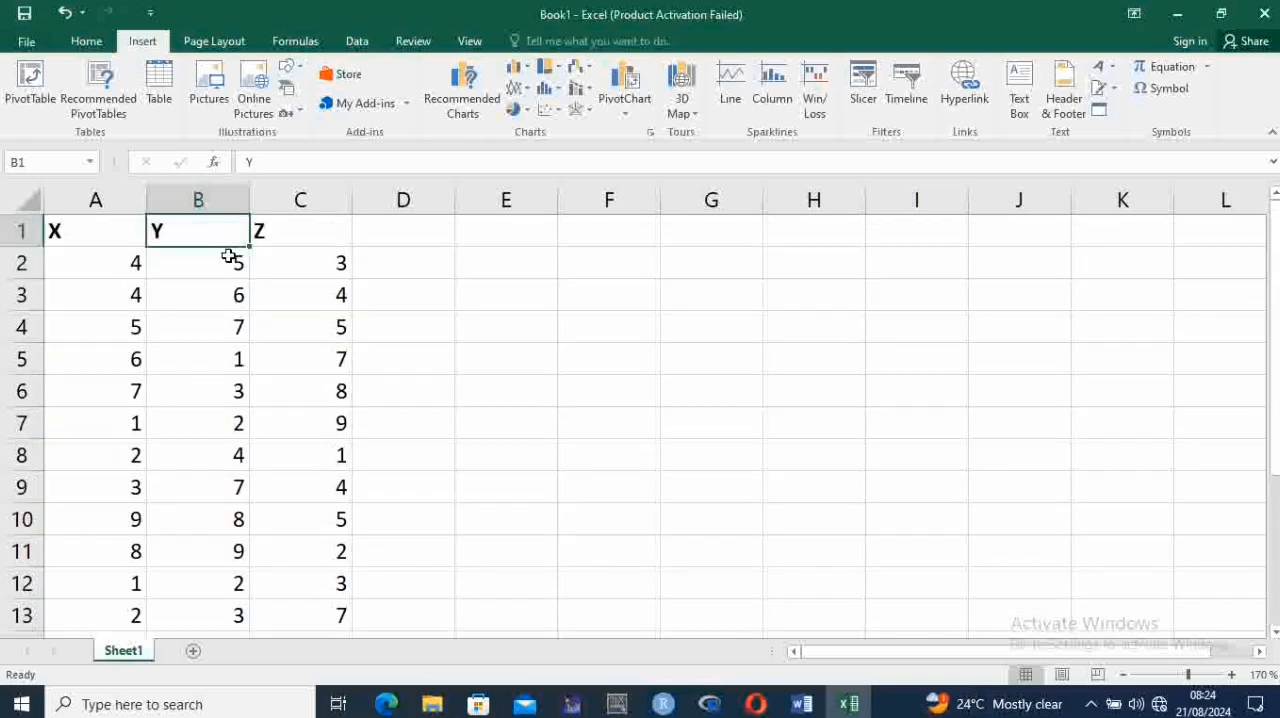
pyautogui.click(579, 111)
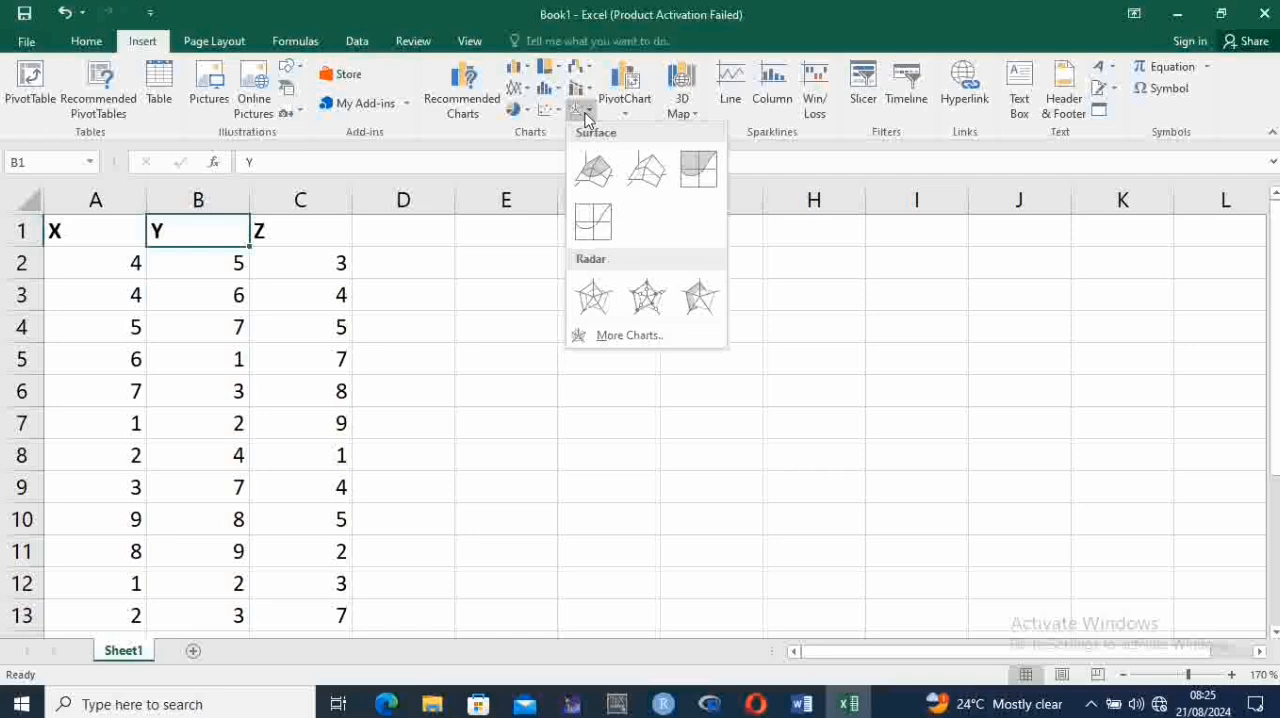
pyautogui.click(603, 177)
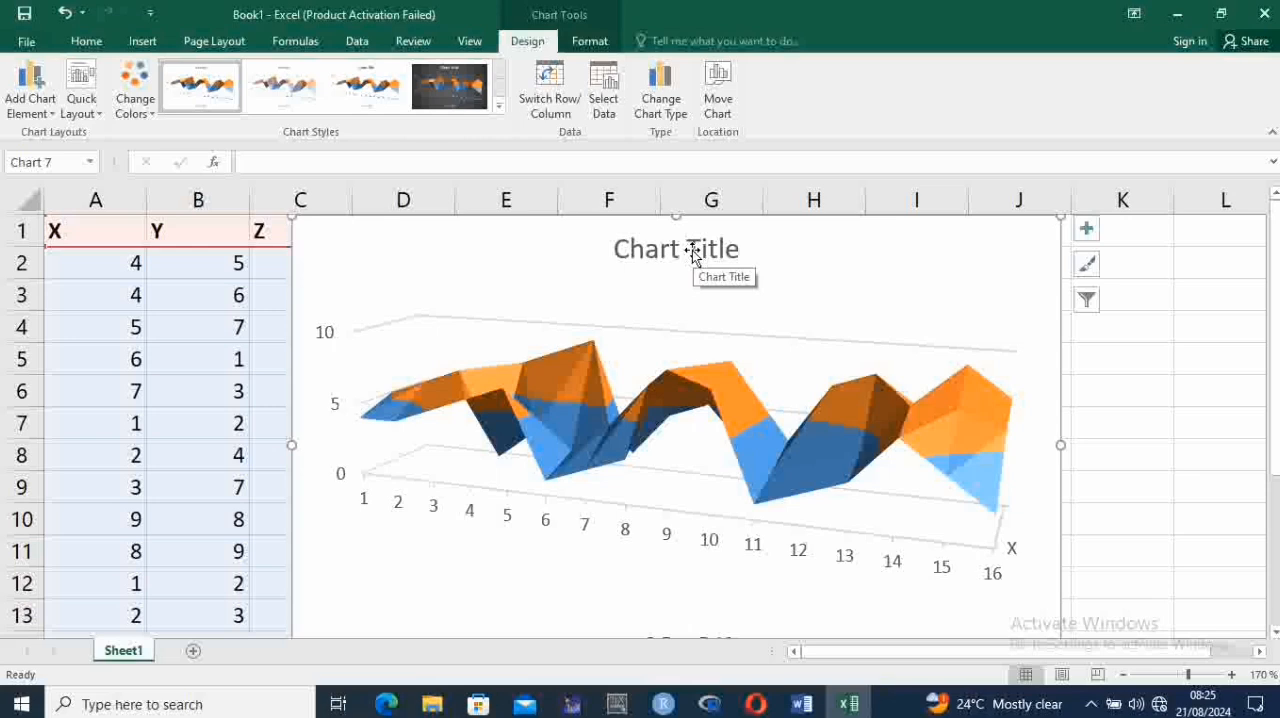
# Switch to the Word document and review the five steps in the PLOTTING SURFACE PLOTS section against the chart just made
pyautogui.press('ctrl')
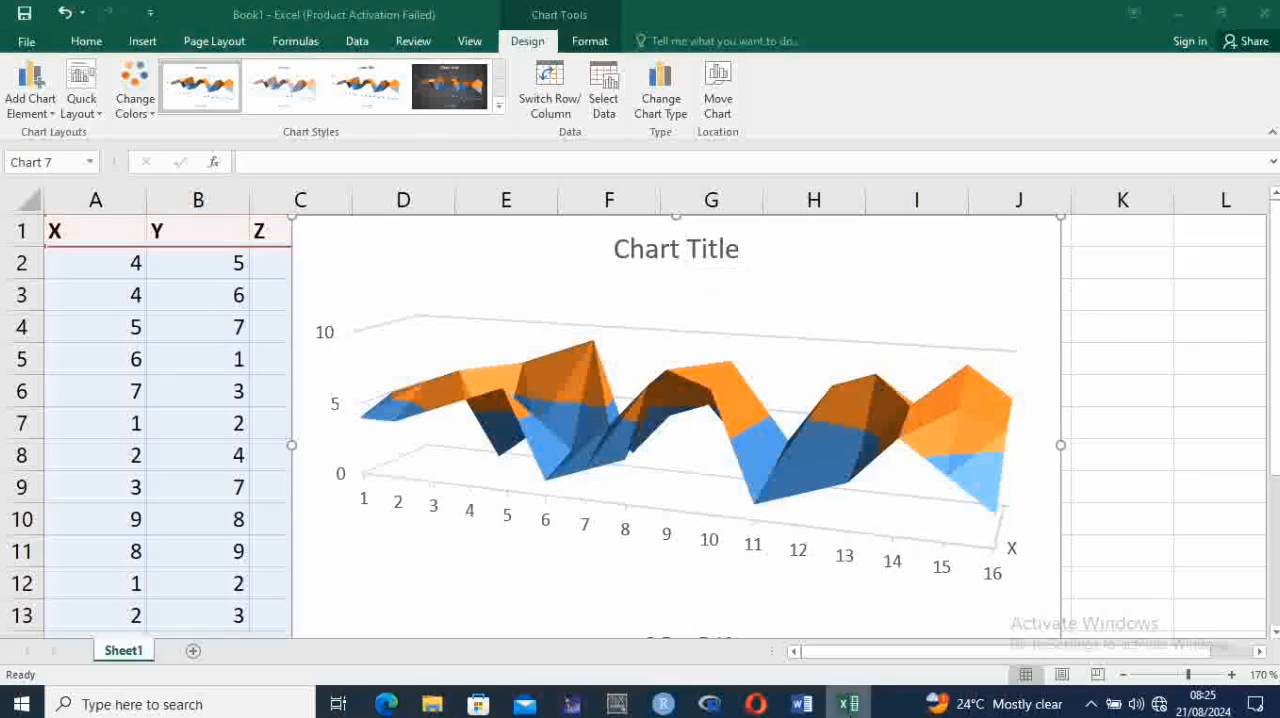
pyautogui.hotkey('alt', 'Tab')
pyautogui.press('Down')
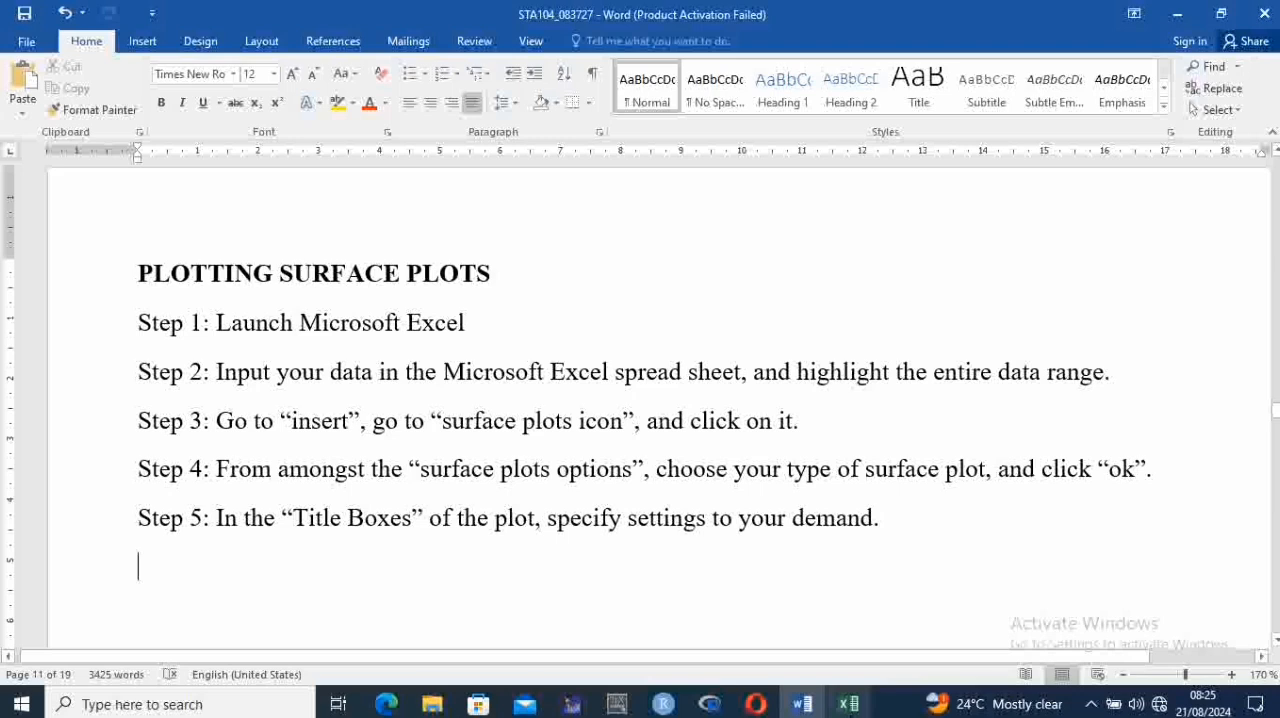
pyautogui.press('Down')
pyautogui.press('Down')
pyautogui.press('Down')
pyautogui.press('Down')
pyautogui.press('Down')
pyautogui.press('Down')
pyautogui.press('Down')
pyautogui.press('Down')
pyautogui.press('Down')
pyautogui.press('Down')
pyautogui.press('Down')
pyautogui.press('Down')
pyautogui.press('Down')
pyautogui.press('Down')
pyautogui.press('Down')
pyautogui.press('Down')
pyautogui.press('Down')
pyautogui.press('Down')
pyautogui.press('Down')
pyautogui.press('Down')
pyautogui.press('Down')
pyautogui.press('Down')
pyautogui.press('Down')
pyautogui.press('Down')
pyautogui.press('Down')
pyautogui.press('Down')
pyautogui.press('Down')
pyautogui.press('Down')
pyautogui.press('Down')
pyautogui.press('Down')
pyautogui.press('Down')
pyautogui.press('Down')
pyautogui.press('Down')
pyautogui.press('Down')
pyautogui.press('Up')
pyautogui.press('Up')
pyautogui.press('Up')
pyautogui.press('Up')
pyautogui.press('Up')
pyautogui.press('Up')
pyautogui.press('Up')
pyautogui.press('Up')
pyautogui.press('Up')
pyautogui.press('Up')
pyautogui.press('Up')
pyautogui.press('Up')
pyautogui.press('Up')
pyautogui.press('Up')
pyautogui.press('Up')
pyautogui.press('Up')
pyautogui.press('Up')
pyautogui.press('Down')
pyautogui.press('Down')
pyautogui.press('Down')
pyautogui.press('Down')
pyautogui.press('Down')
pyautogui.press('Down')
pyautogui.press('Down')
pyautogui.press('Down')
pyautogui.press('Down')
pyautogui.press('Down')
pyautogui.press('Down')
pyautogui.press('Up')
pyautogui.press('Up')
pyautogui.press('Up')
pyautogui.press('Up')
pyautogui.press('Up')
pyautogui.press('Up')
pyautogui.press('Up')
pyautogui.press('Up')
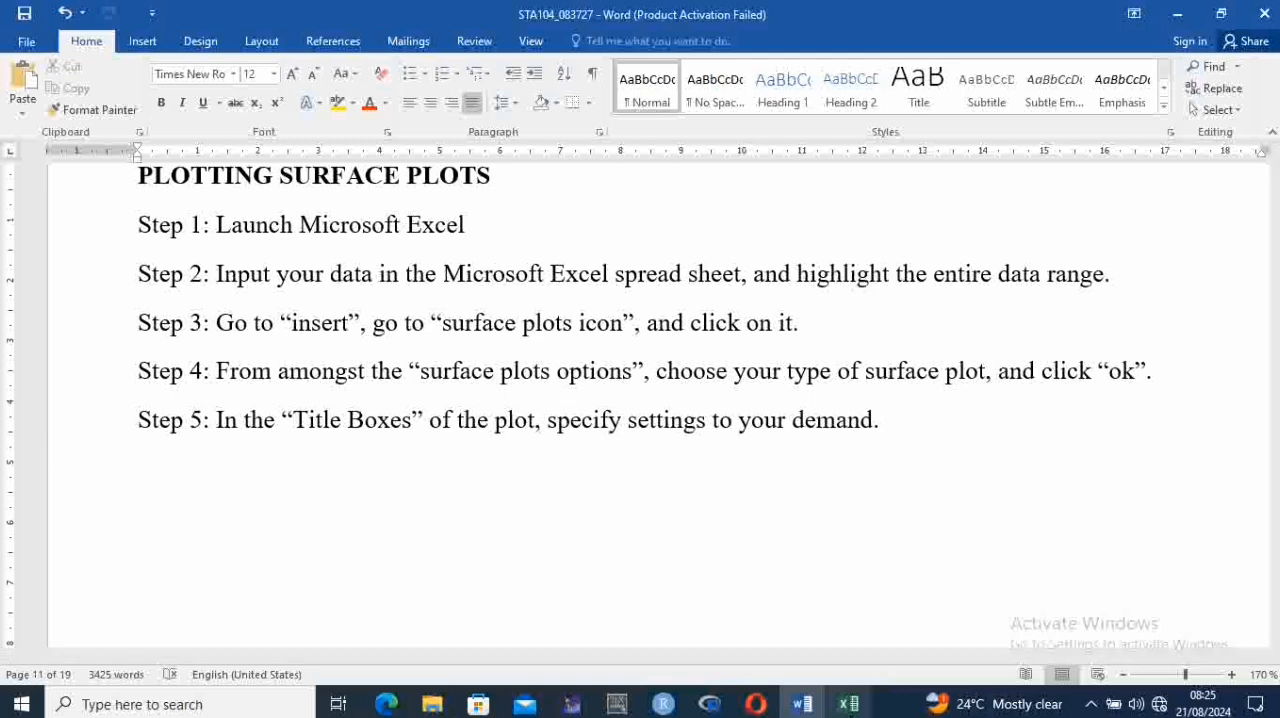
pyautogui.press('Up')
pyautogui.press('Down')
pyautogui.press('Up')
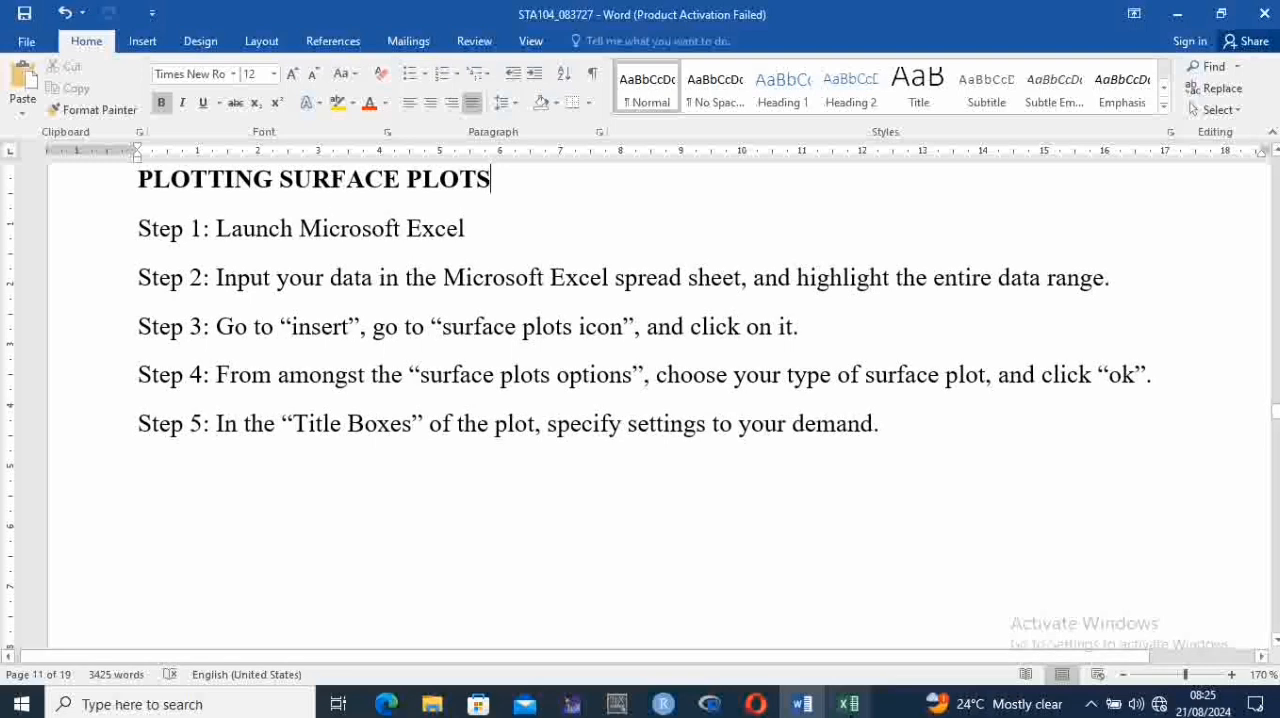